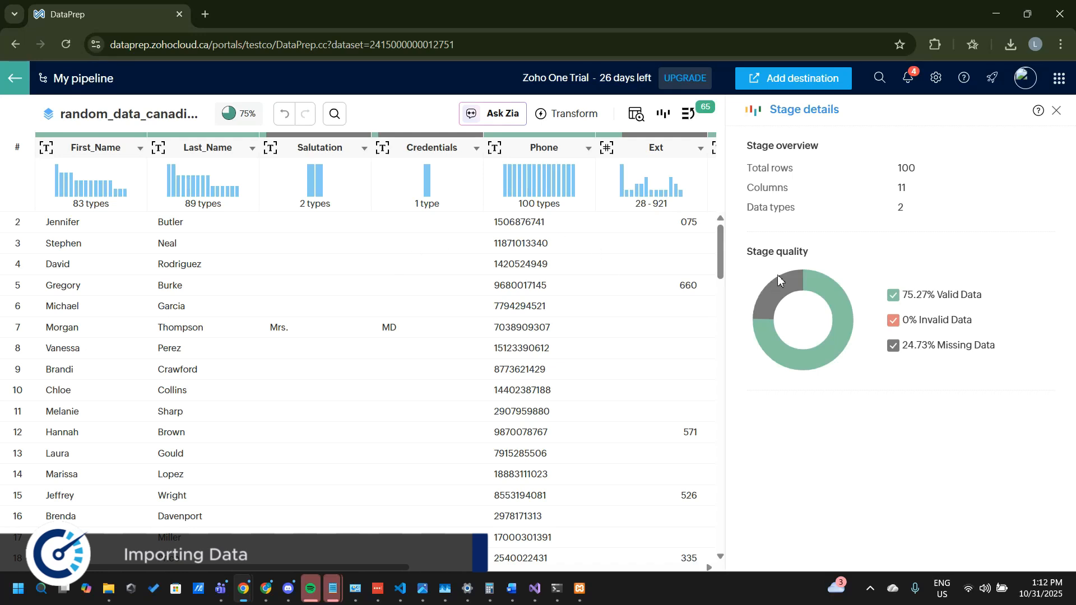
Step: Close the stage details and add a Files export destination to the prepared dataset
{"action": "left_click", "coordinate": [1056, 110]}
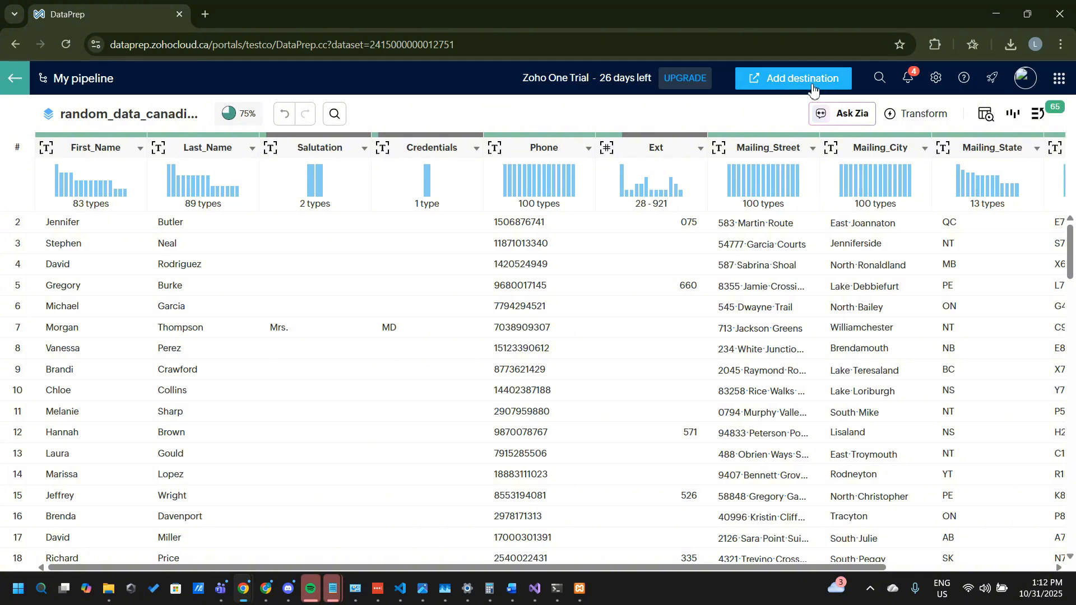
{"action": "left_click", "coordinate": [792, 82]}
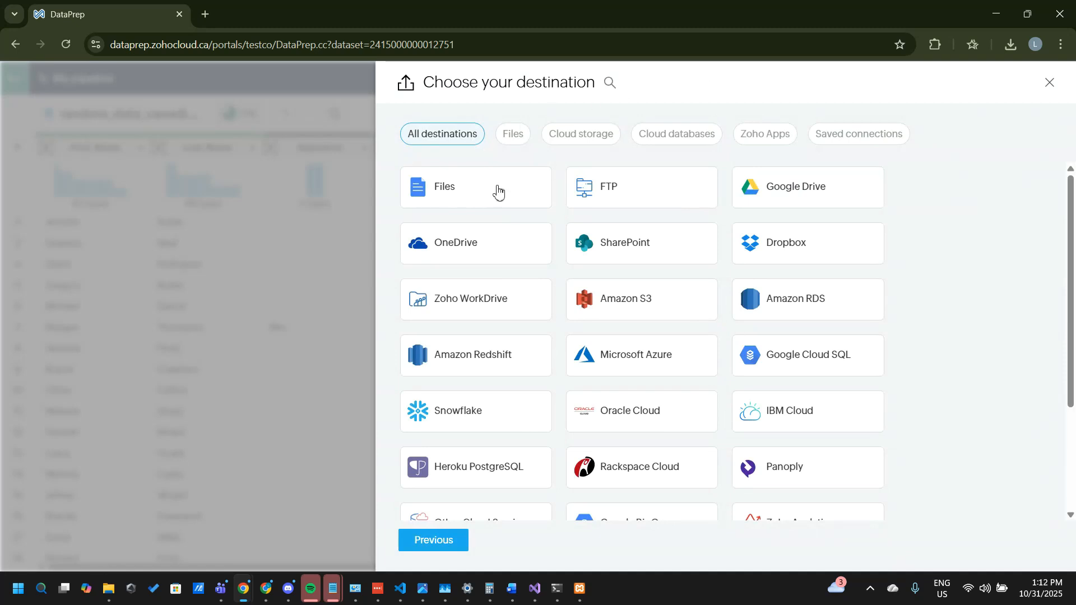
{"action": "scroll", "coordinate": [510, 335], "scroll_direction": "down", "scroll_amount": 3}
{"action": "scroll", "coordinate": [510, 334], "scroll_direction": "up", "scroll_amount": 3}
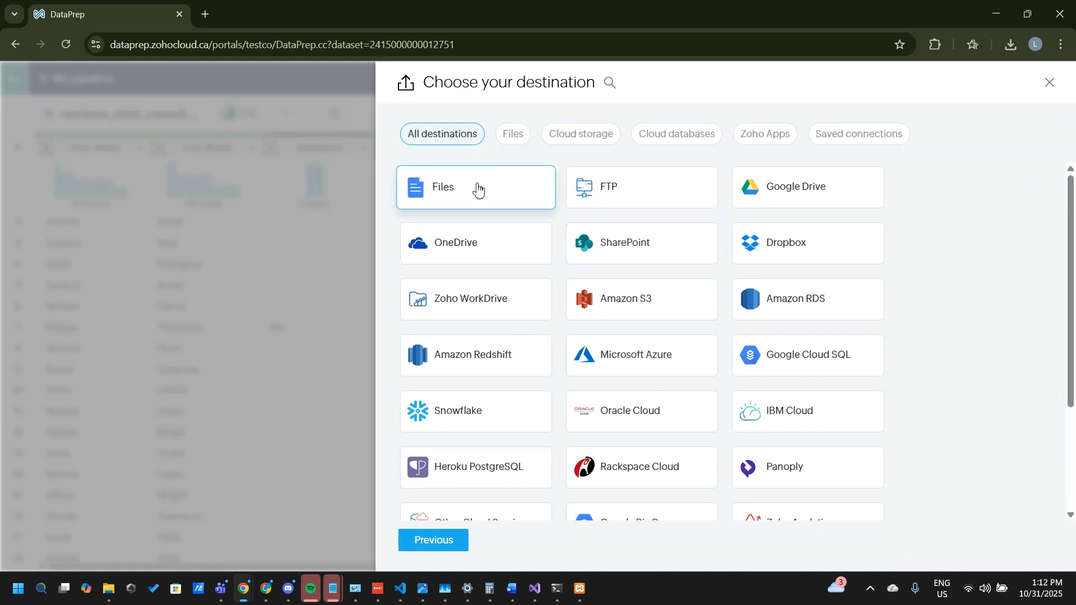
{"action": "left_click", "coordinate": [474, 190]}
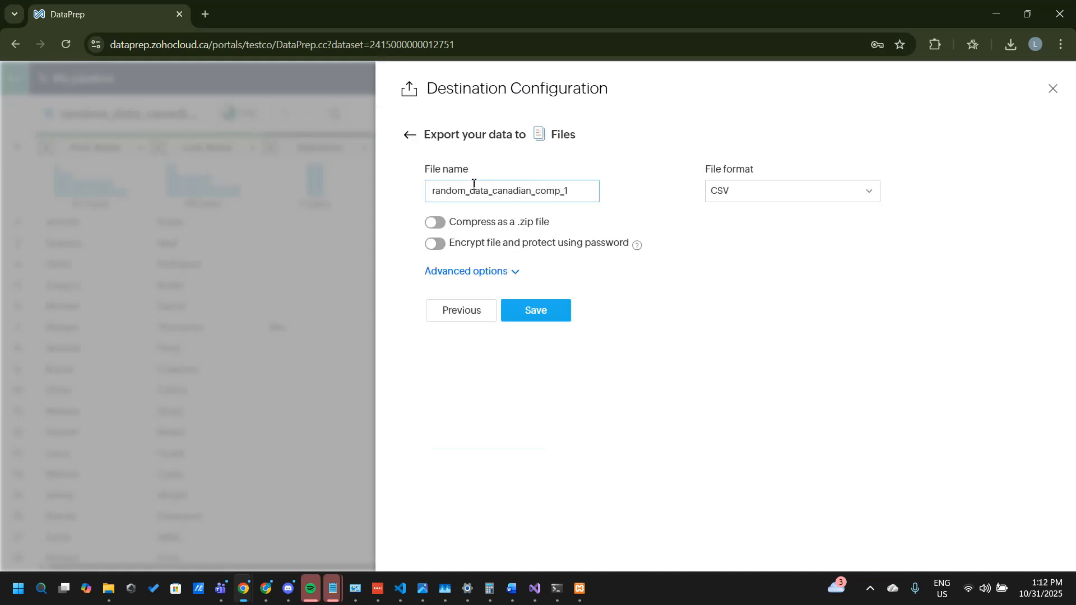
Step: Set the export file format to XLSX, keeping the file name random_data_canadian_comp_1, and save the destination
{"action": "left_click", "coordinate": [579, 191]}
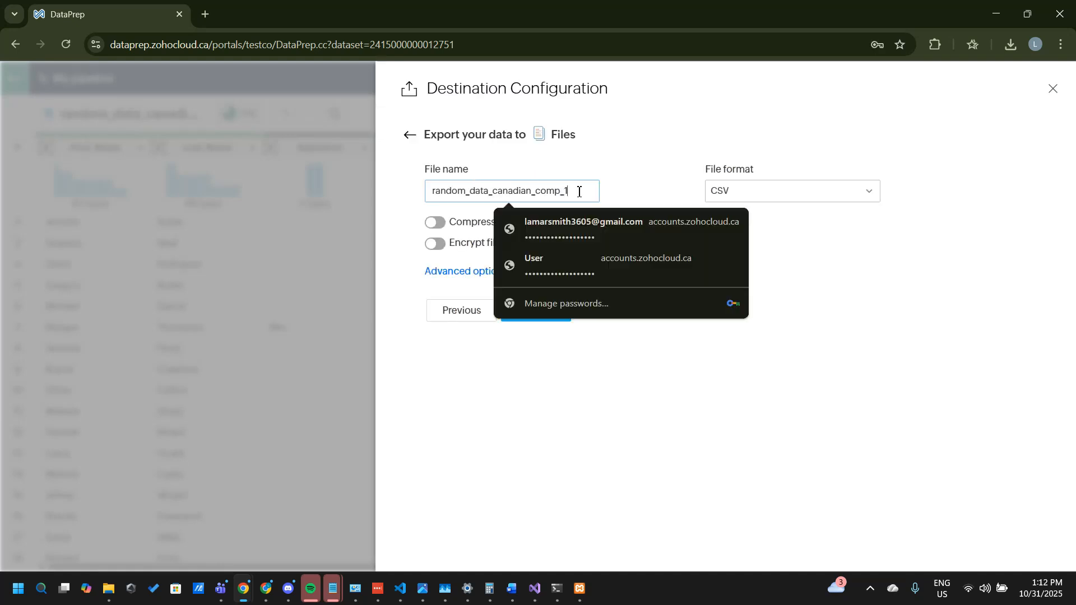
{"action": "left_click", "coordinate": [651, 190]}
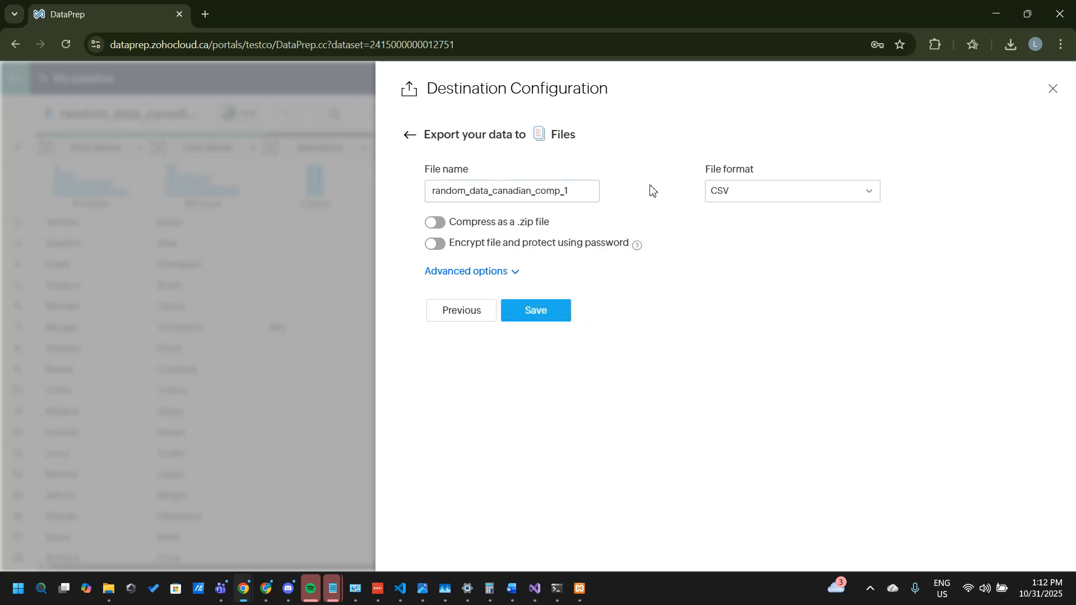
{"action": "left_click", "coordinate": [765, 193]}
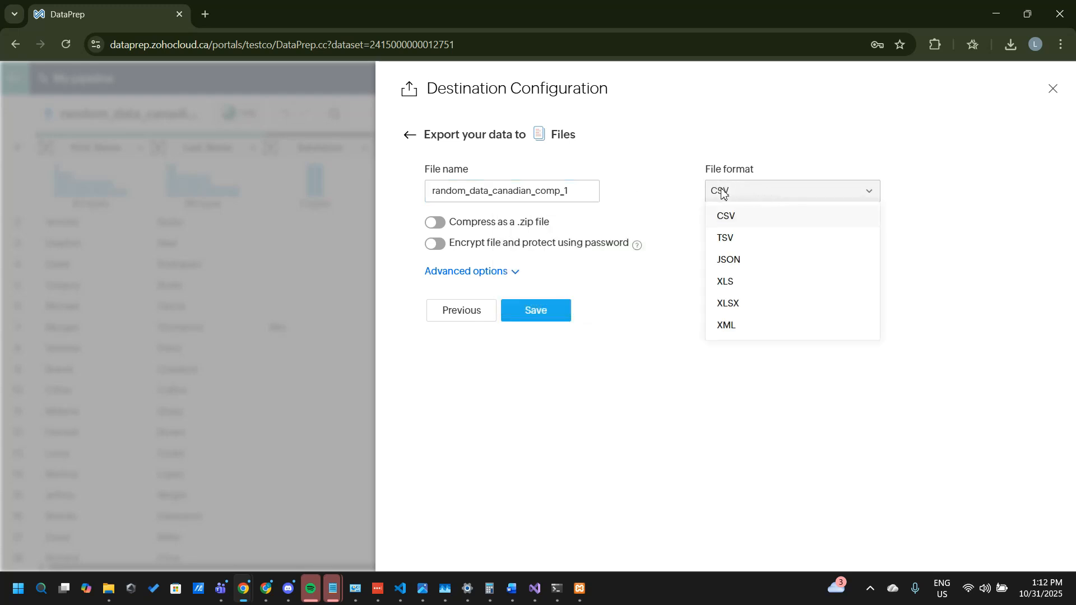
{"action": "left_click", "coordinate": [745, 191]}
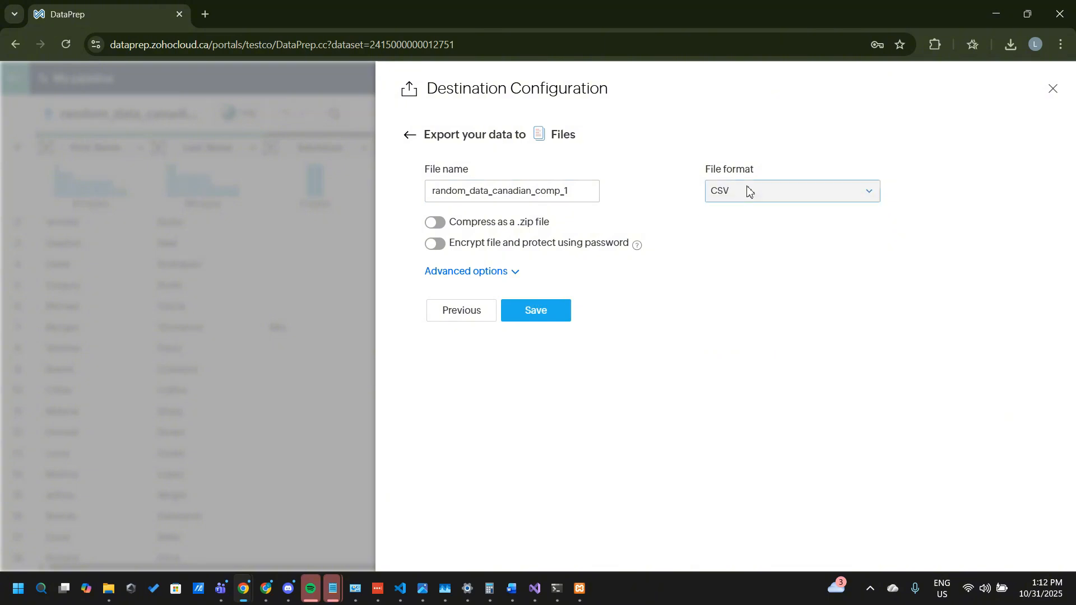
{"action": "left_click", "coordinate": [745, 195]}
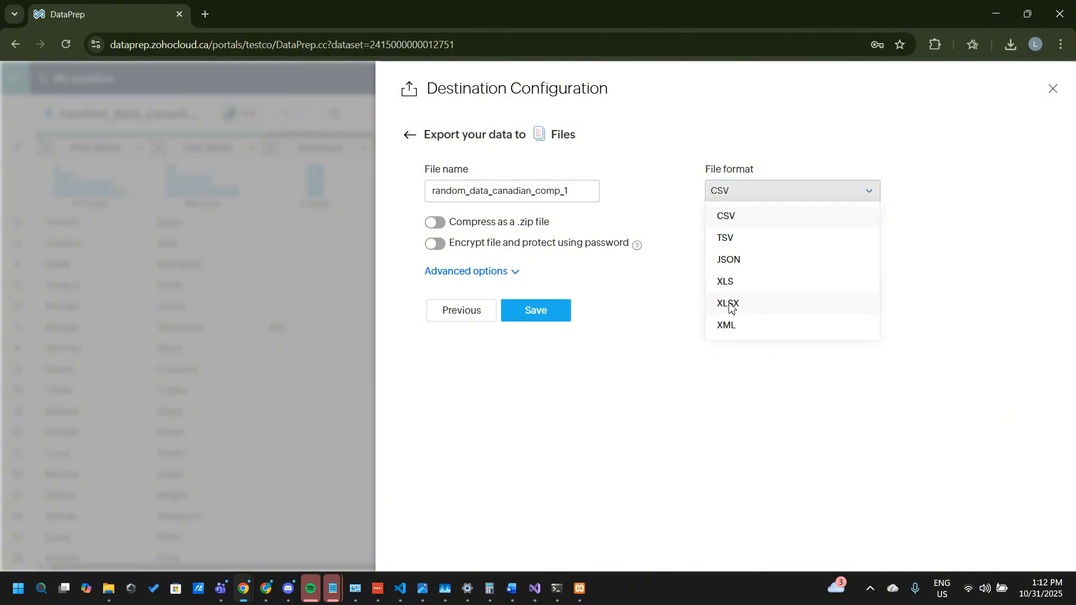
{"action": "left_click", "coordinate": [731, 306]}
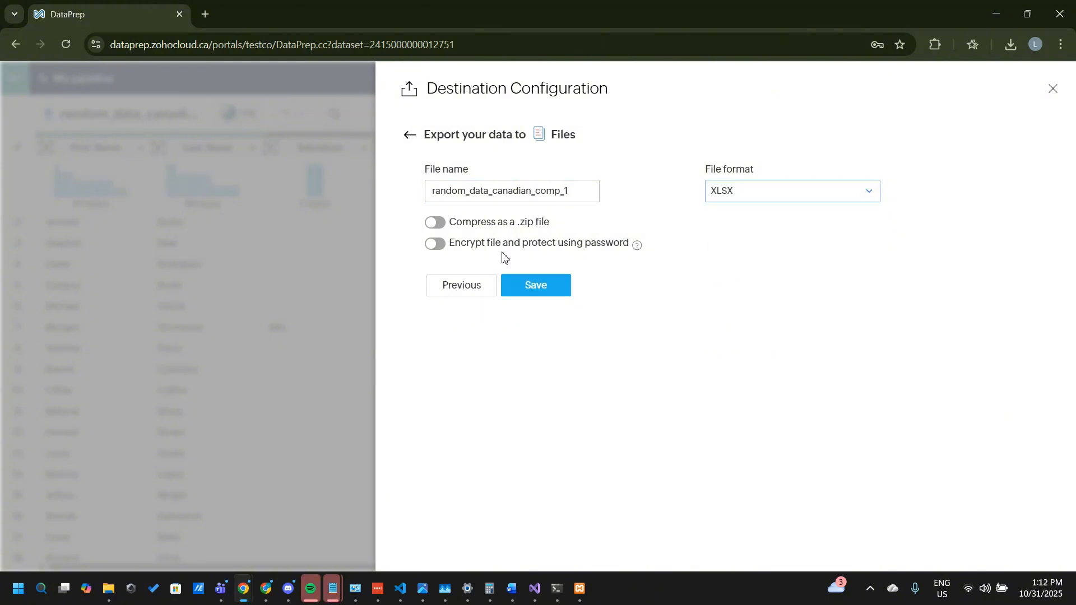
{"action": "left_click", "coordinate": [556, 296]}
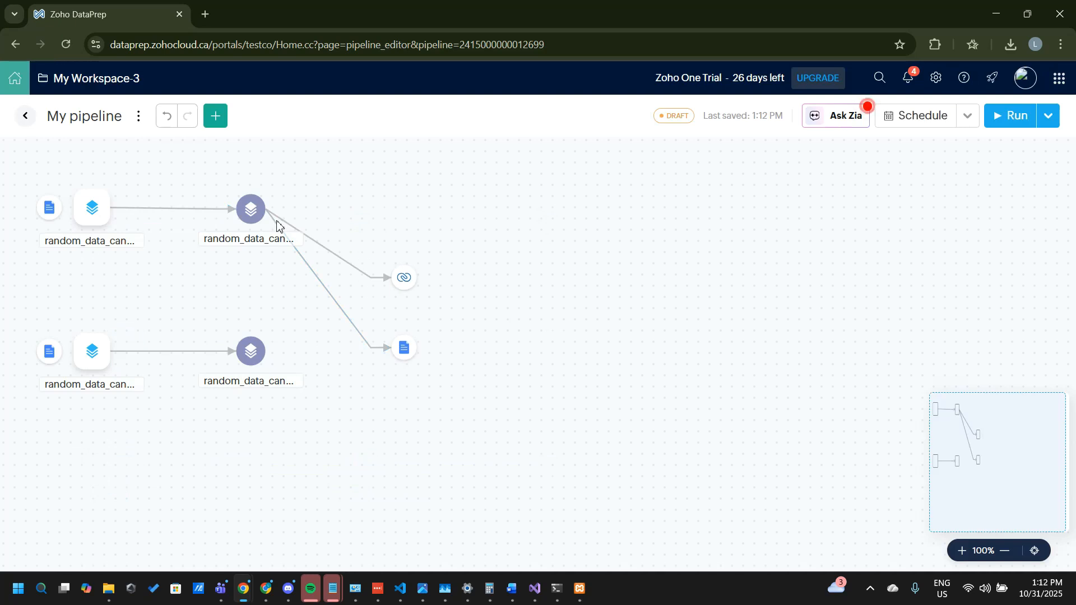
Step: Review the local file destination's details in the pipeline and run only that export manually
{"action": "left_click", "coordinate": [404, 354]}
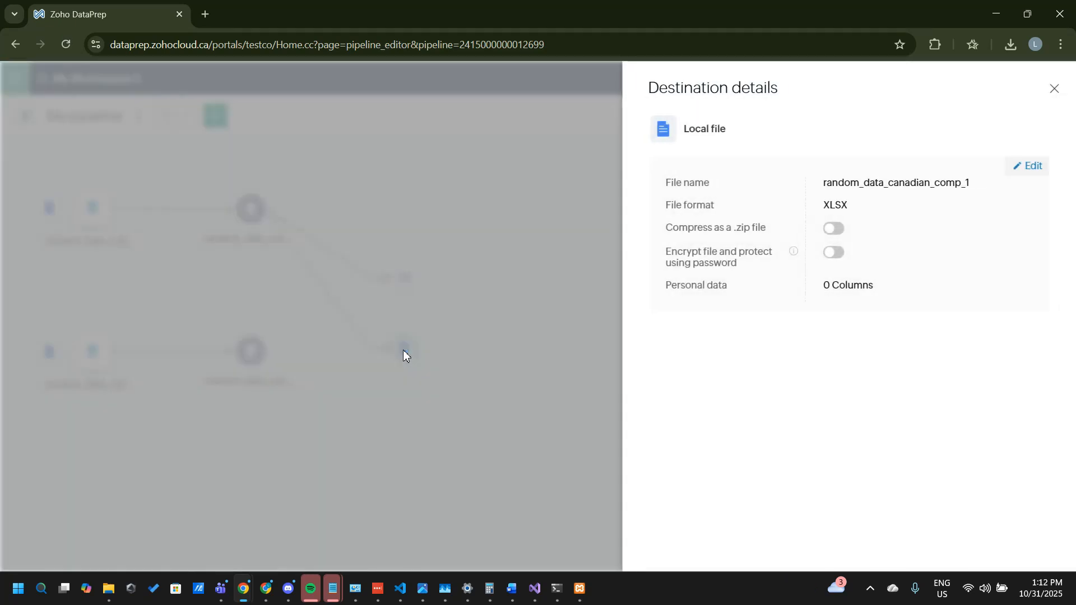
{"action": "left_click", "coordinate": [1053, 90]}
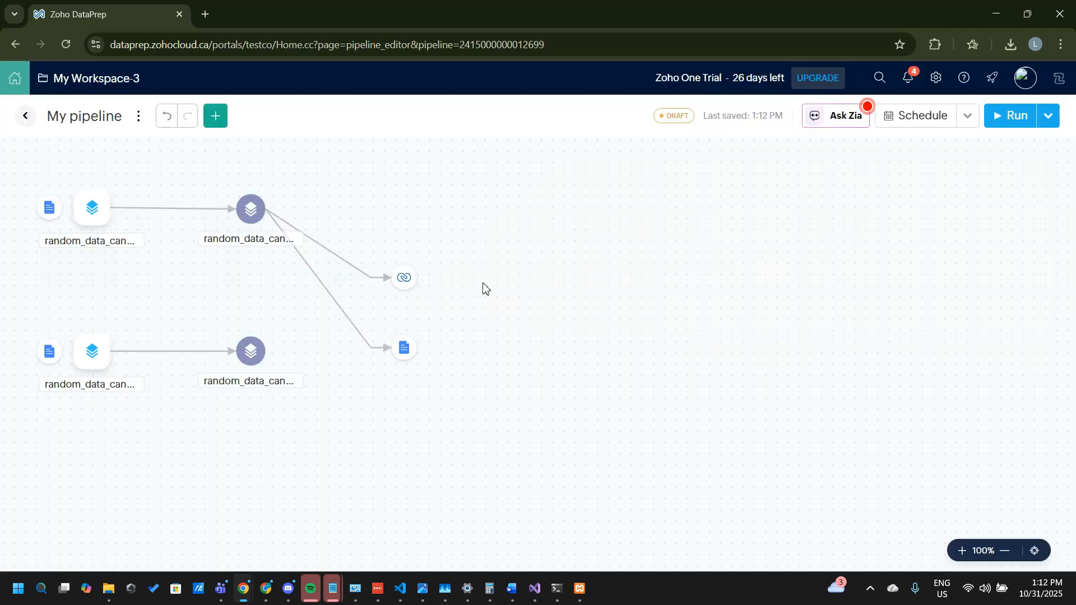
{"action": "left_click", "coordinate": [404, 350]}
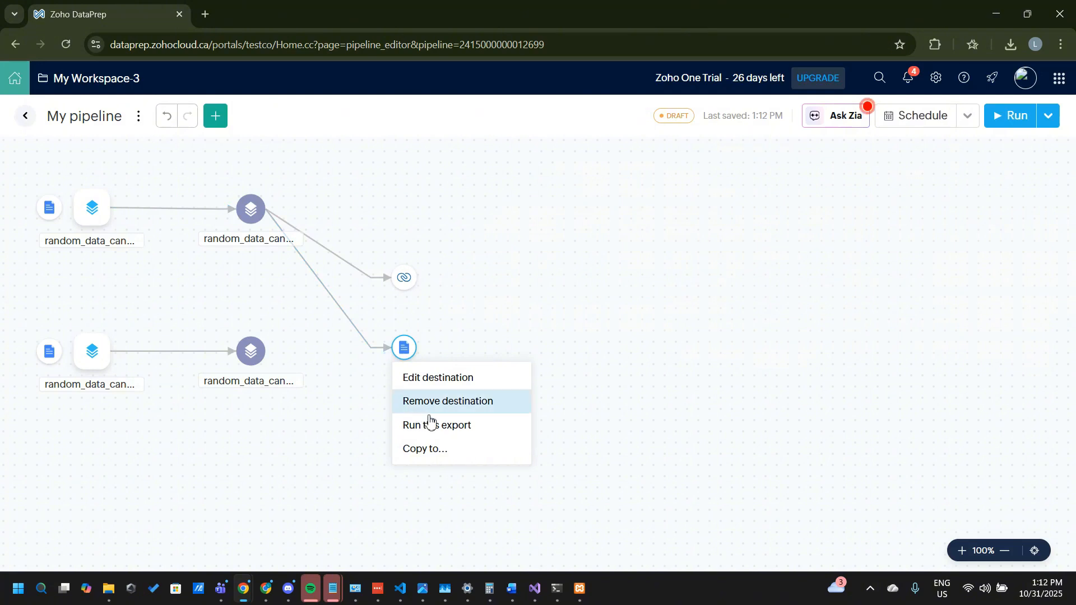
{"action": "left_click", "coordinate": [415, 427]}
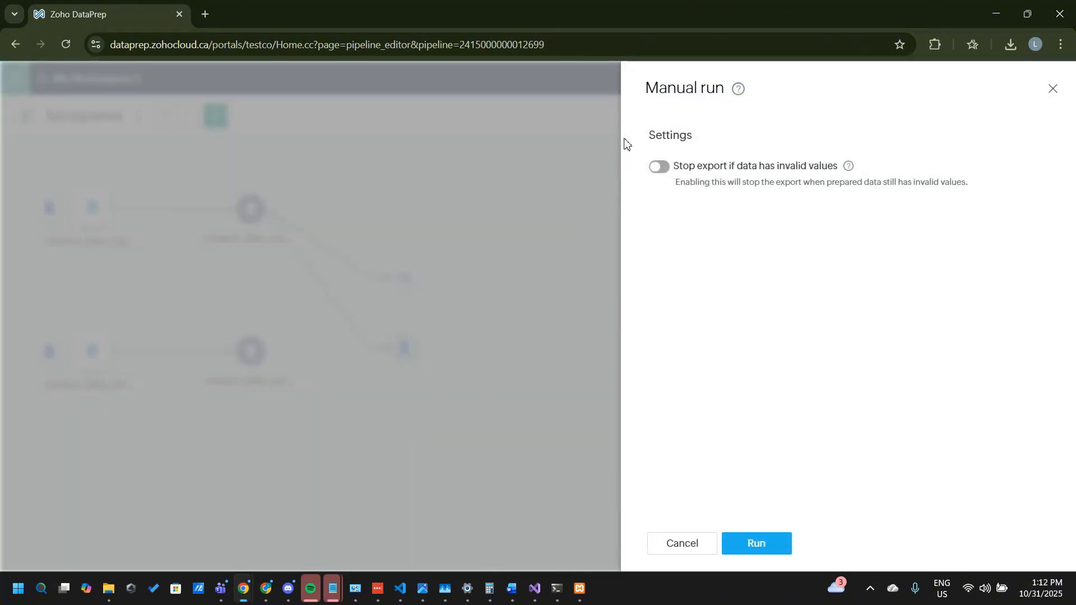
{"action": "left_click", "coordinate": [768, 547]}
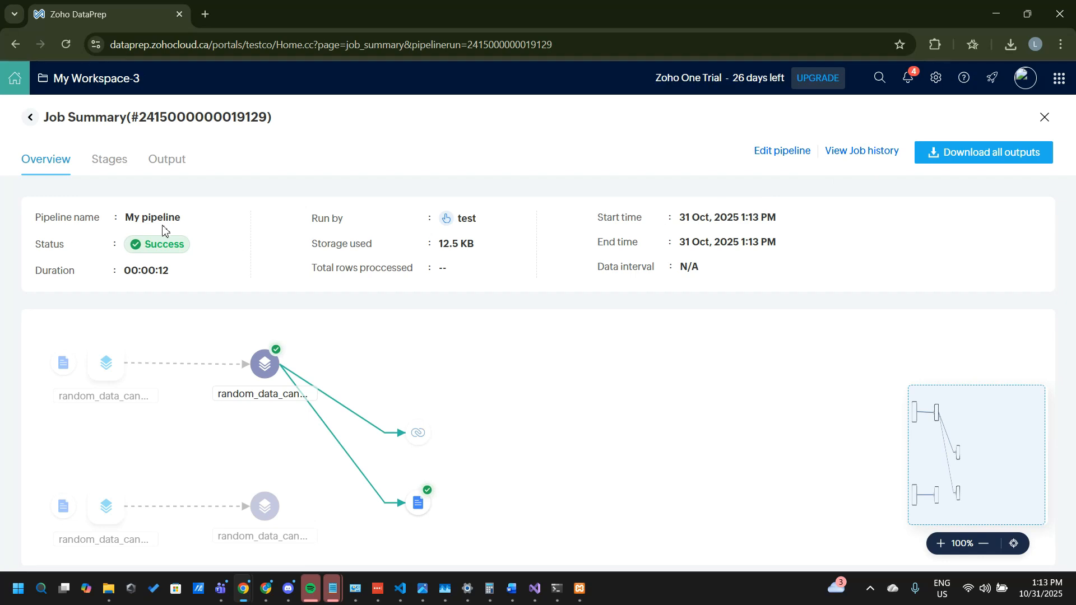
Step: Download all job outputs and open the exported random_data_canadian_comp_1 workbook in Excel with editing enabled
{"action": "left_click", "coordinate": [974, 155]}
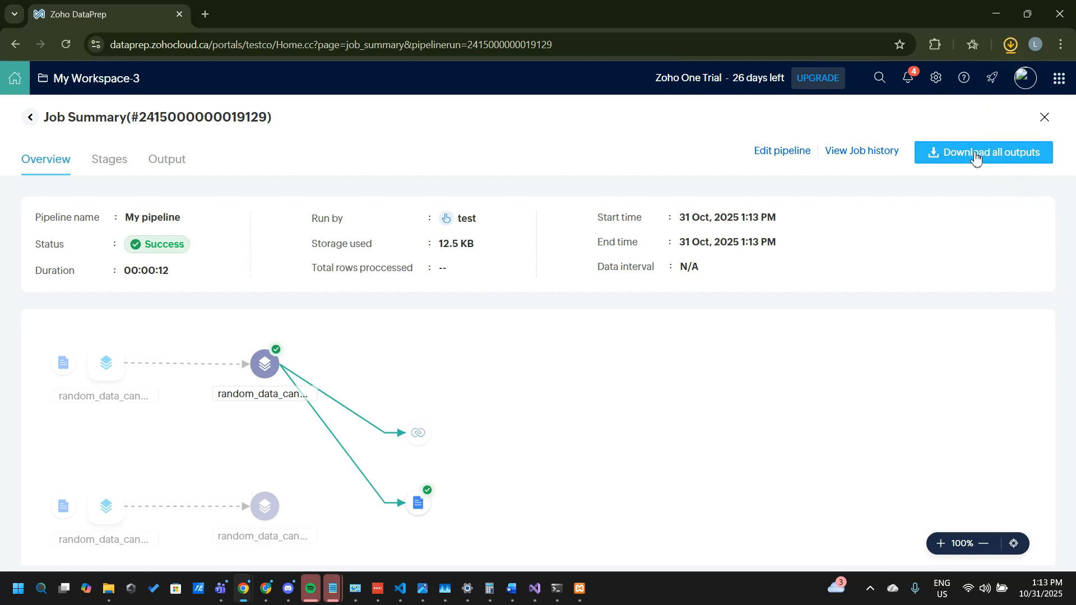
{"action": "left_click", "coordinate": [1012, 43]}
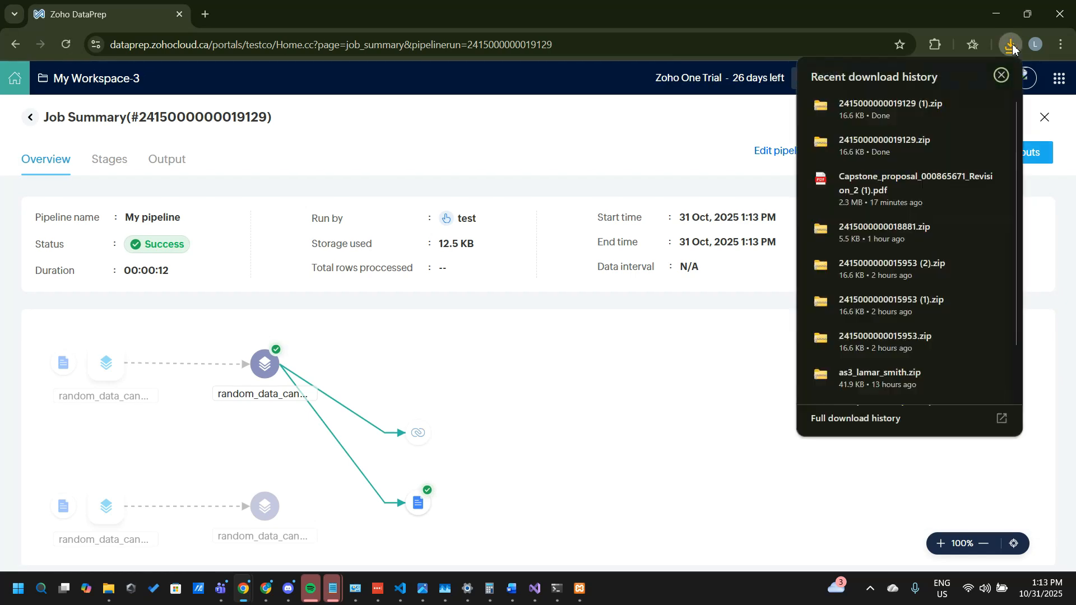
{"action": "left_click", "coordinate": [959, 146]}
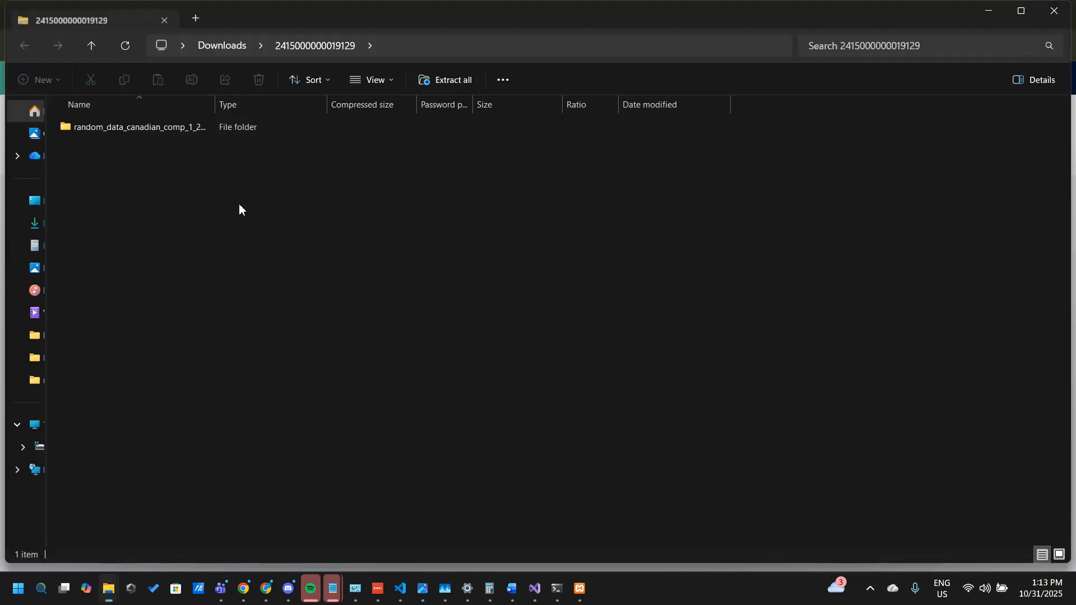
{"action": "double_click", "coordinate": [139, 127]}
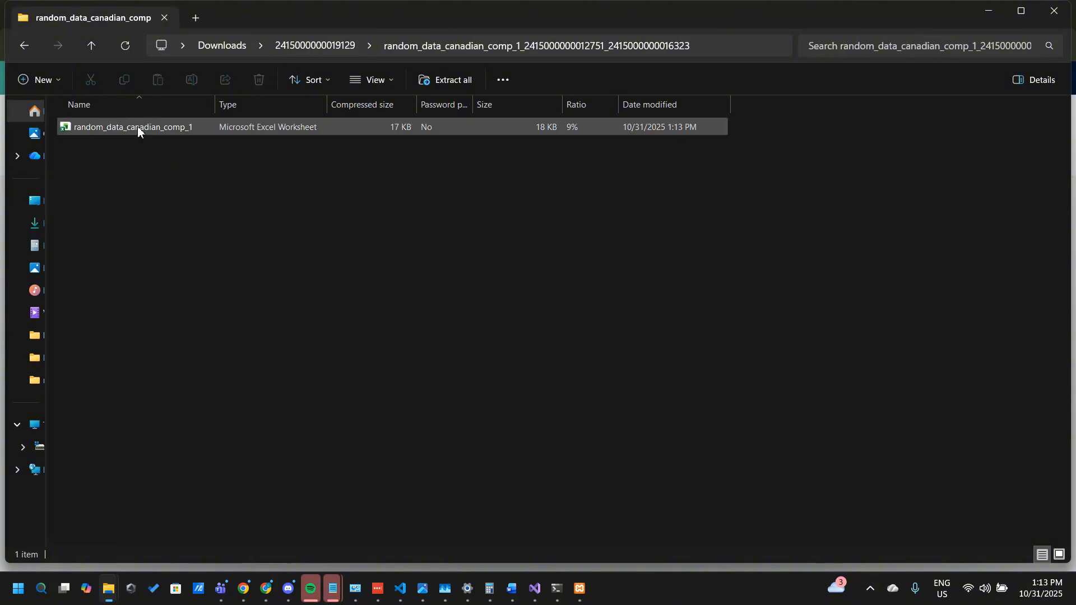
{"action": "double_click", "coordinate": [137, 126]}
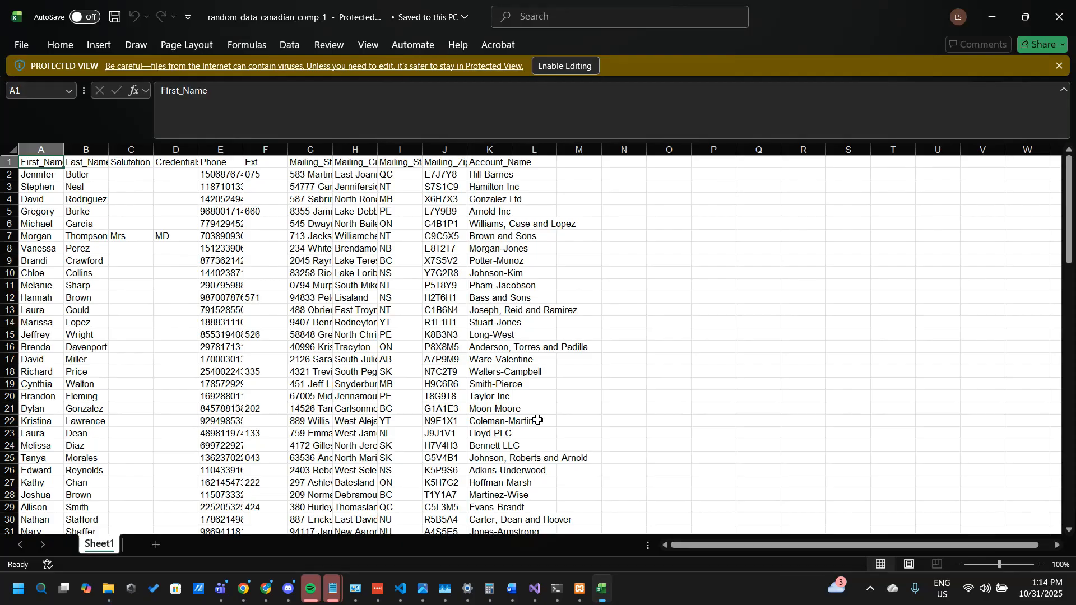
{"action": "left_click", "coordinate": [589, 65]}
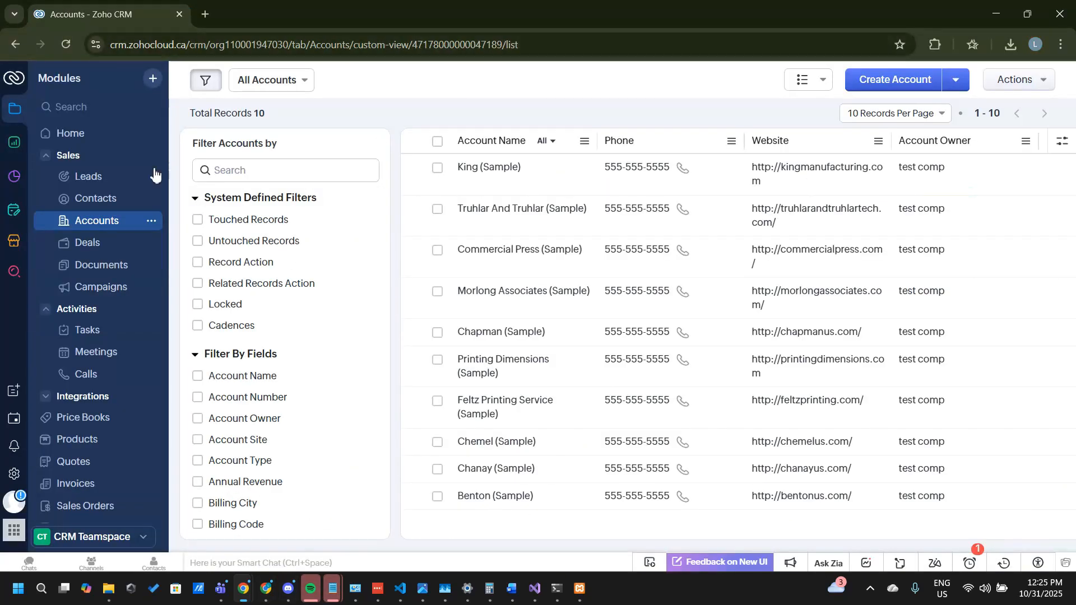
Step: In Zoho CRM, start an Accounts import from the file random_data_canadian_comp_1.xlsx and proceed to the record handling options
{"action": "left_click", "coordinate": [103, 229]}
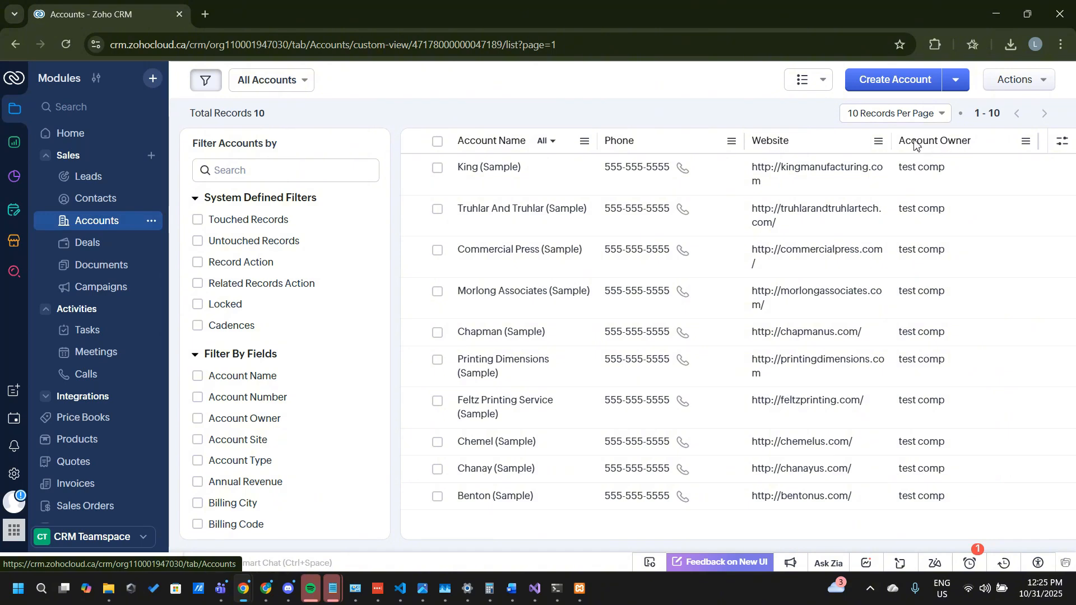
{"action": "left_click", "coordinate": [957, 82]}
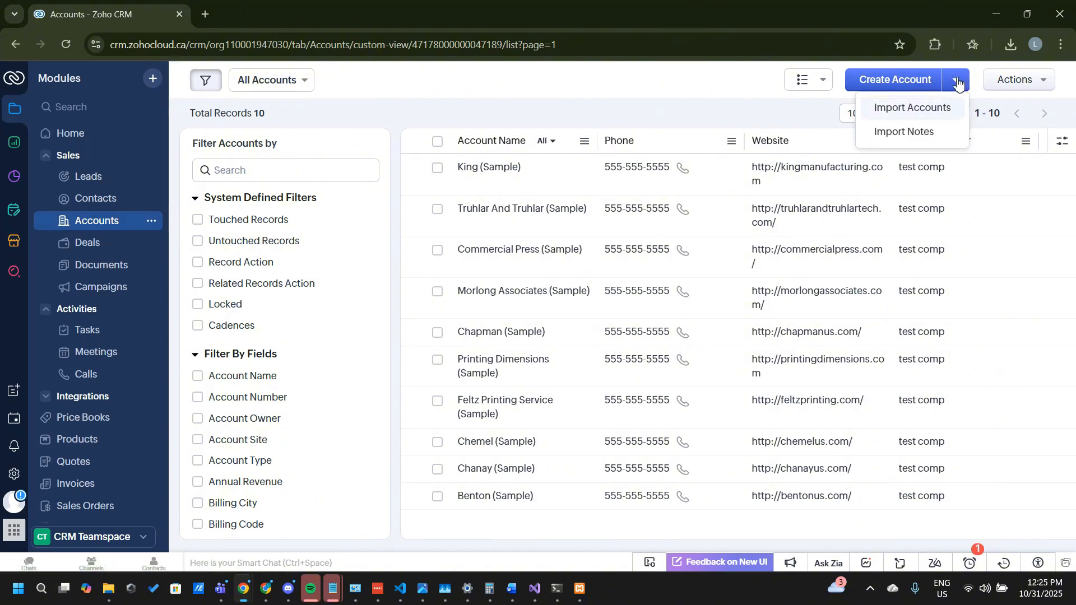
{"action": "left_click", "coordinate": [909, 115]}
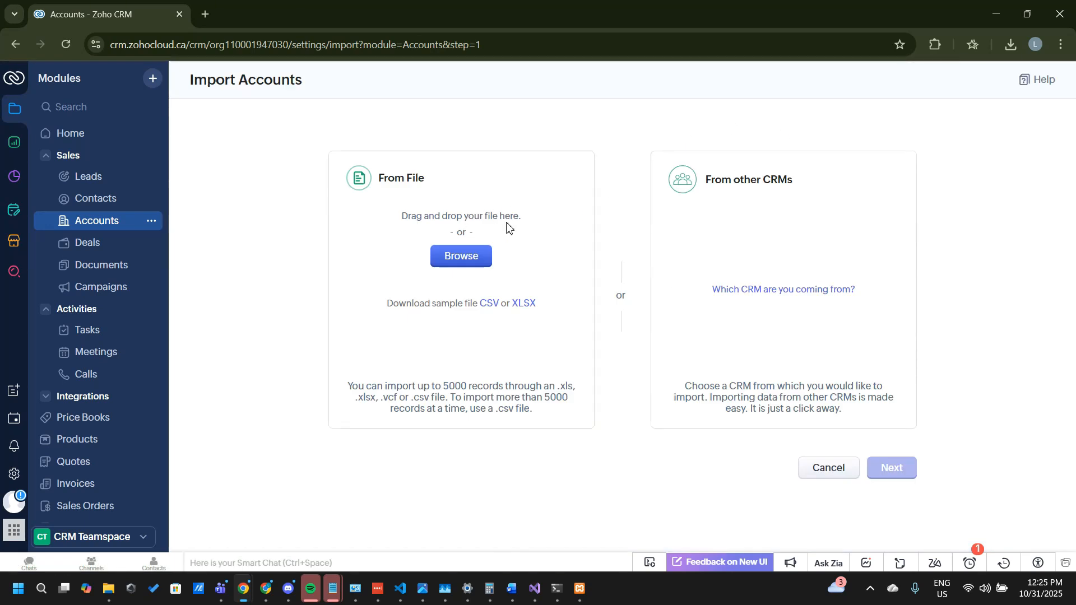
{"action": "left_click", "coordinate": [470, 255]}
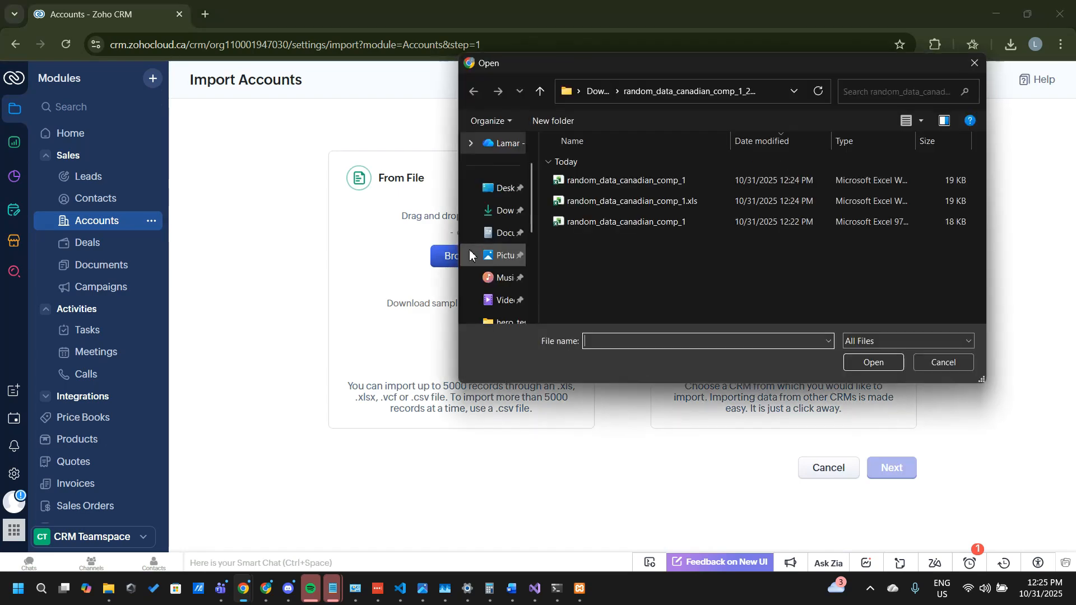
{"action": "double_click", "coordinate": [603, 176]}
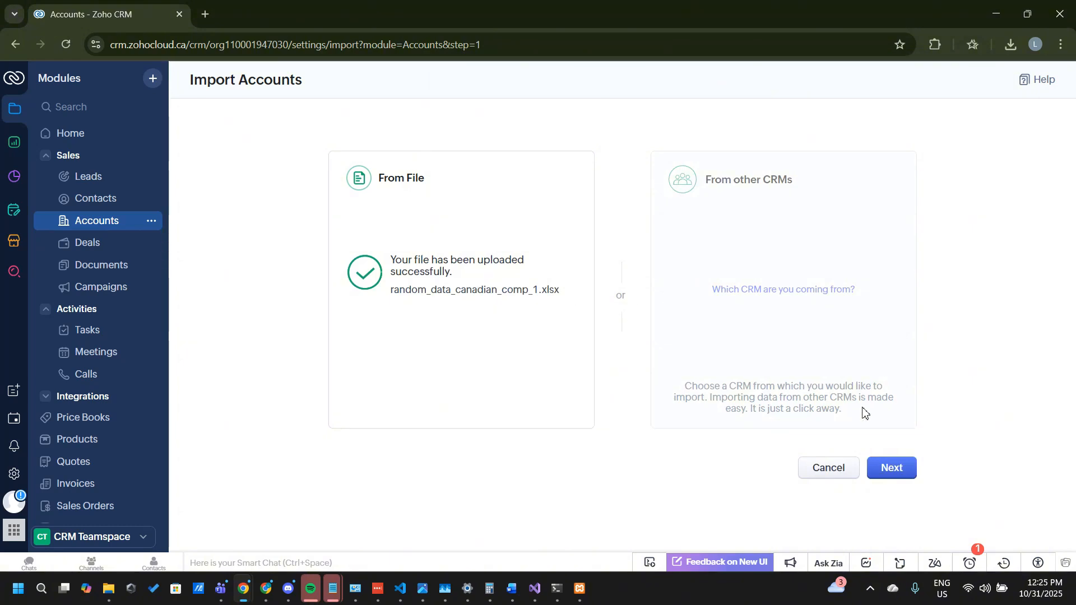
{"action": "left_click", "coordinate": [897, 483]}
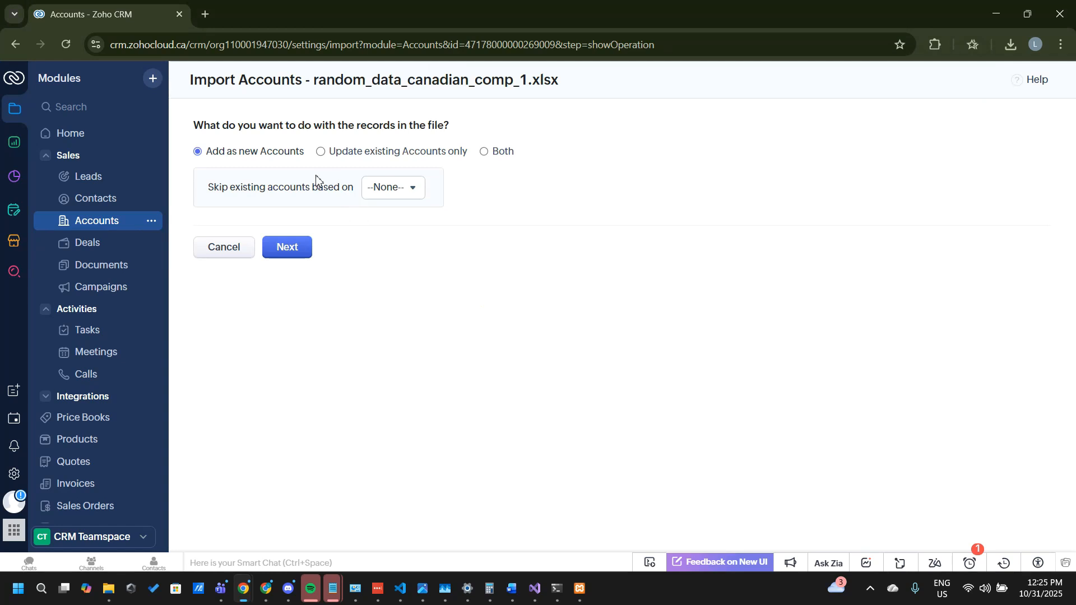
Step: Set the import to both add new and update existing accounts, matching existing ones by Account Name
{"action": "left_click", "coordinate": [320, 151]}
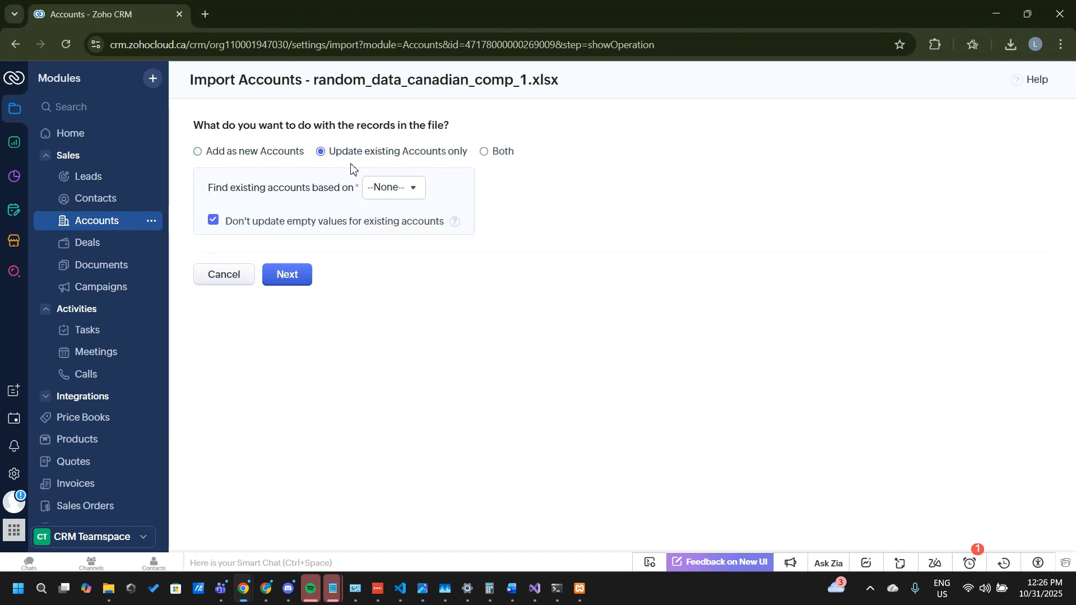
{"action": "left_click", "coordinate": [393, 188]}
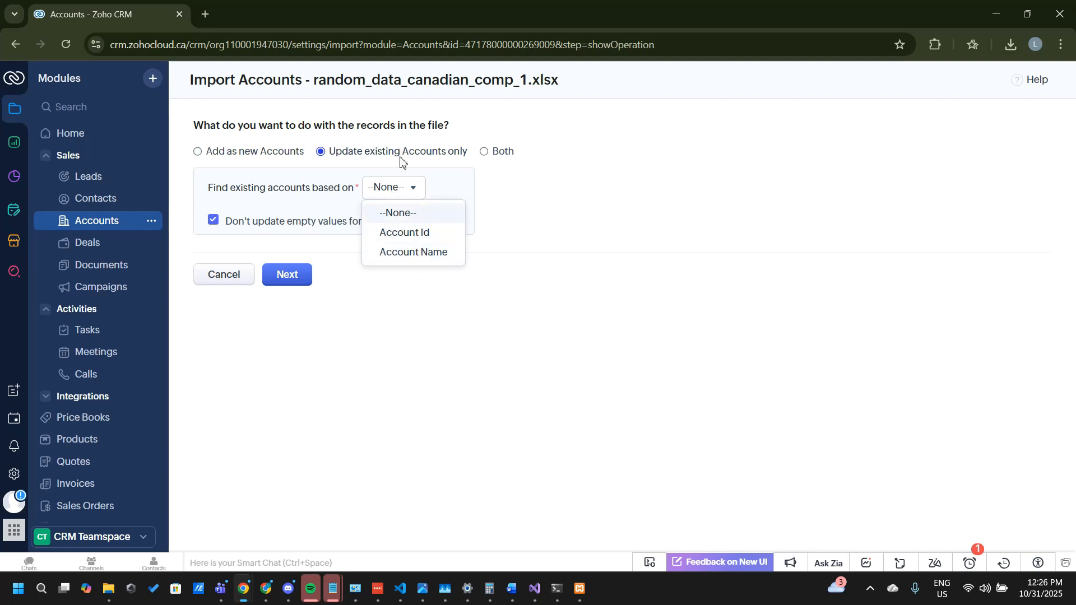
{"action": "left_click", "coordinate": [485, 152]}
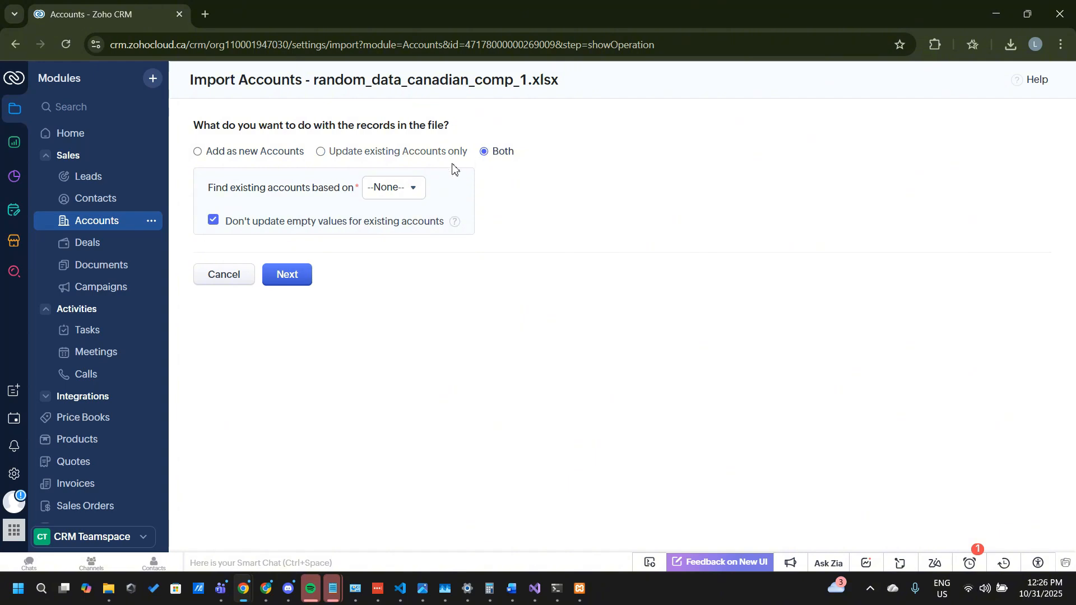
{"action": "left_click", "coordinate": [412, 189]}
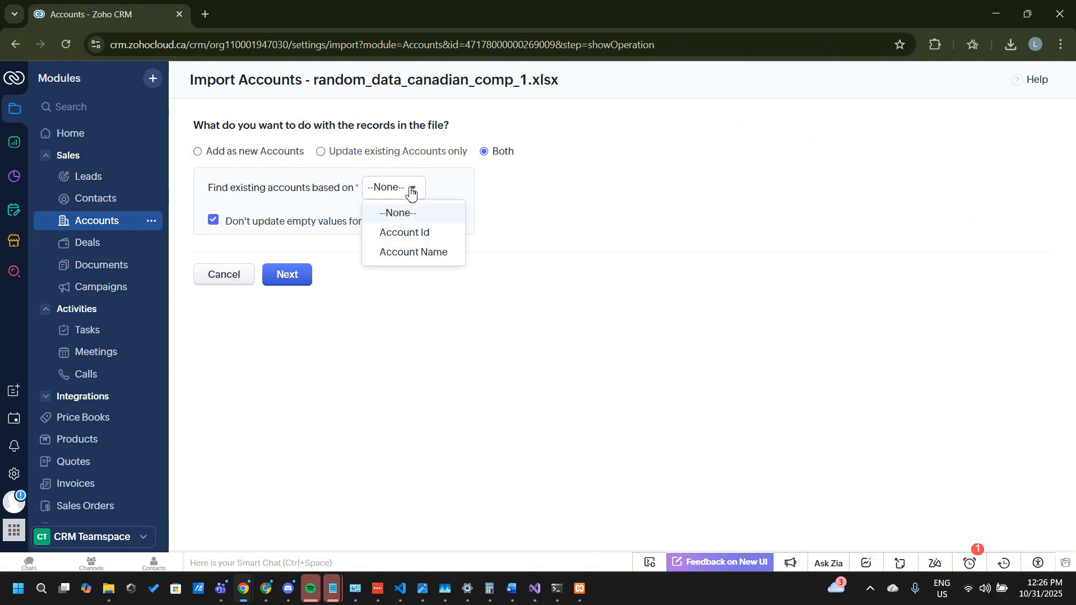
{"action": "left_click", "coordinate": [412, 190]}
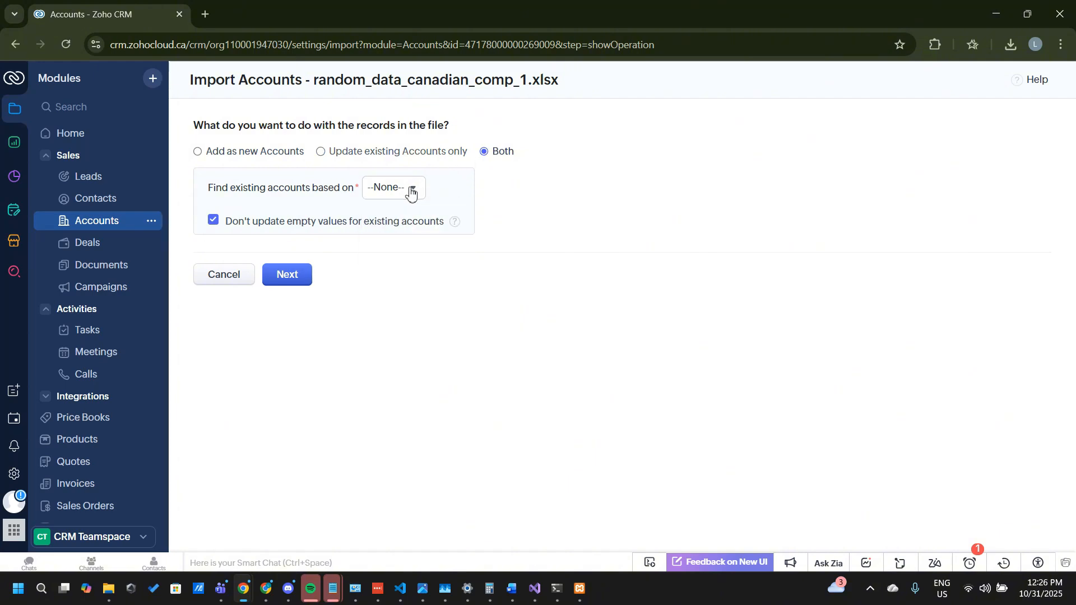
{"action": "left_click", "coordinate": [411, 192]}
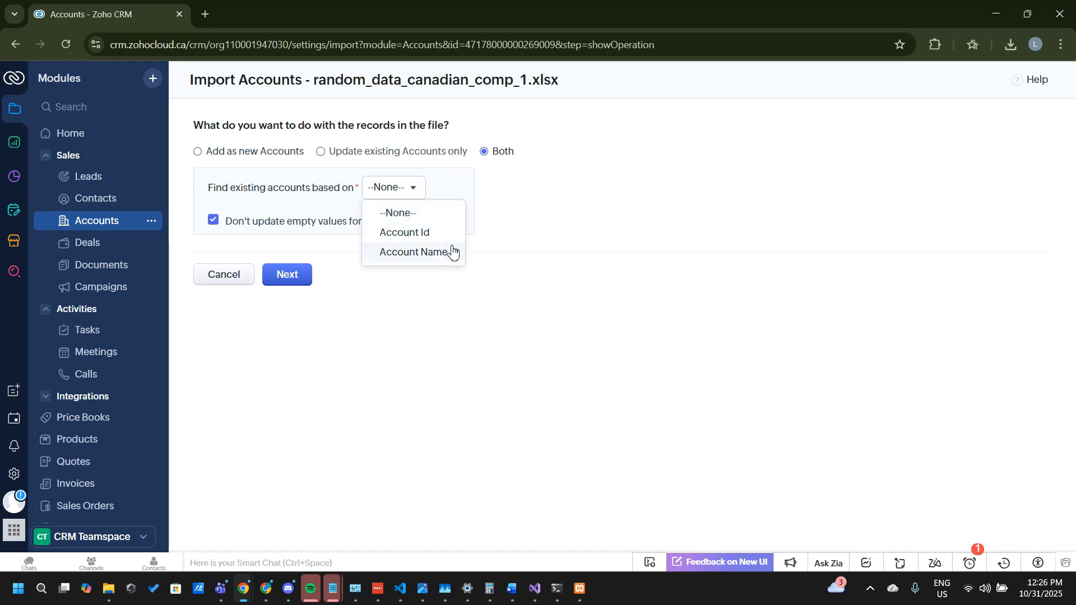
{"action": "left_click", "coordinate": [430, 254]}
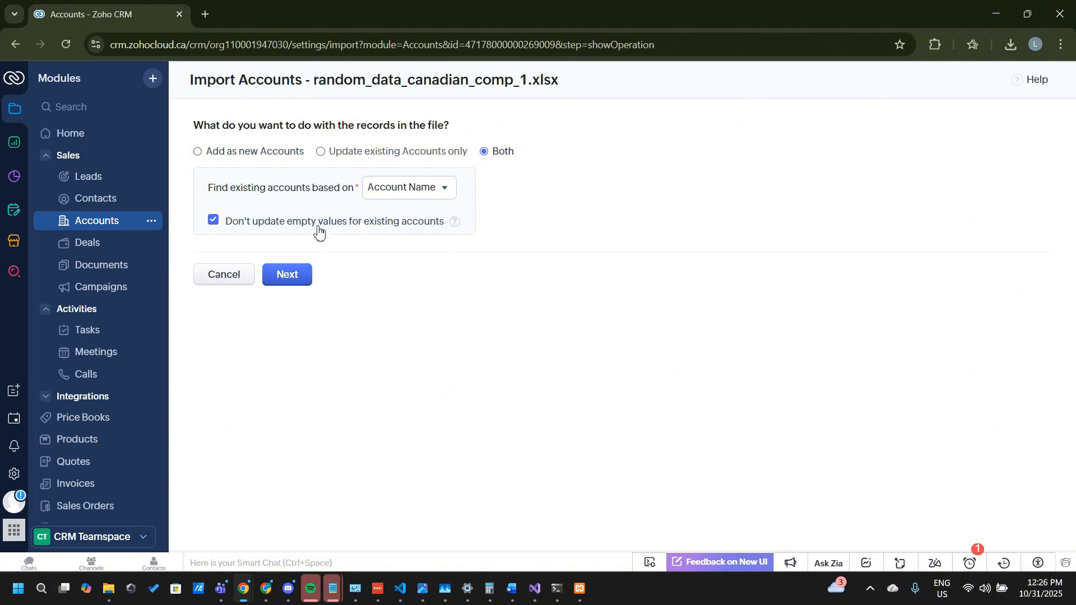
Step: Proceed to the field mapping of the Accounts import and reset all automatically mapped fields
{"action": "left_click", "coordinate": [292, 279]}
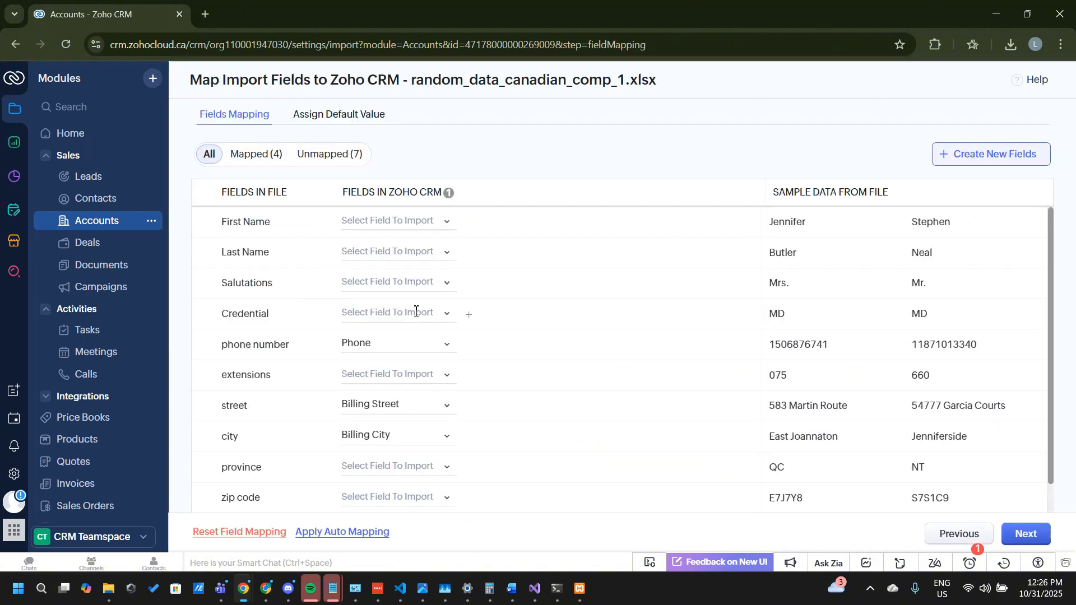
{"action": "mouse_move", "coordinate": [460, 344]}
{"action": "scroll", "coordinate": [292, 386], "scroll_direction": "down", "scroll_amount": 1}
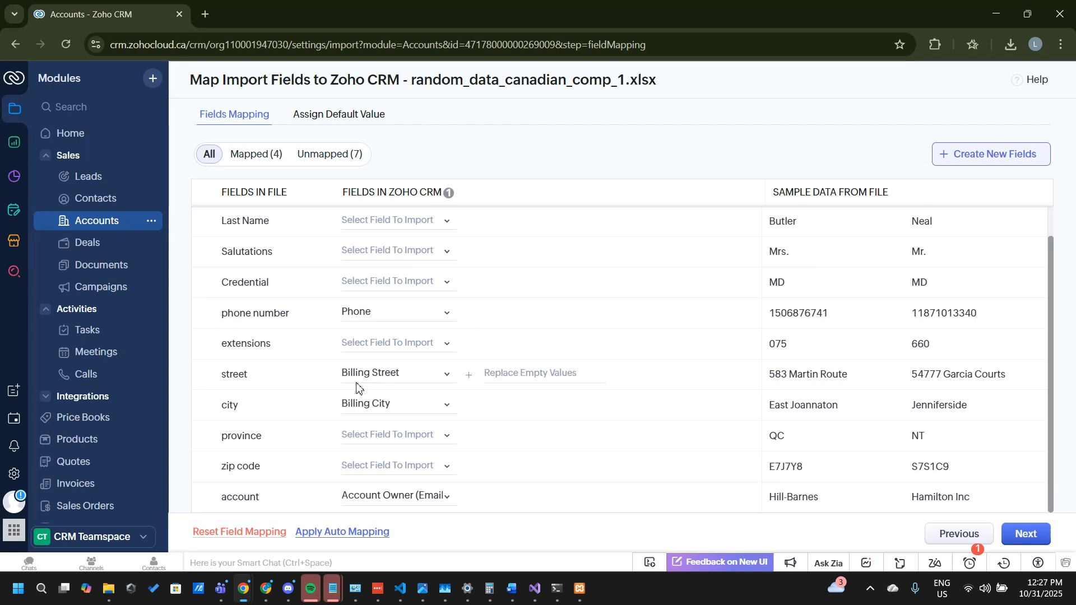
{"action": "scroll", "coordinate": [356, 387], "scroll_direction": "up", "scroll_amount": 1}
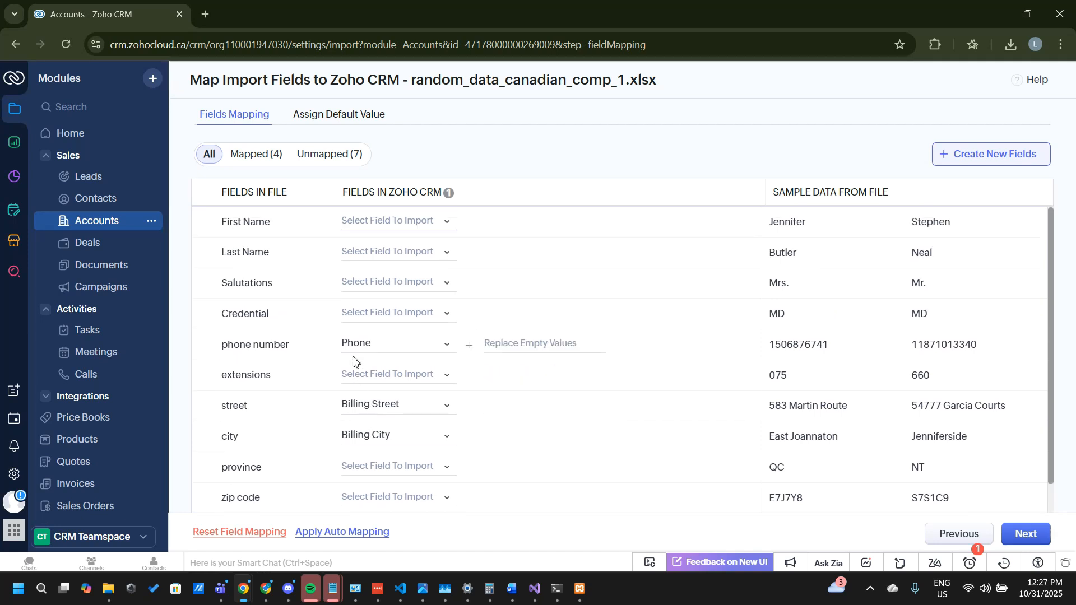
{"action": "left_click", "coordinate": [257, 533]}
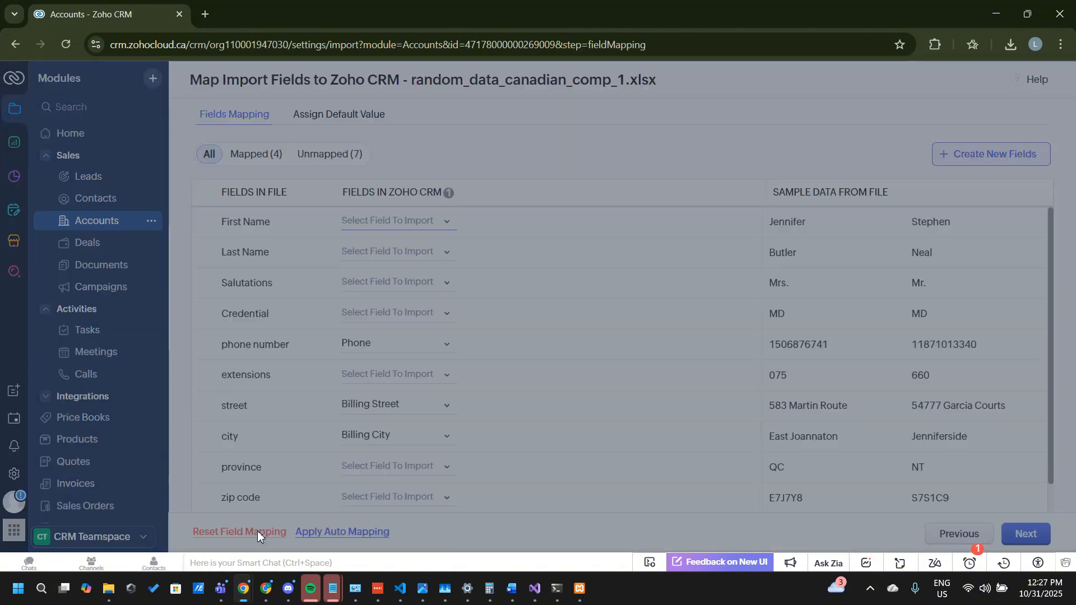
{"action": "left_click", "coordinate": [570, 153]}
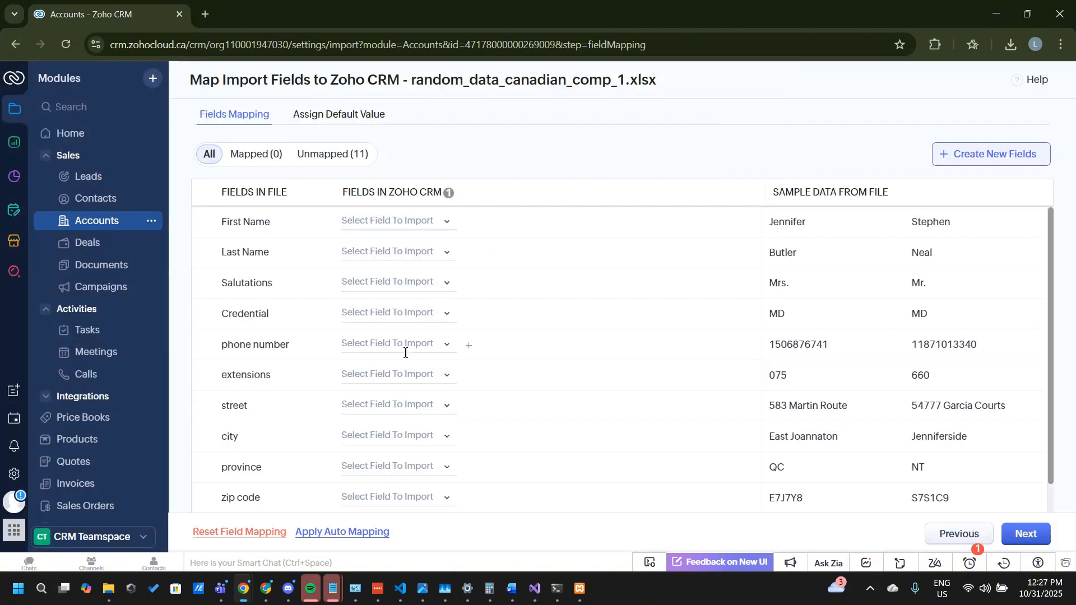
Step: Map the file's account column to the Account Name field in Zoho CRM
{"action": "scroll", "coordinate": [386, 375], "scroll_direction": "down", "scroll_amount": 1}
{"action": "scroll", "coordinate": [385, 375], "scroll_direction": "up", "scroll_amount": 1}
{"action": "scroll", "coordinate": [386, 375], "scroll_direction": "down", "scroll_amount": 1}
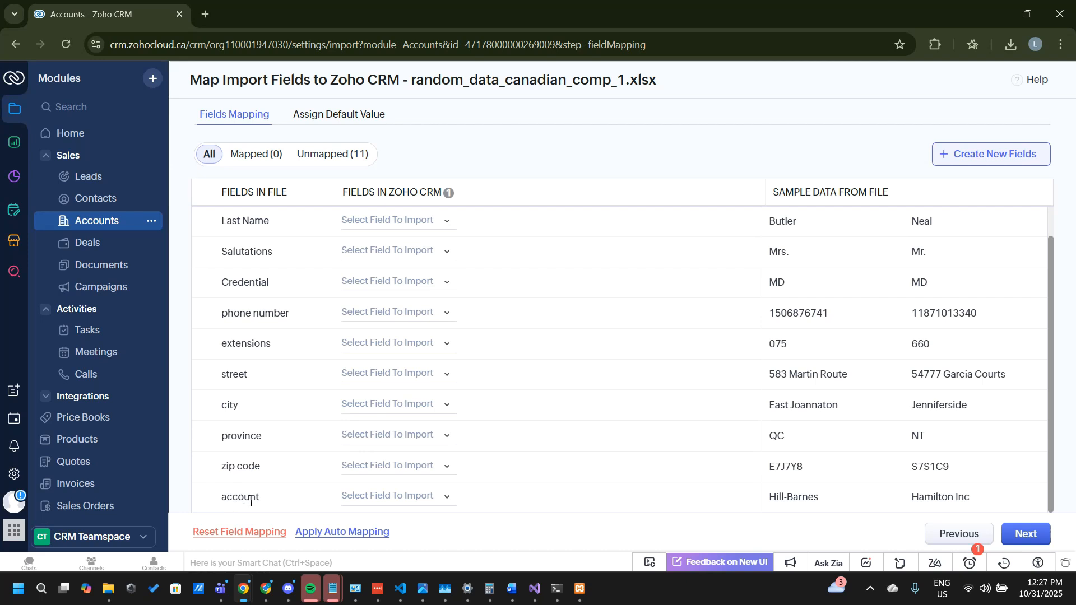
{"action": "left_click", "coordinate": [445, 498]}
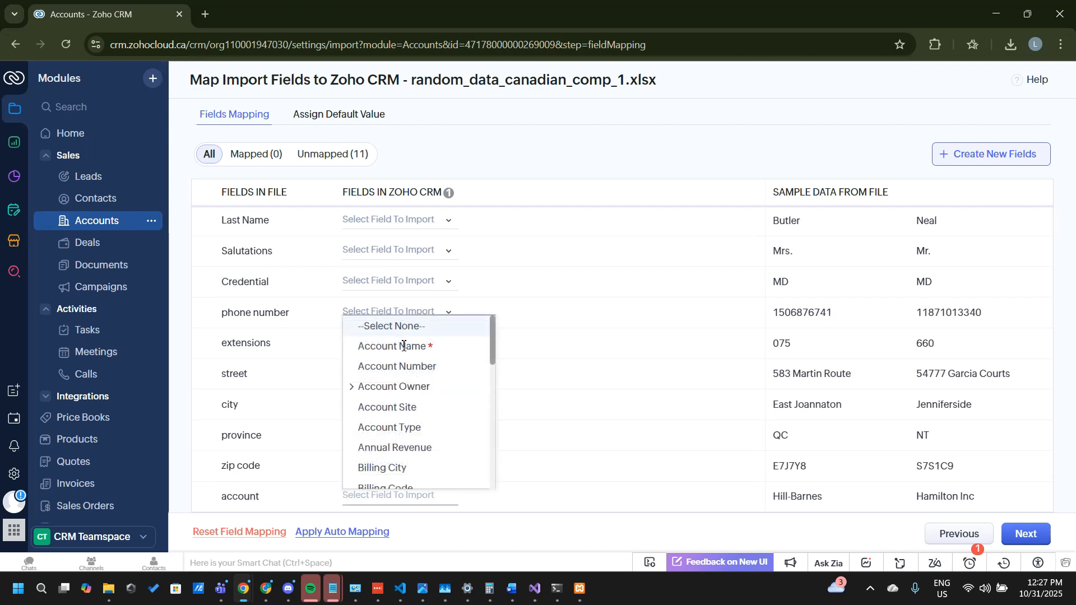
{"action": "left_click", "coordinate": [404, 346]}
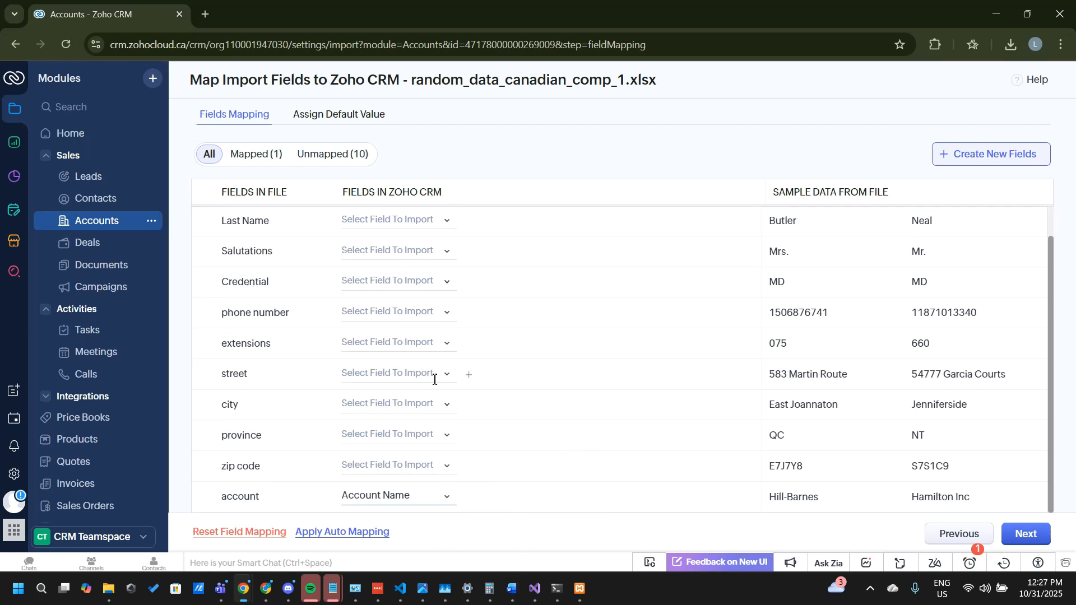
Step: Check the mapping list and continue the Accounts import without mapping the remaining fields
{"action": "scroll", "coordinate": [433, 372], "scroll_direction": "up", "scroll_amount": 1}
{"action": "scroll", "coordinate": [434, 379], "scroll_direction": "down", "scroll_amount": 1}
{"action": "scroll", "coordinate": [435, 379], "scroll_direction": "up", "scroll_amount": 1}
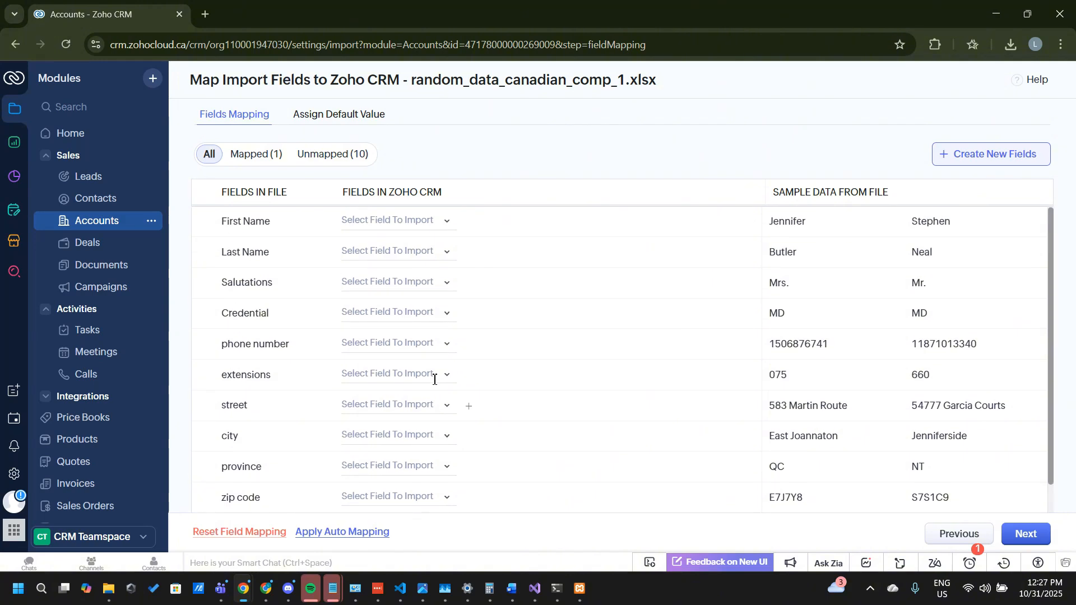
{"action": "scroll", "coordinate": [434, 380], "scroll_direction": "down", "scroll_amount": 1}
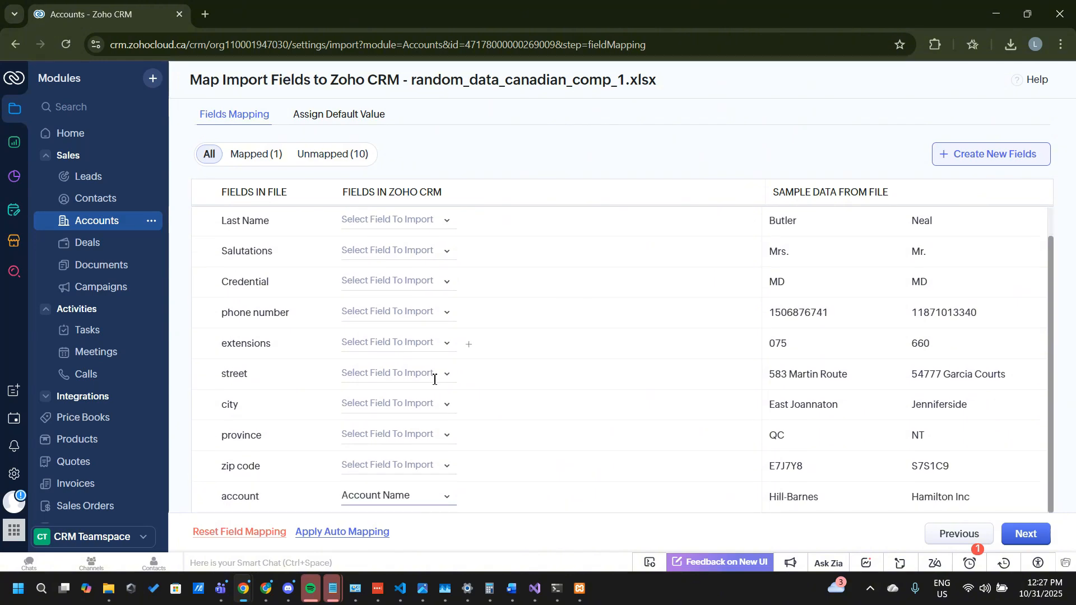
{"action": "scroll", "coordinate": [434, 379], "scroll_direction": "up", "scroll_amount": 1}
{"action": "scroll", "coordinate": [434, 379], "scroll_direction": "down", "scroll_amount": 1}
{"action": "left_click", "coordinate": [1037, 543]}
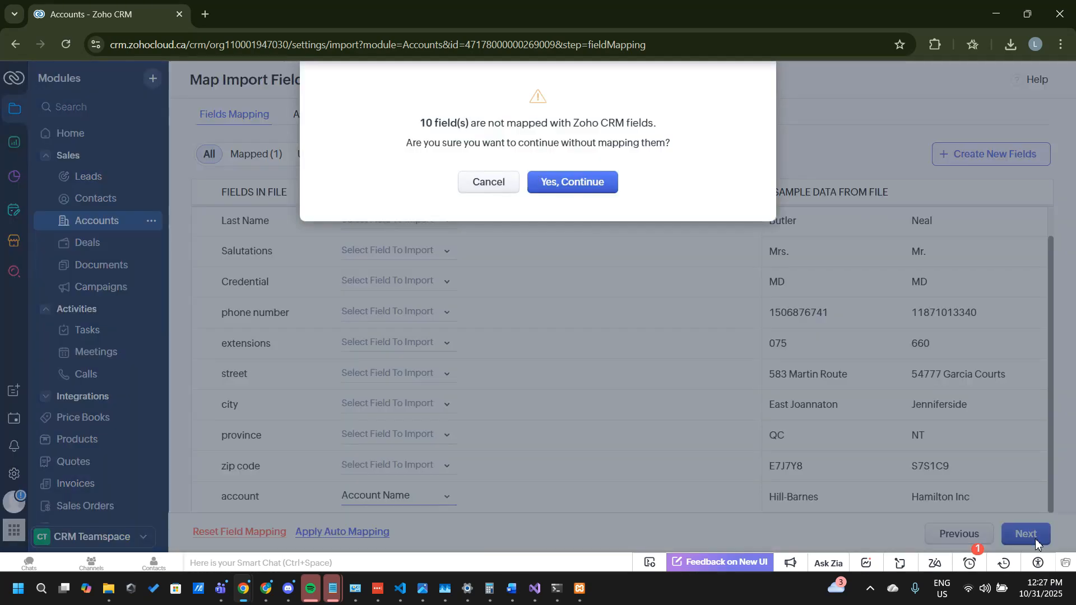
{"action": "left_click", "coordinate": [607, 181]}
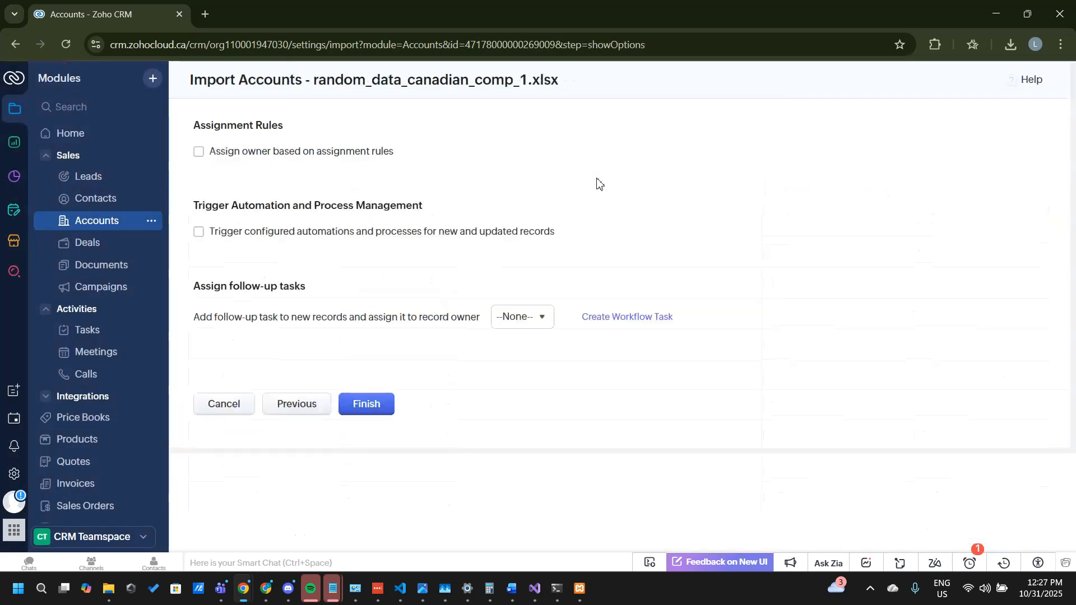
Step: Leave the follow-up task as None, finish the Accounts import and dismiss the scheduling notice
{"action": "left_click", "coordinate": [524, 317]}
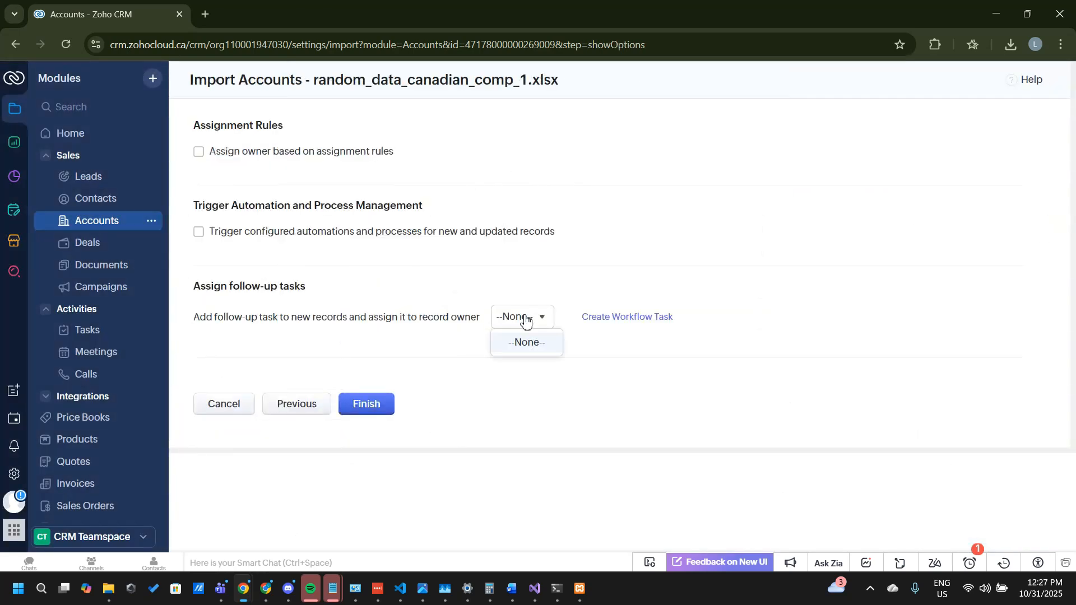
{"action": "left_click", "coordinate": [524, 317]}
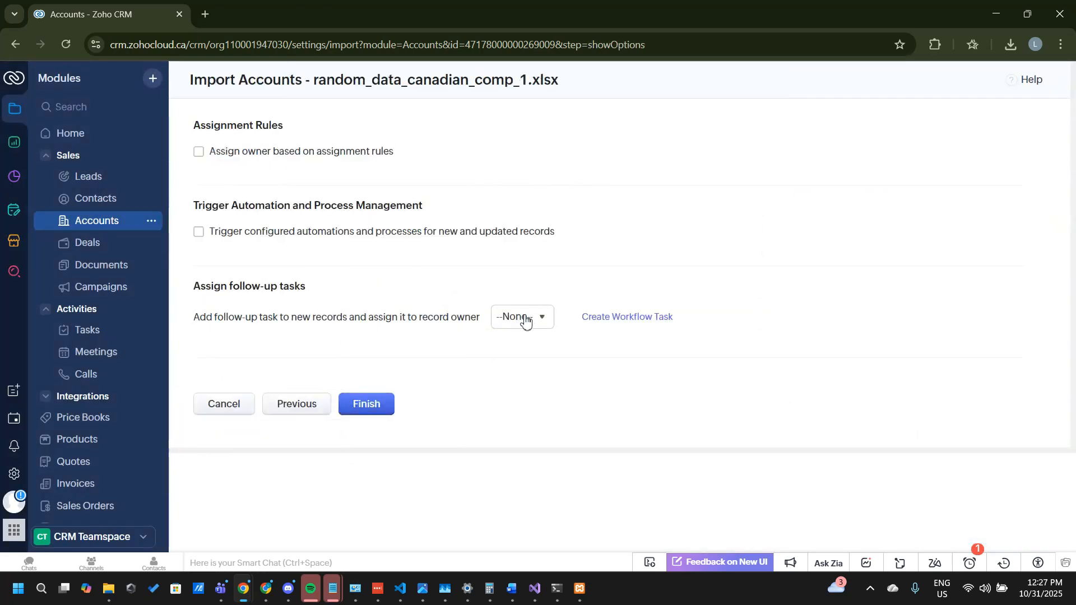
{"action": "left_click", "coordinate": [366, 404]}
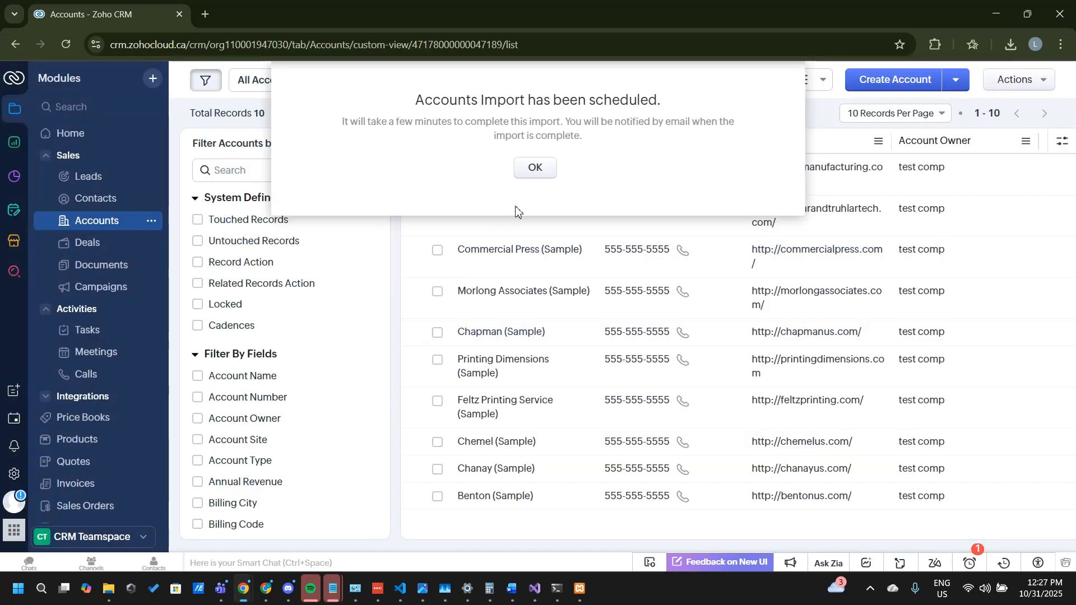
{"action": "left_click", "coordinate": [539, 176]}
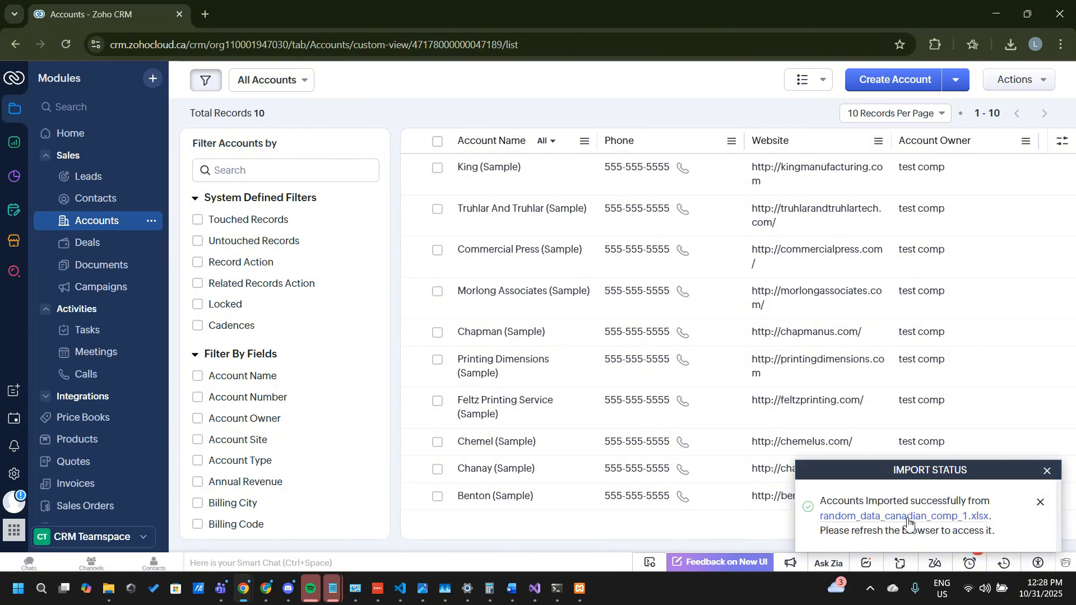
Step: Review the added records in the import summary of random_data_canadian_comp_1.xlsx and close it
{"action": "left_click", "coordinate": [907, 518]}
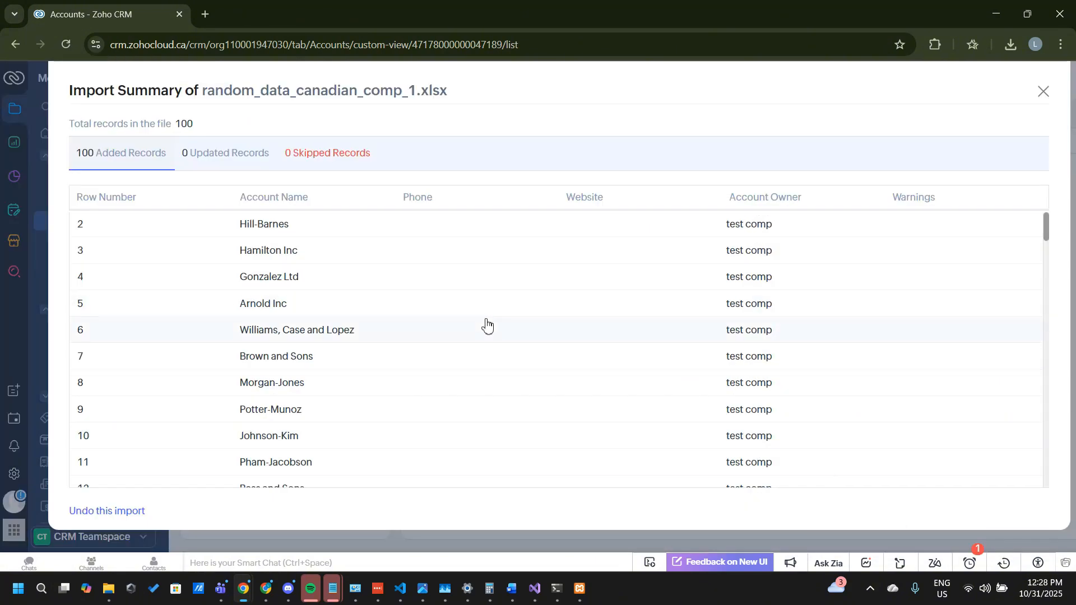
{"action": "scroll", "coordinate": [389, 310], "scroll_direction": "down", "scroll_amount": 4}
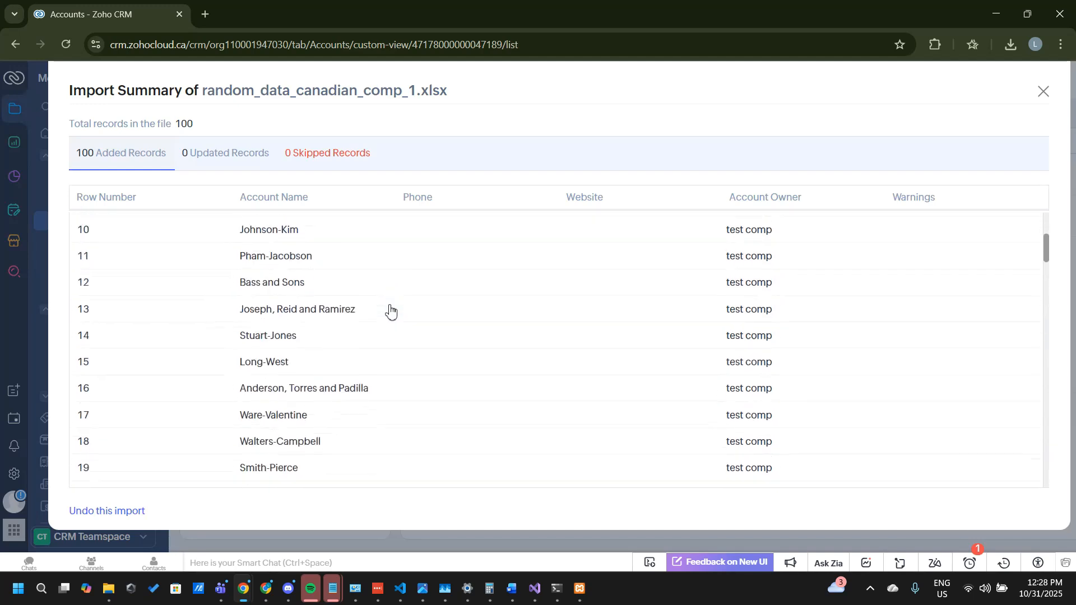
{"action": "scroll", "coordinate": [391, 310], "scroll_direction": "down", "scroll_amount": 20}
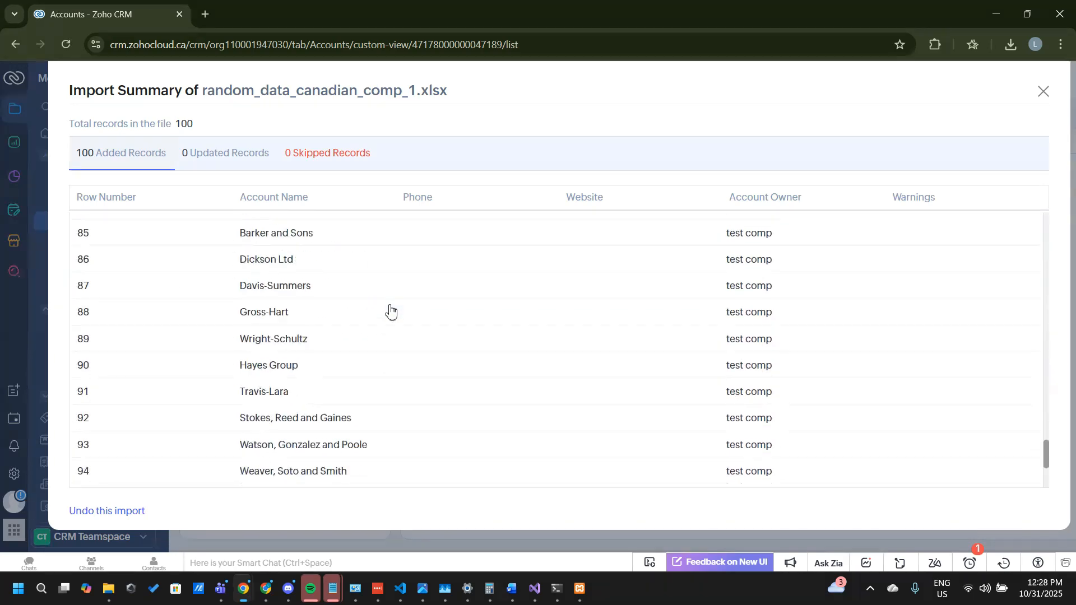
{"action": "scroll", "coordinate": [391, 310], "scroll_direction": "up", "scroll_amount": 20}
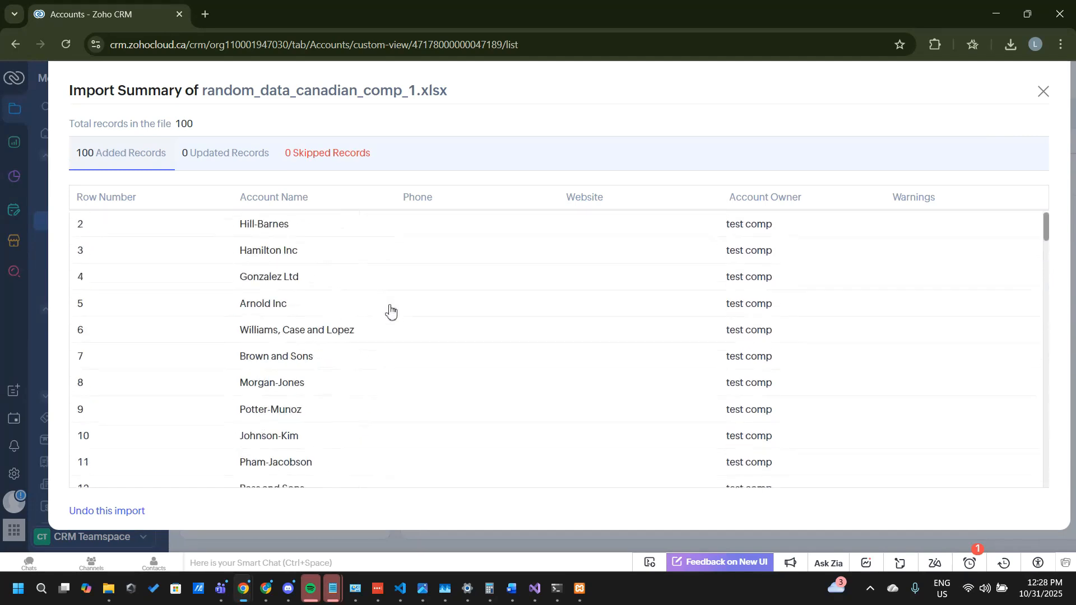
{"action": "scroll", "coordinate": [391, 310], "scroll_direction": "down", "scroll_amount": 20}
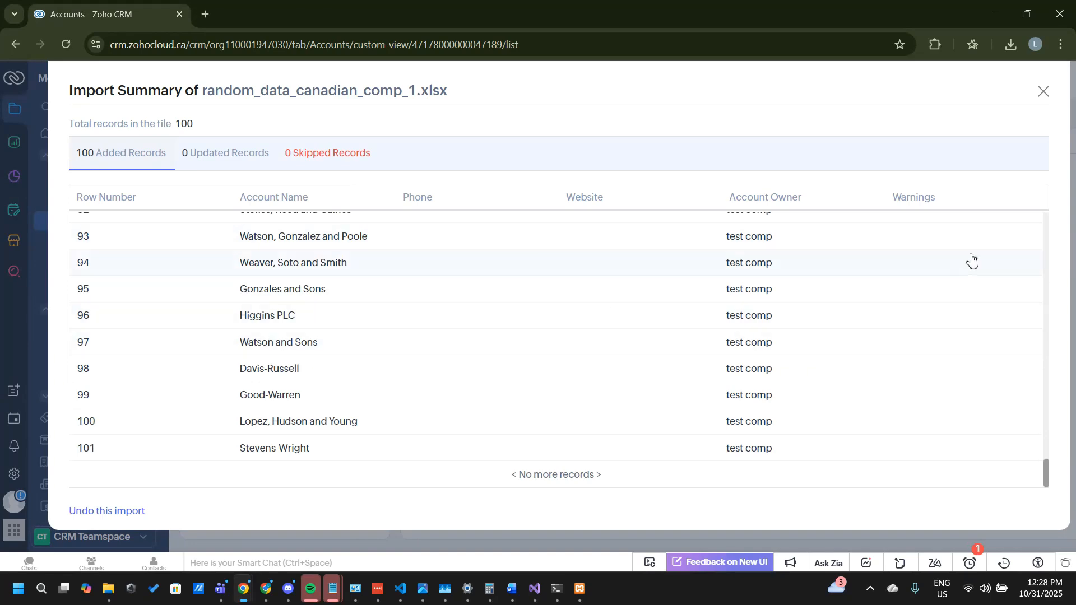
{"action": "left_click", "coordinate": [1043, 92]}
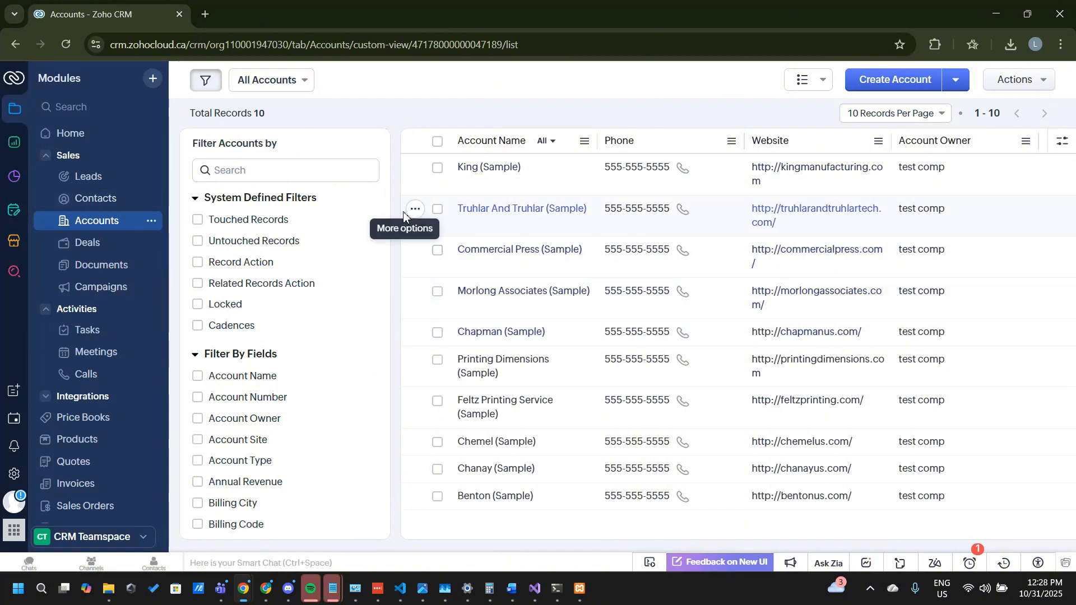
Step: Start a Contacts import from the file random_data_canadian_comp_1.xlsx and proceed to the record handling options
{"action": "left_click", "coordinate": [85, 203]}
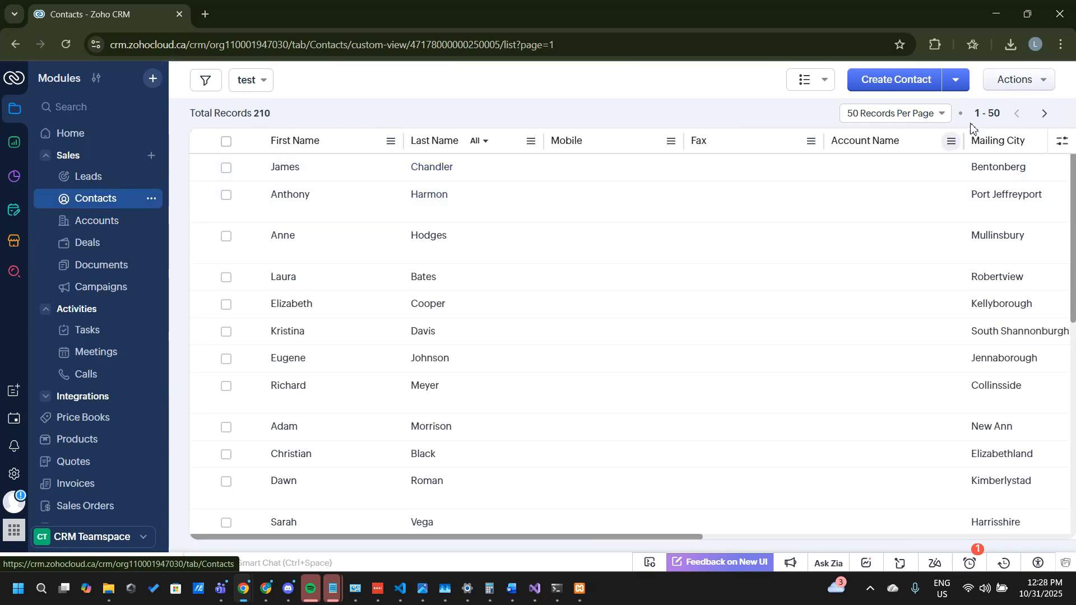
{"action": "left_click", "coordinate": [956, 86]}
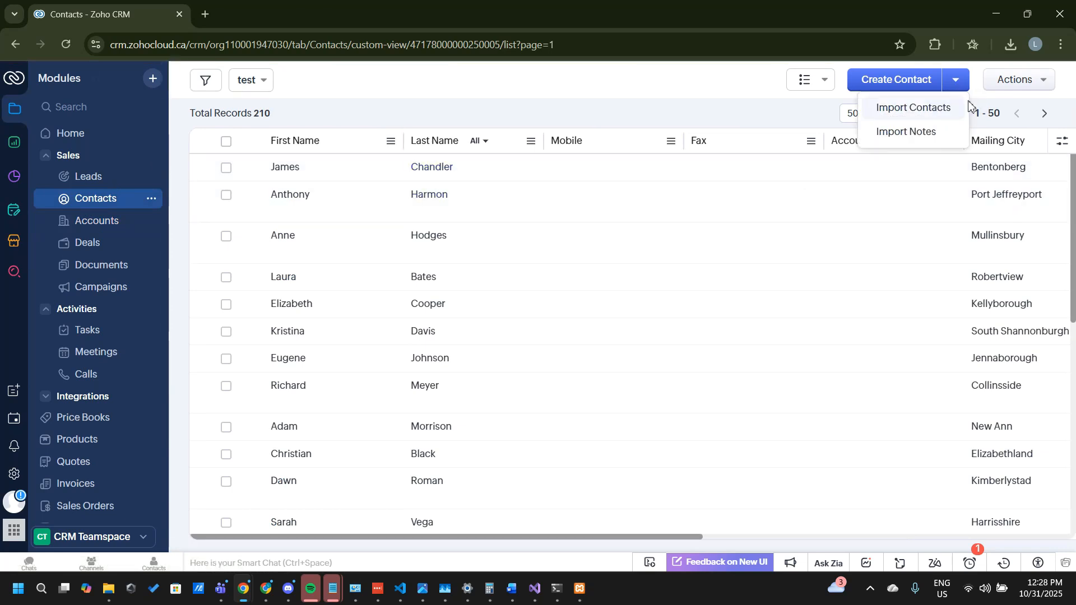
{"action": "left_click", "coordinate": [904, 110]}
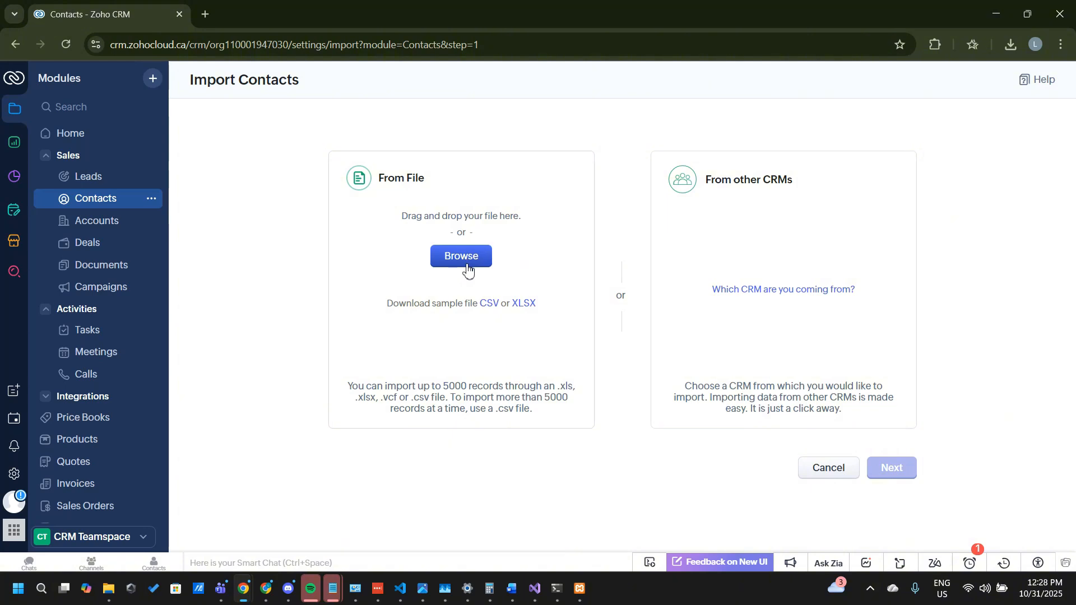
{"action": "left_click", "coordinate": [467, 270]}
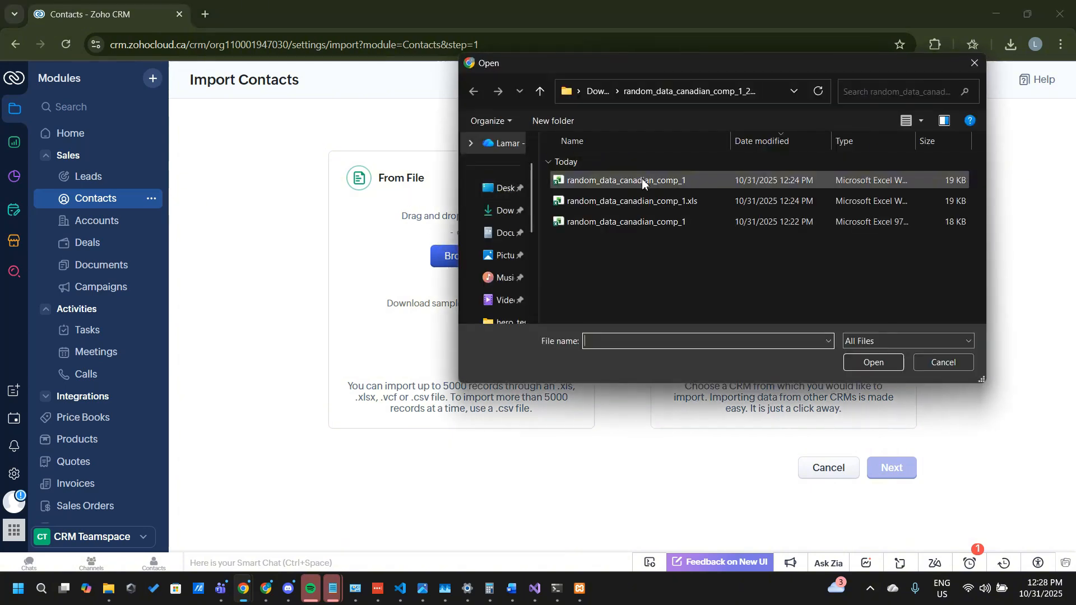
{"action": "double_click", "coordinate": [641, 178]}
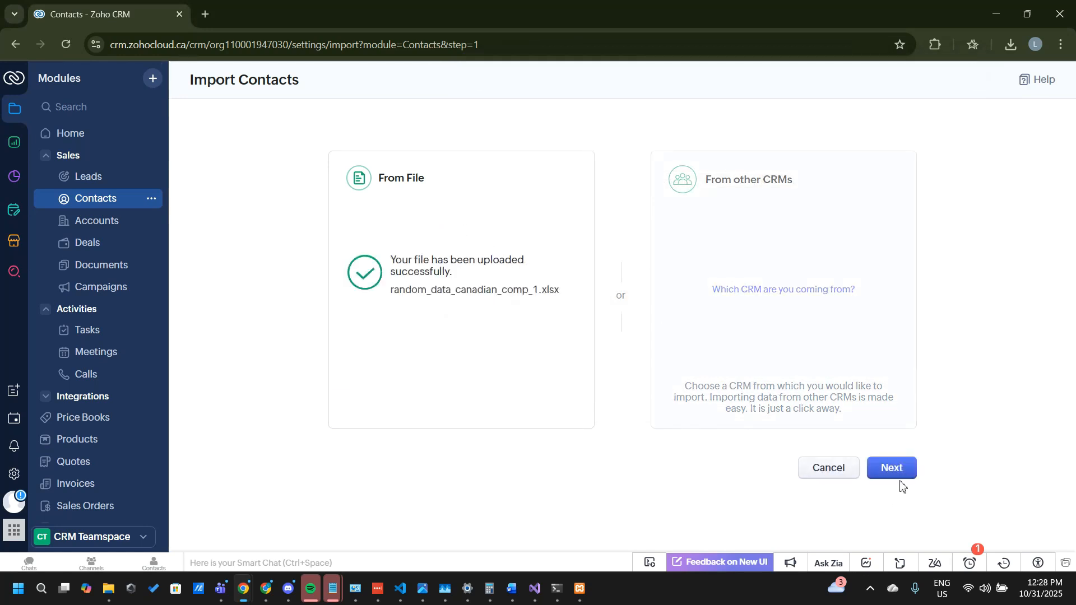
{"action": "left_click", "coordinate": [893, 470]}
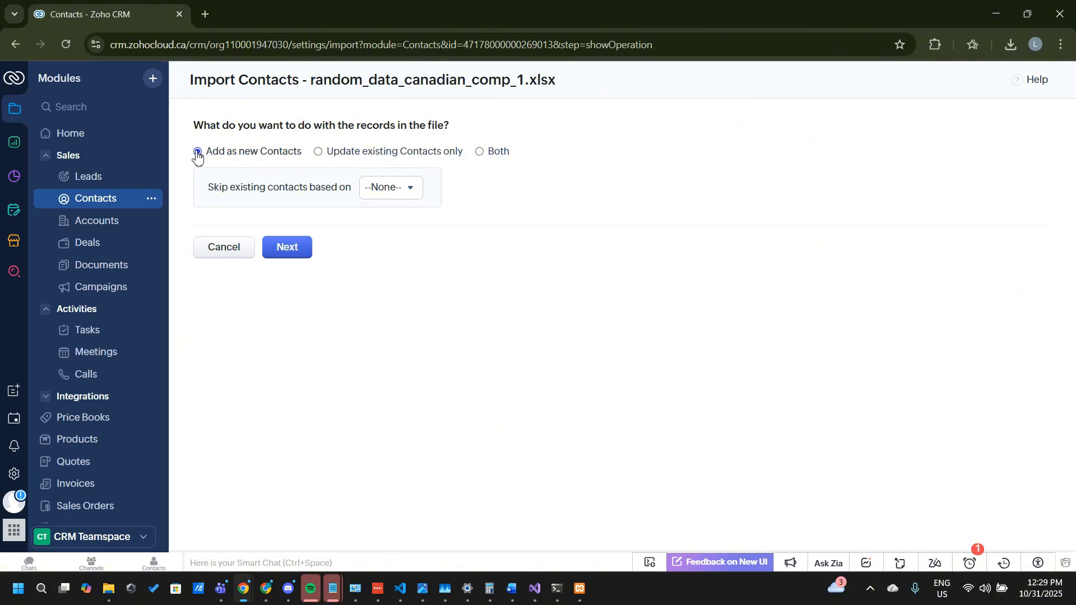
Step: Keep the records set to be added as new contacts with the skip criterion at None, and proceed to field mapping
{"action": "left_click", "coordinate": [389, 190]}
{"action": "left_click", "coordinate": [389, 190]}
{"action": "left_click", "coordinate": [389, 191]}
{"action": "left_click", "coordinate": [389, 191]}
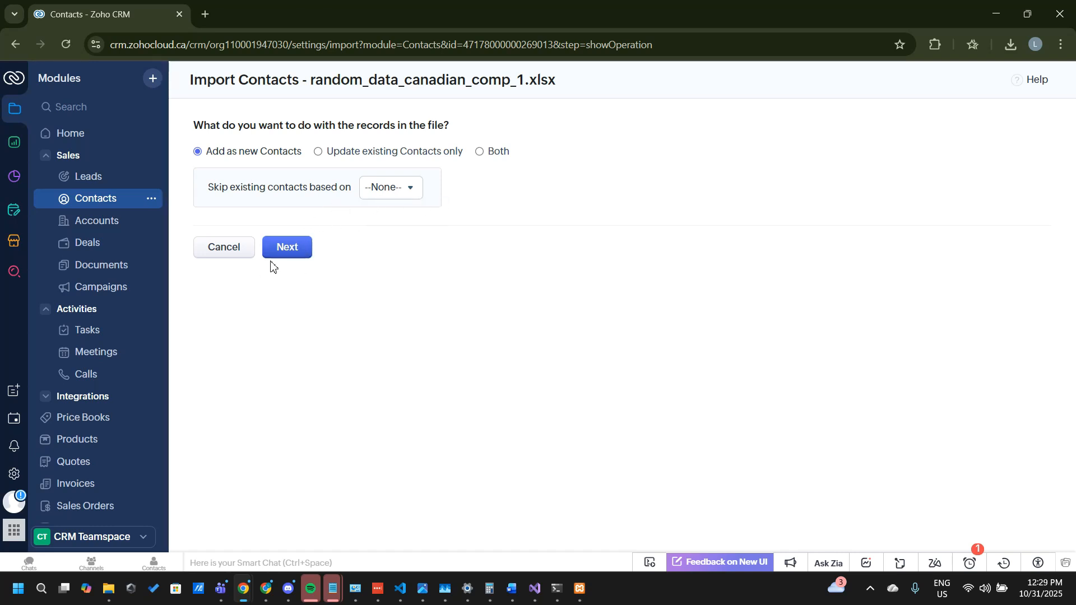
{"action": "left_click", "coordinate": [286, 248]}
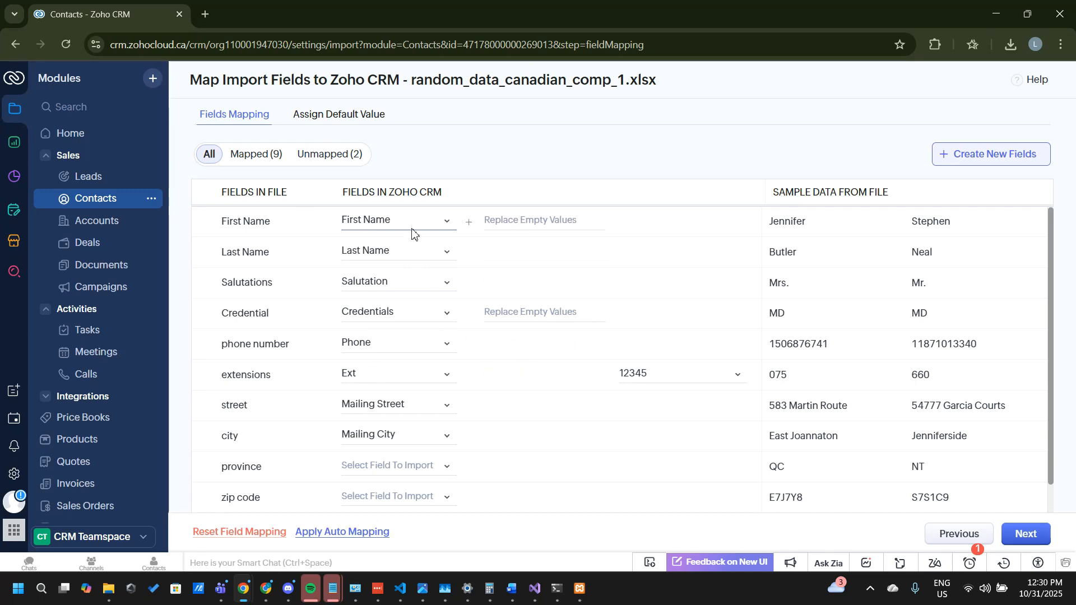
Step: Map the file's province column to the Mailing State field of the contacts
{"action": "scroll", "coordinate": [412, 233], "scroll_direction": "down", "scroll_amount": 1}
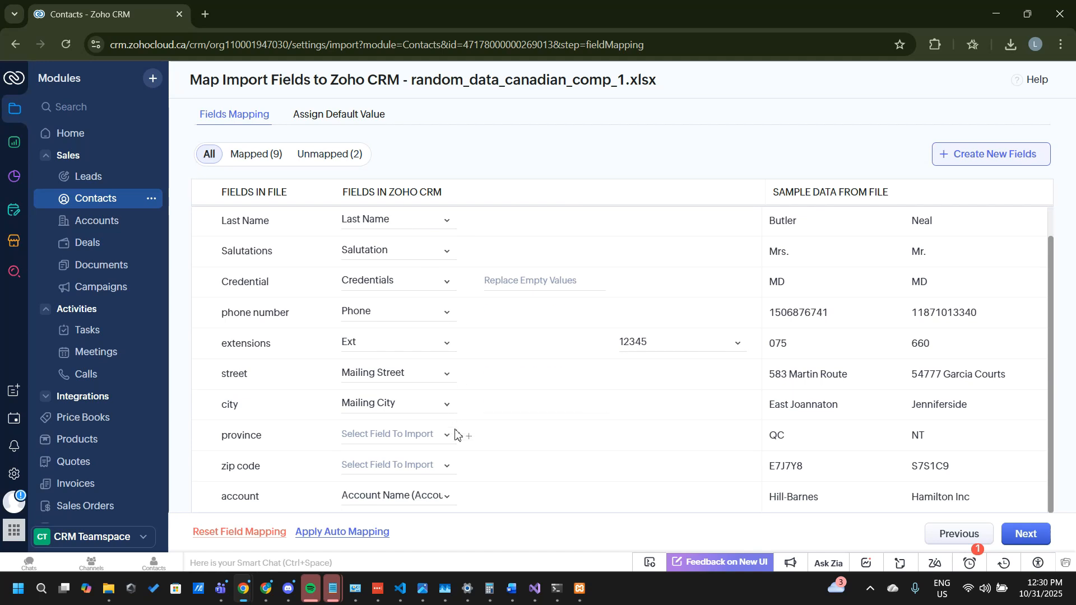
{"action": "left_click", "coordinate": [438, 435]}
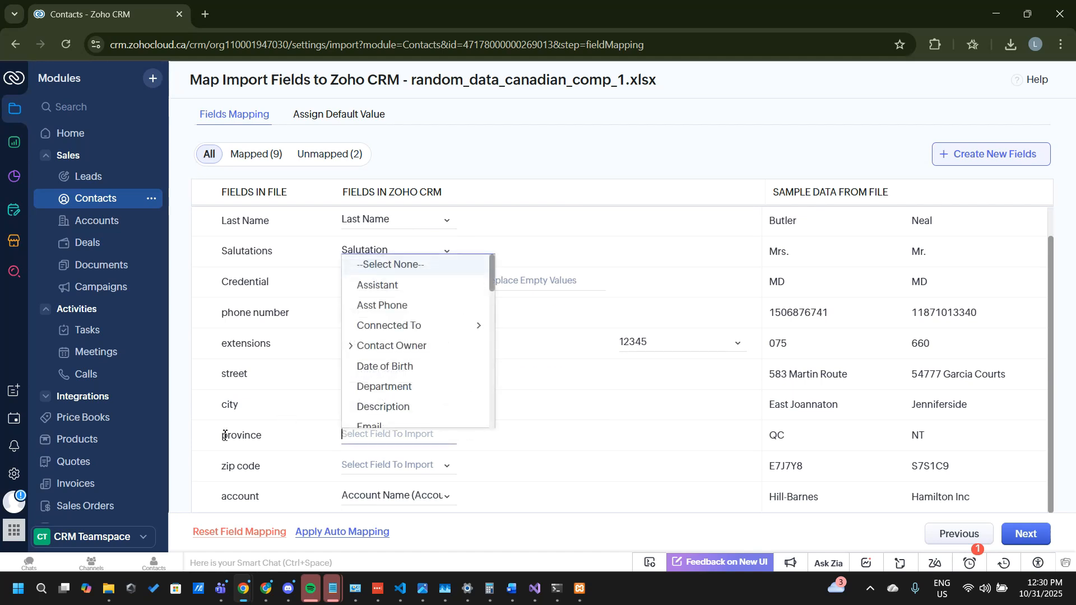
{"action": "scroll", "coordinate": [410, 350], "scroll_direction": "down", "scroll_amount": 10}
{"action": "scroll", "coordinate": [410, 349], "scroll_direction": "up", "scroll_amount": 3}
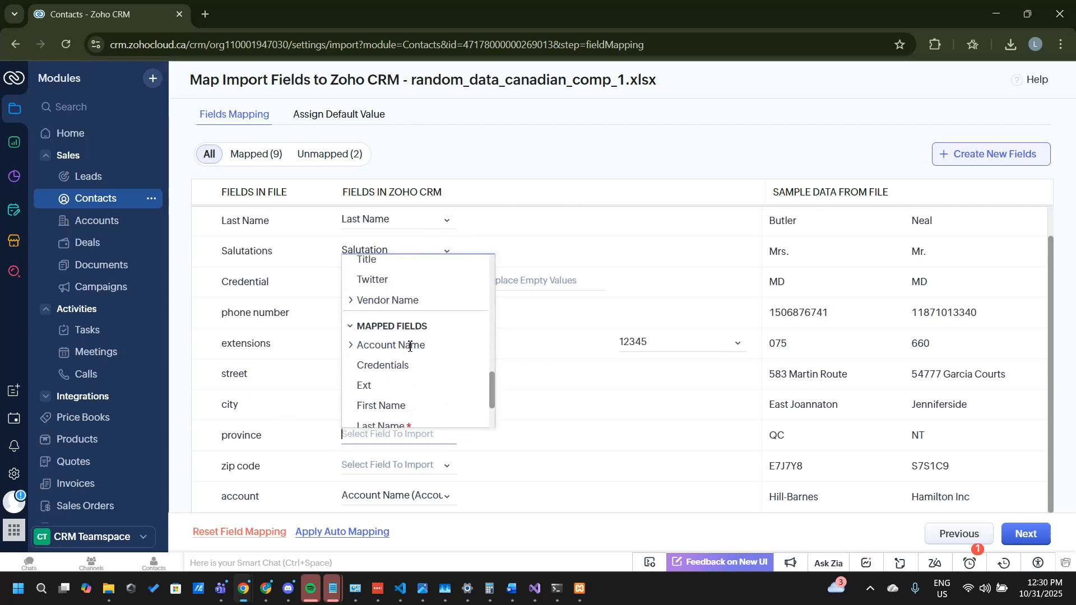
{"action": "scroll", "coordinate": [409, 348], "scroll_direction": "down", "scroll_amount": 3}
{"action": "type", "text": "ma"}
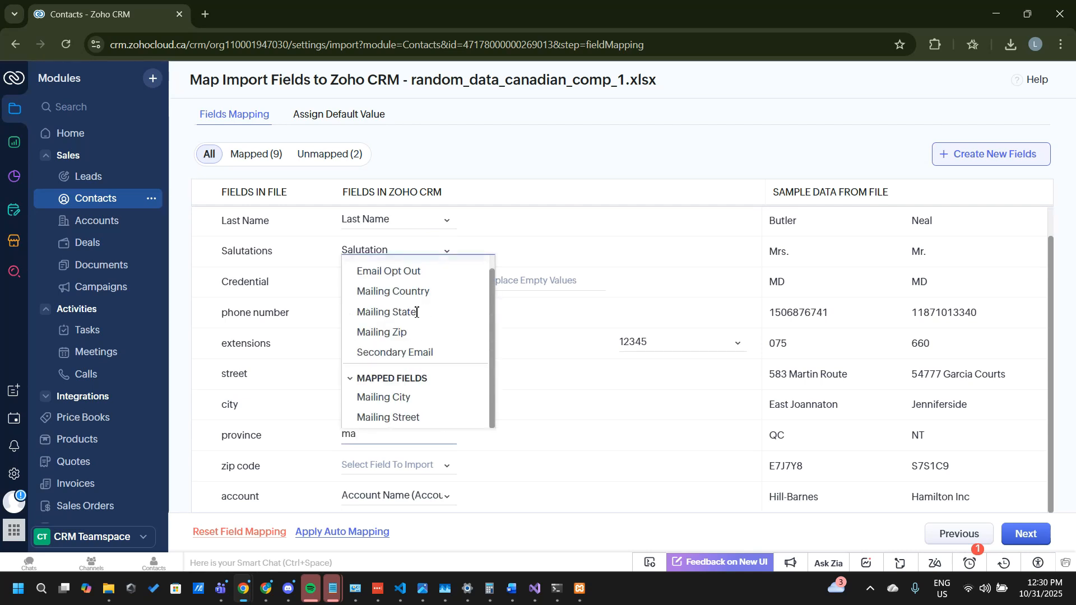
{"action": "left_click", "coordinate": [414, 312]}
Step: Map the file's zip code column to the Mailing Zip field and check the account column's mapping to Account Name
{"action": "left_click", "coordinate": [408, 461]}
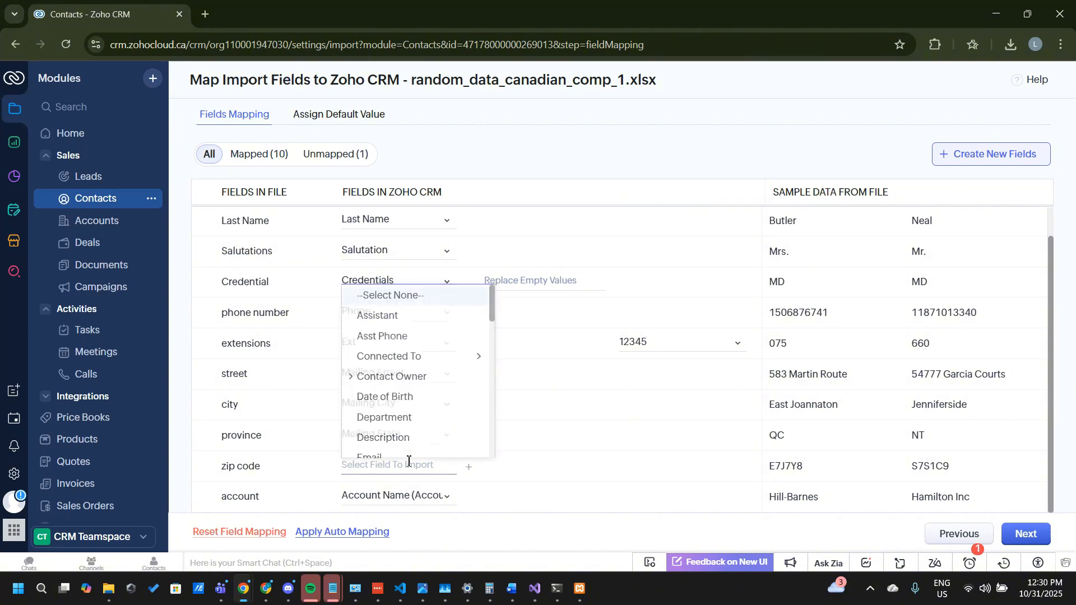
{"action": "type", "text": "ma"}
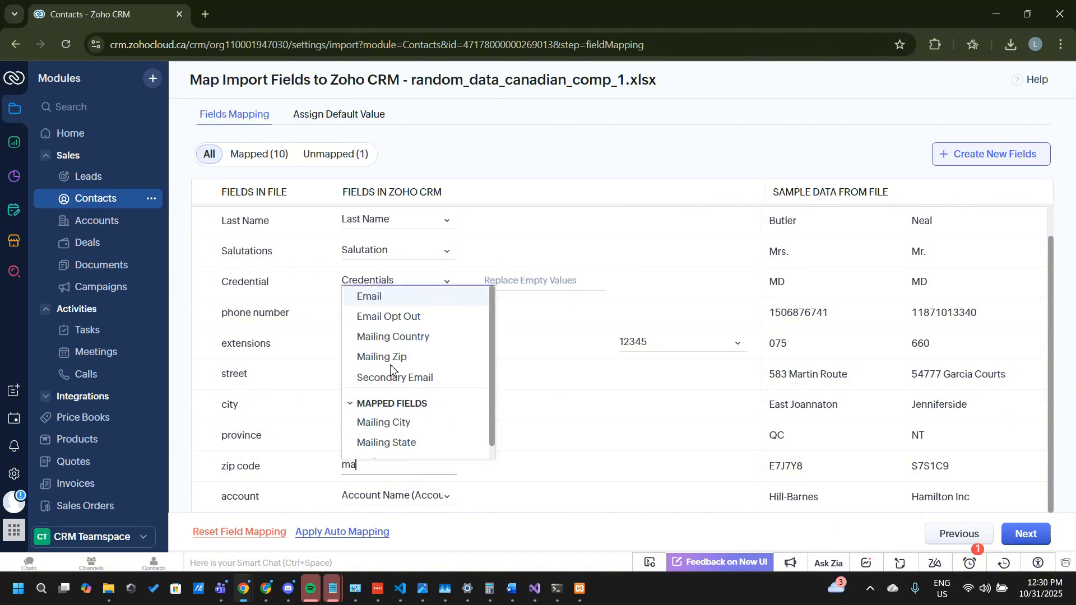
{"action": "left_click", "coordinate": [393, 359]}
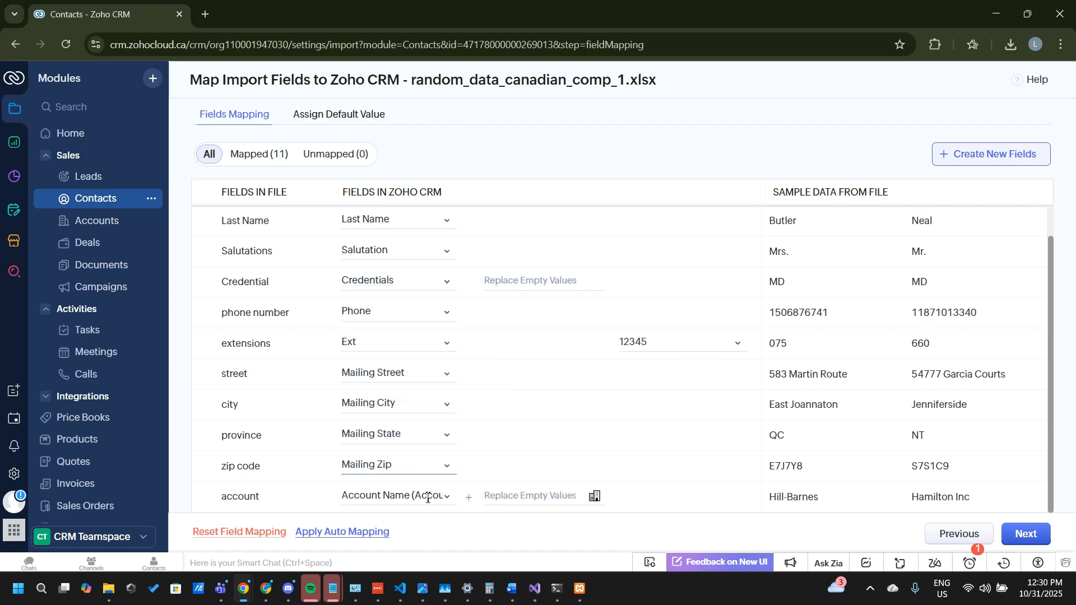
{"action": "left_click", "coordinate": [407, 498]}
{"action": "left_click", "coordinate": [407, 498]}
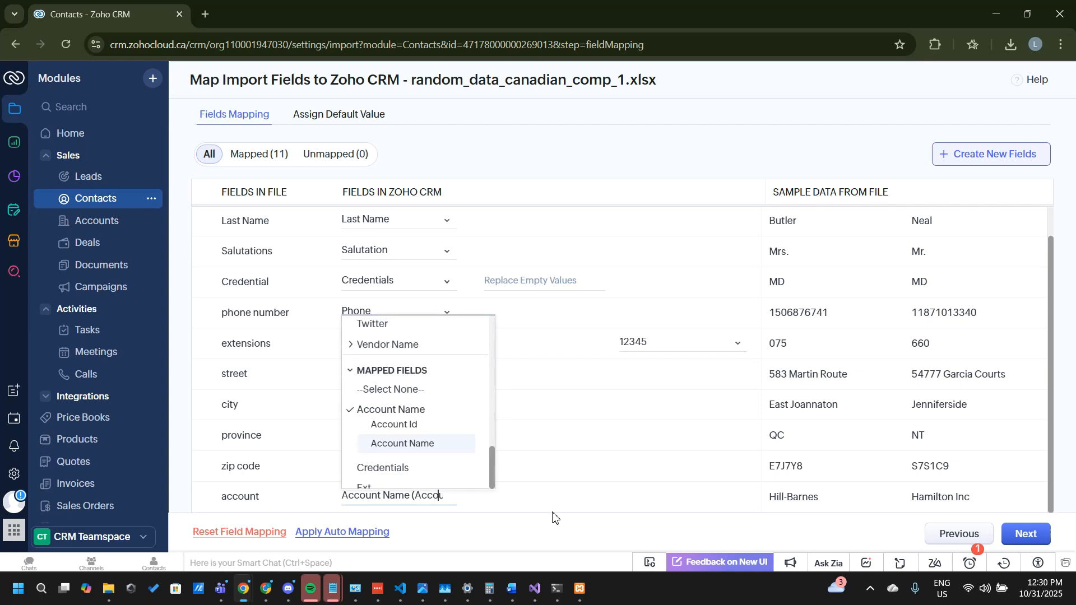
{"action": "left_click", "coordinate": [554, 545]}
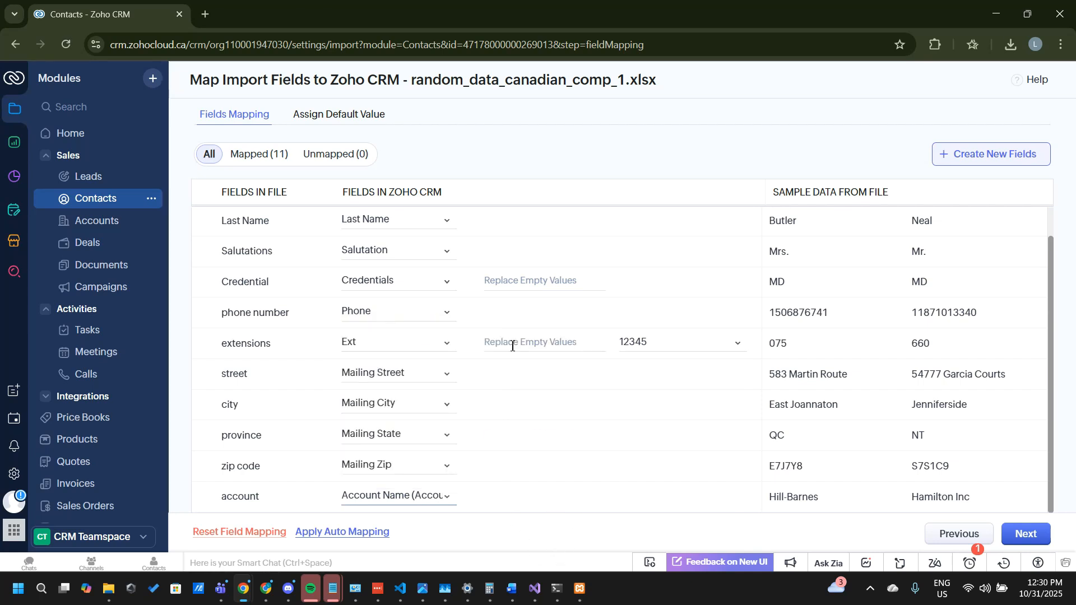
Step: Review the complete field mapping and finish the Contacts import without assignment rules, automations or follow-up tasks
{"action": "scroll", "coordinate": [512, 343], "scroll_direction": "up", "scroll_amount": 1}
{"action": "scroll", "coordinate": [511, 343], "scroll_direction": "down", "scroll_amount": 1}
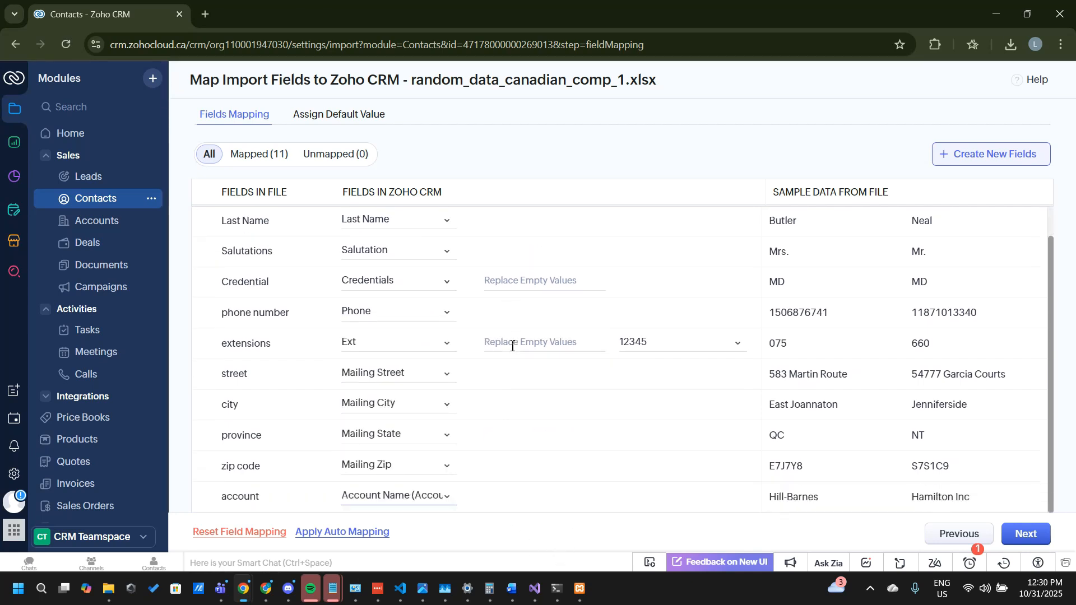
{"action": "scroll", "coordinate": [512, 344], "scroll_direction": "up", "scroll_amount": 1}
{"action": "scroll", "coordinate": [511, 343], "scroll_direction": "down", "scroll_amount": 1}
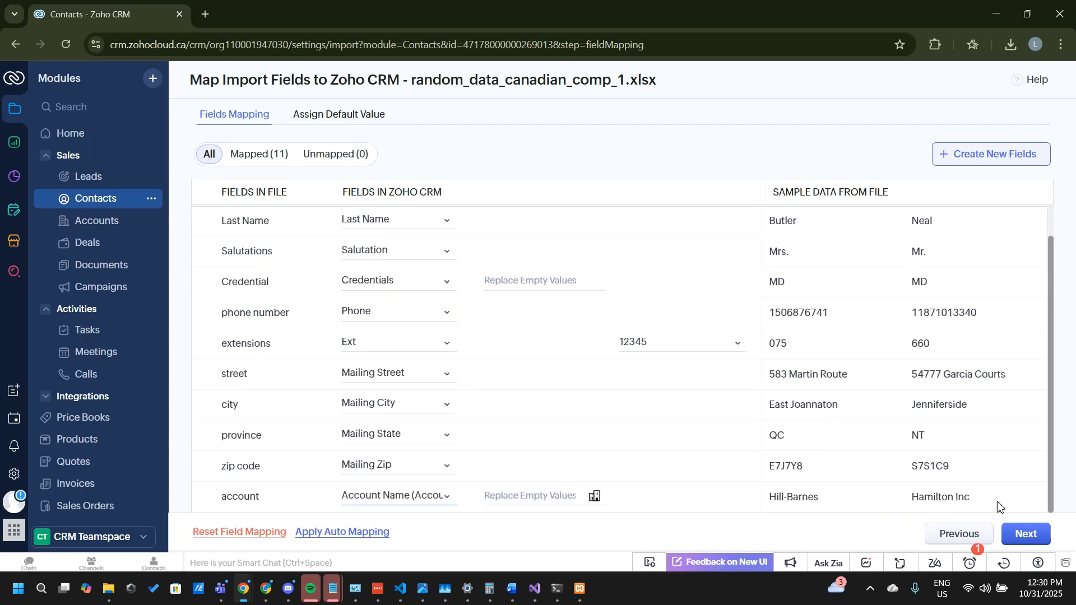
{"action": "left_click", "coordinate": [1025, 533]}
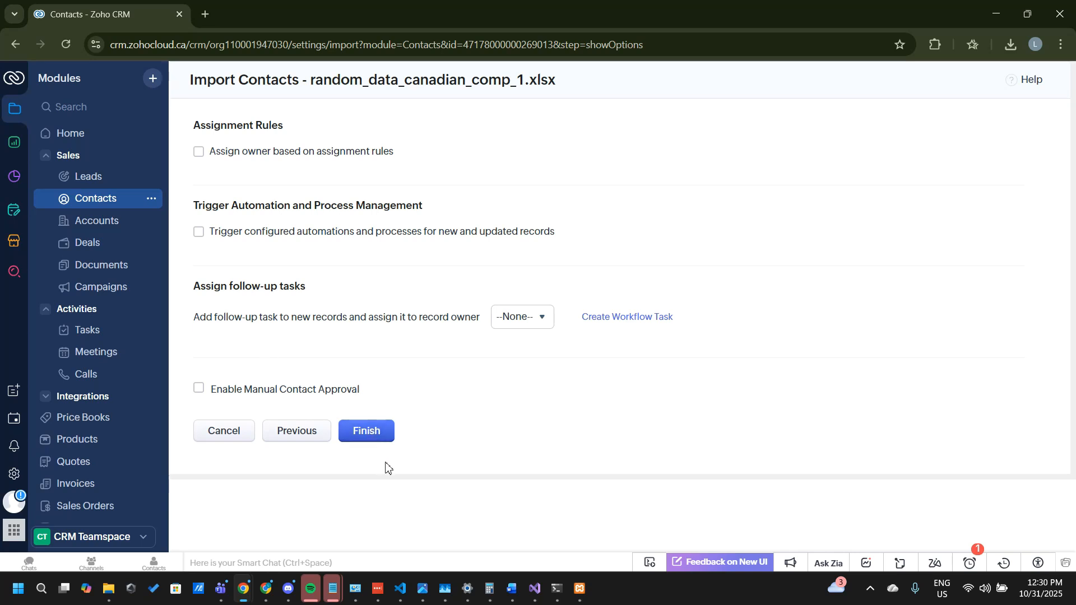
{"action": "left_click", "coordinate": [368, 436]}
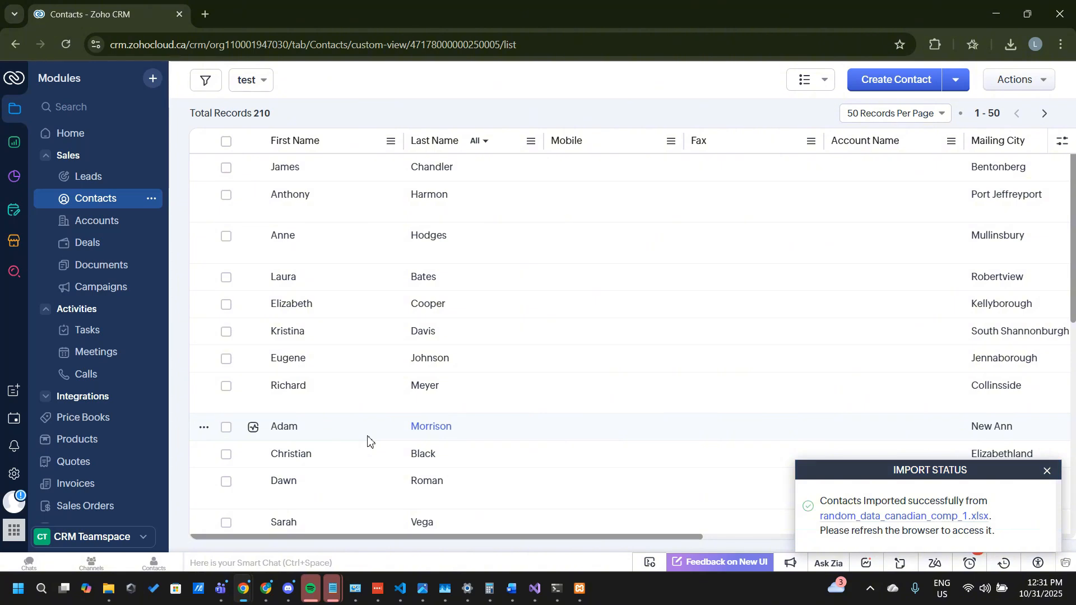
Step: Review the added records in the Contacts import summary of random_data_canadian_comp_1.xlsx and close it
{"action": "left_click", "coordinate": [955, 516]}
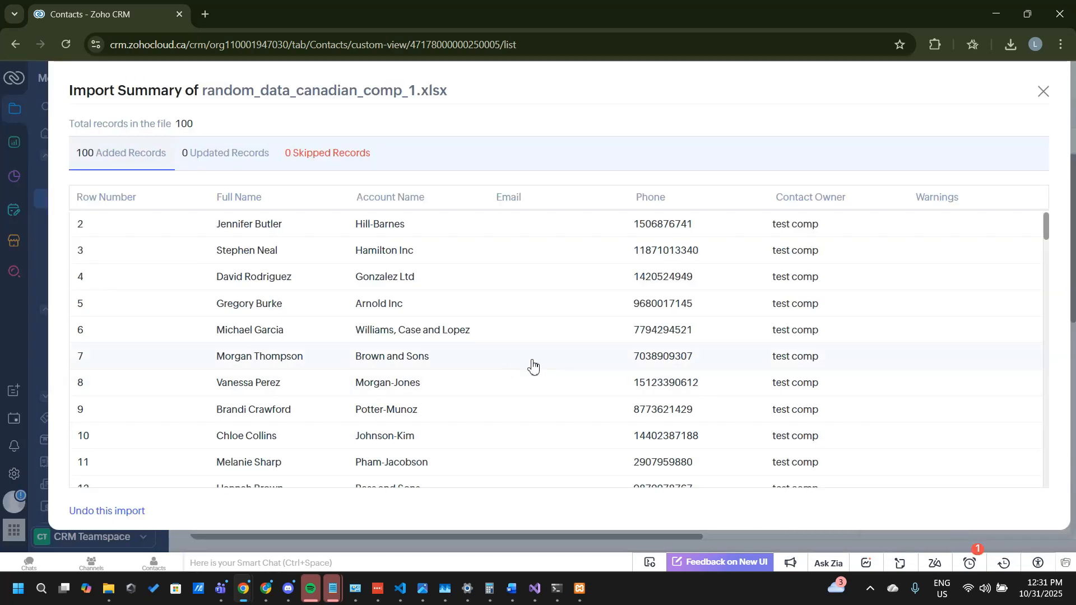
{"action": "scroll", "coordinate": [533, 365], "scroll_direction": "down", "scroll_amount": 8}
{"action": "scroll", "coordinate": [533, 365], "scroll_direction": "up", "scroll_amount": 8}
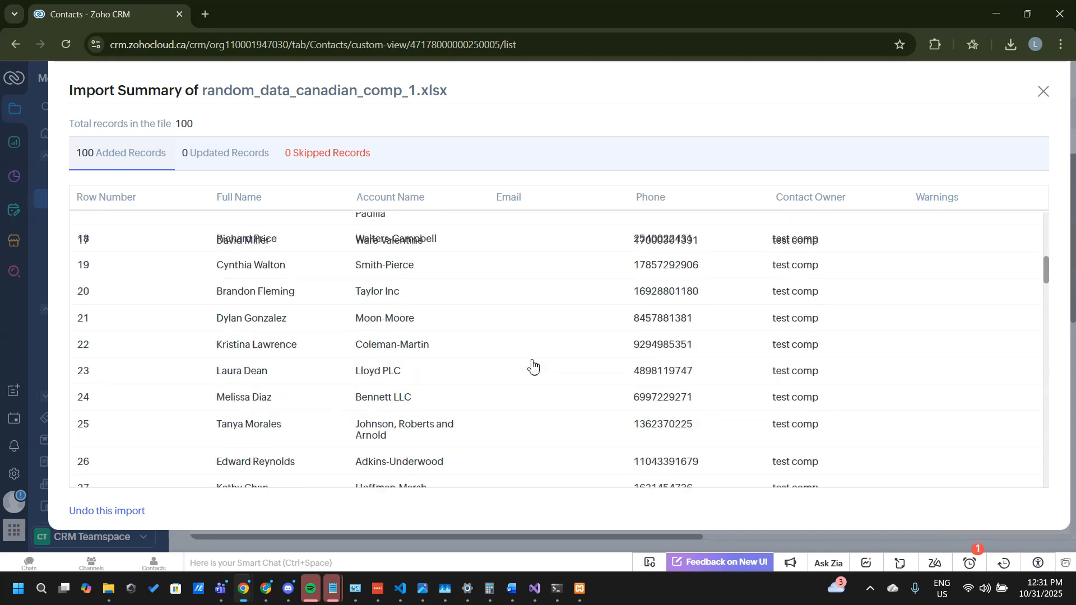
{"action": "scroll", "coordinate": [532, 365], "scroll_direction": "down", "scroll_amount": 20}
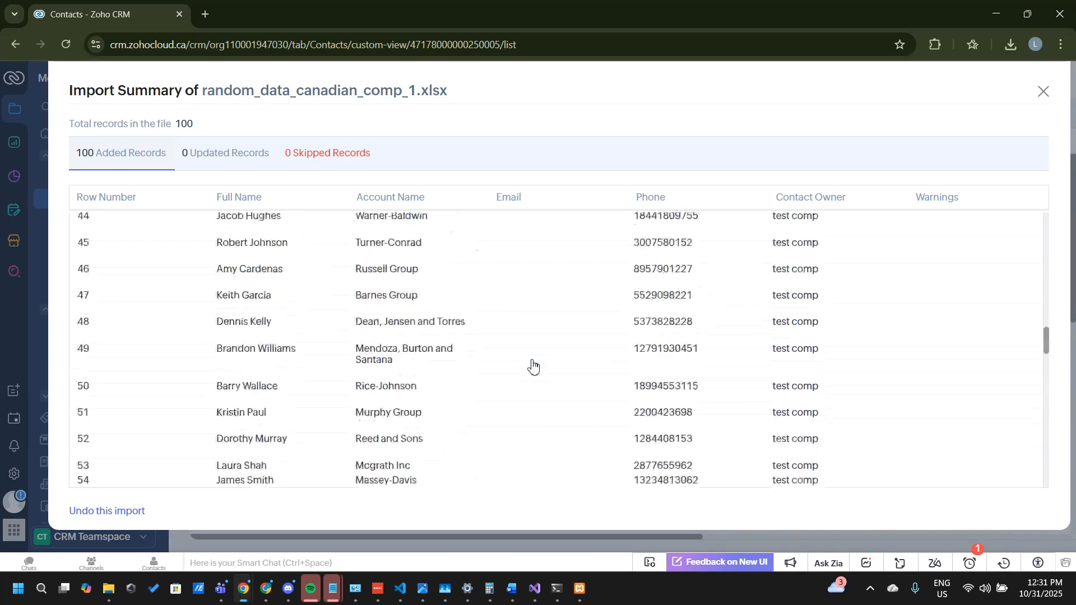
{"action": "scroll", "coordinate": [532, 365], "scroll_direction": "down", "scroll_amount": 1}
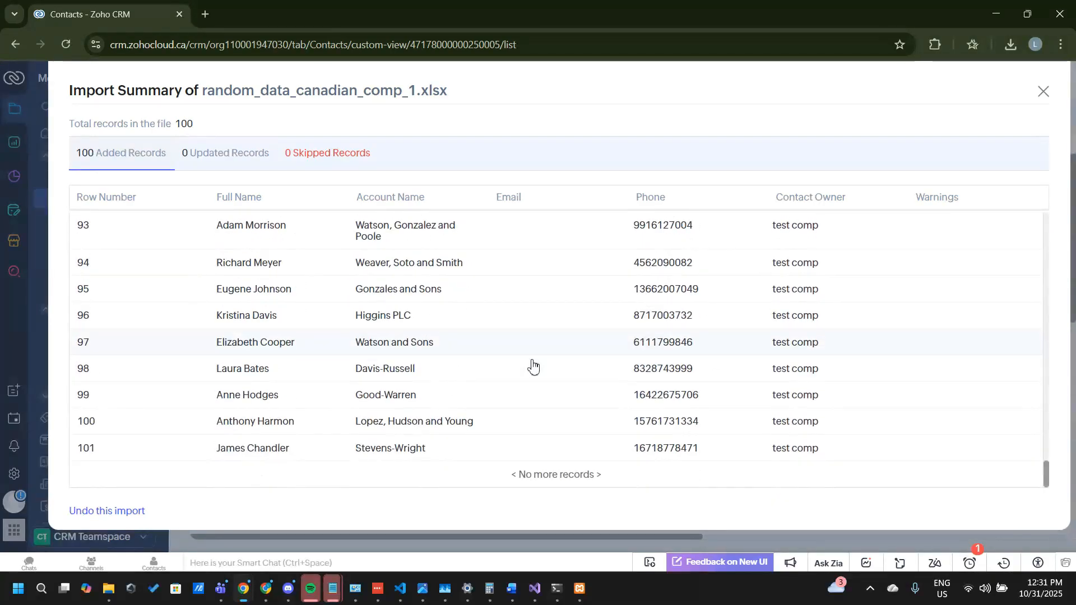
{"action": "left_click", "coordinate": [1043, 92]}
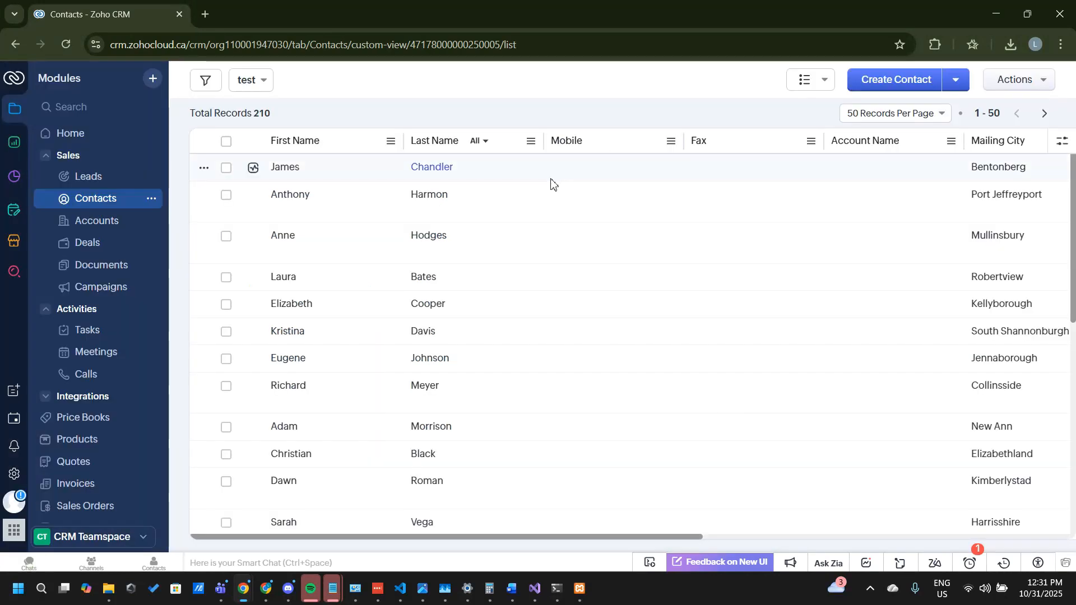
Step: Reload the Contacts list and examine the Account Name and mailing address columns of the imported records
{"action": "left_click", "coordinate": [67, 45]}
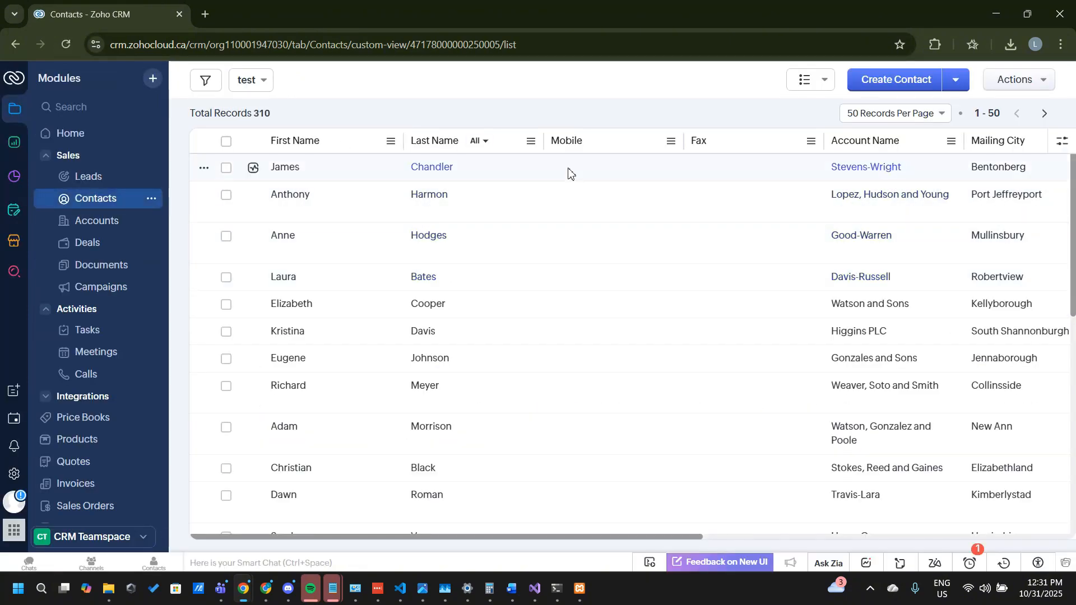
{"action": "scroll", "coordinate": [347, 185], "scroll_direction": "right", "scroll_amount": 4}
{"action": "scroll", "coordinate": [346, 185], "scroll_direction": "right", "scroll_amount": 5}
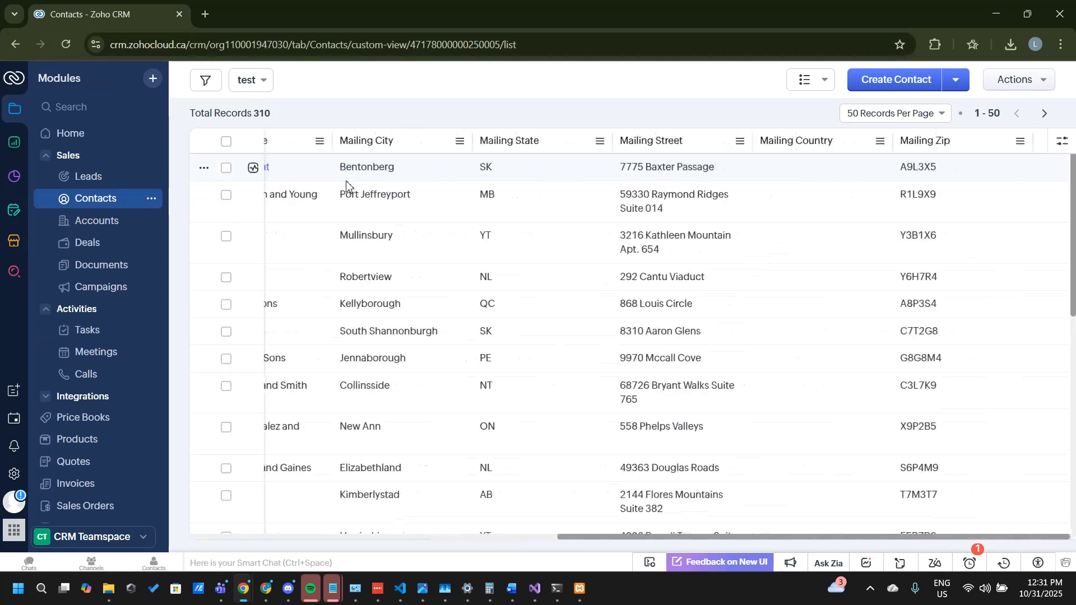
{"action": "scroll", "coordinate": [346, 185], "scroll_direction": "left", "scroll_amount": 10}
{"action": "scroll", "coordinate": [346, 185], "scroll_direction": "right", "scroll_amount": 10}
{"action": "scroll", "coordinate": [347, 184], "scroll_direction": "left", "scroll_amount": 10}
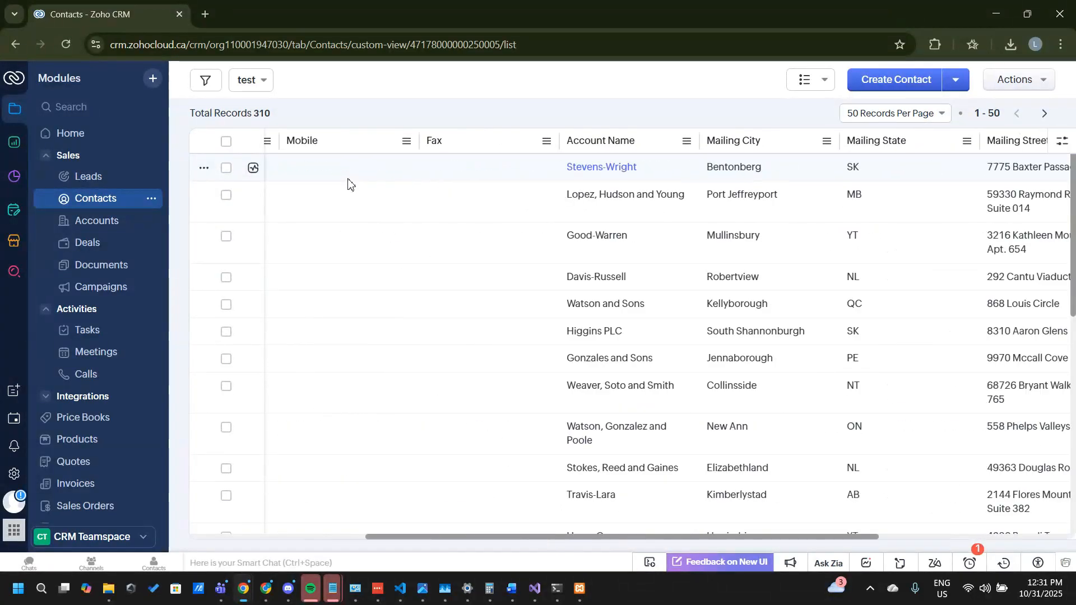
Step: Open the first contact in the list and examine its contact information and linked account
{"action": "left_click", "coordinate": [301, 168]}
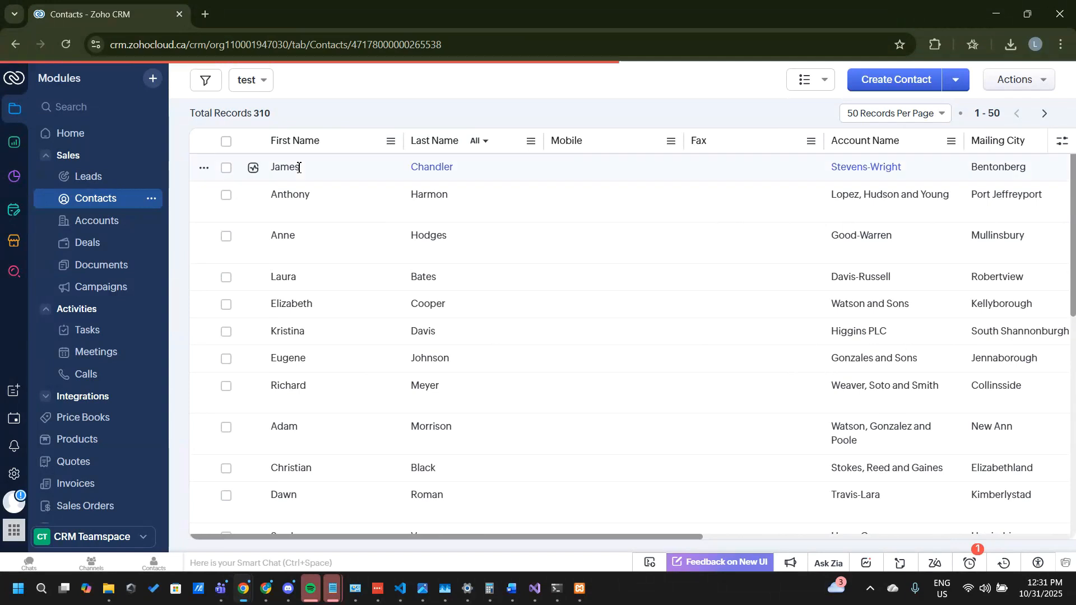
{"action": "scroll", "coordinate": [562, 285], "scroll_direction": "down", "scroll_amount": 2}
{"action": "scroll", "coordinate": [562, 286], "scroll_direction": "down", "scroll_amount": 1}
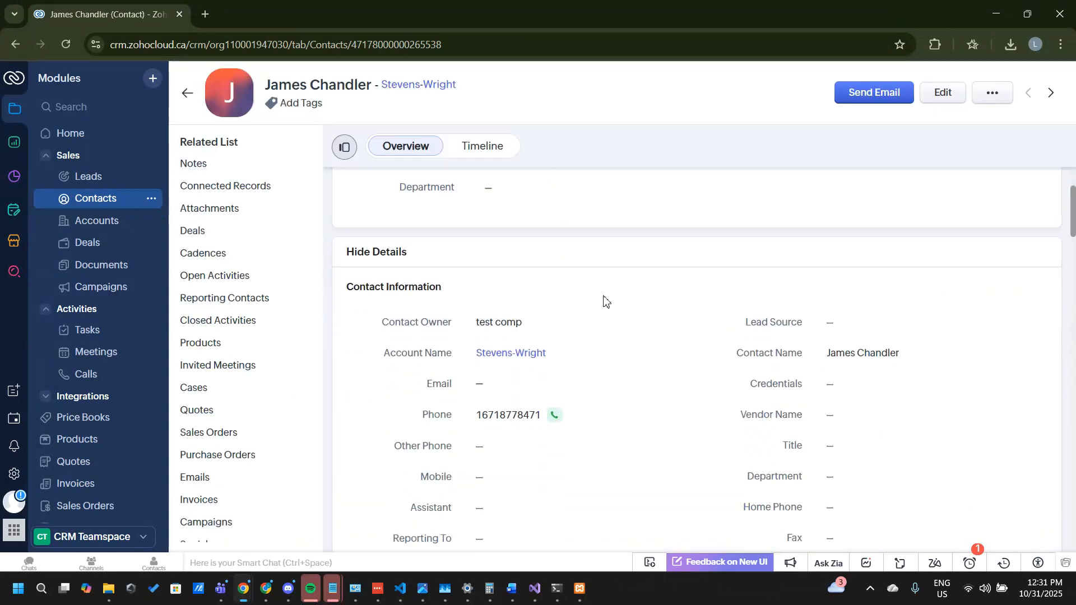
{"action": "mouse_move", "coordinate": [490, 357]}
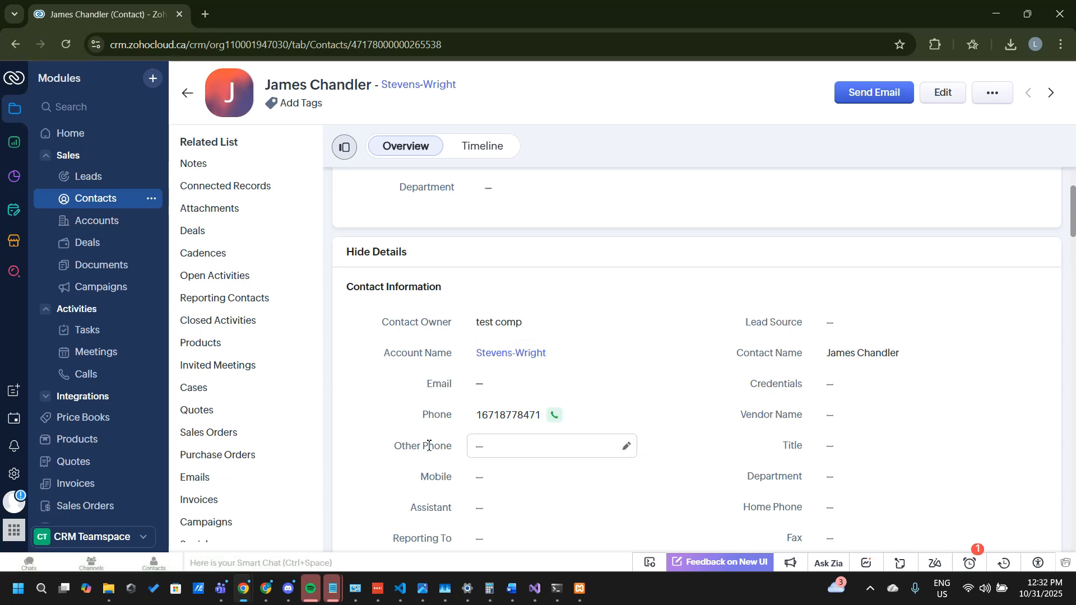
{"action": "scroll", "coordinate": [539, 230], "scroll_direction": "up", "scroll_amount": 2}
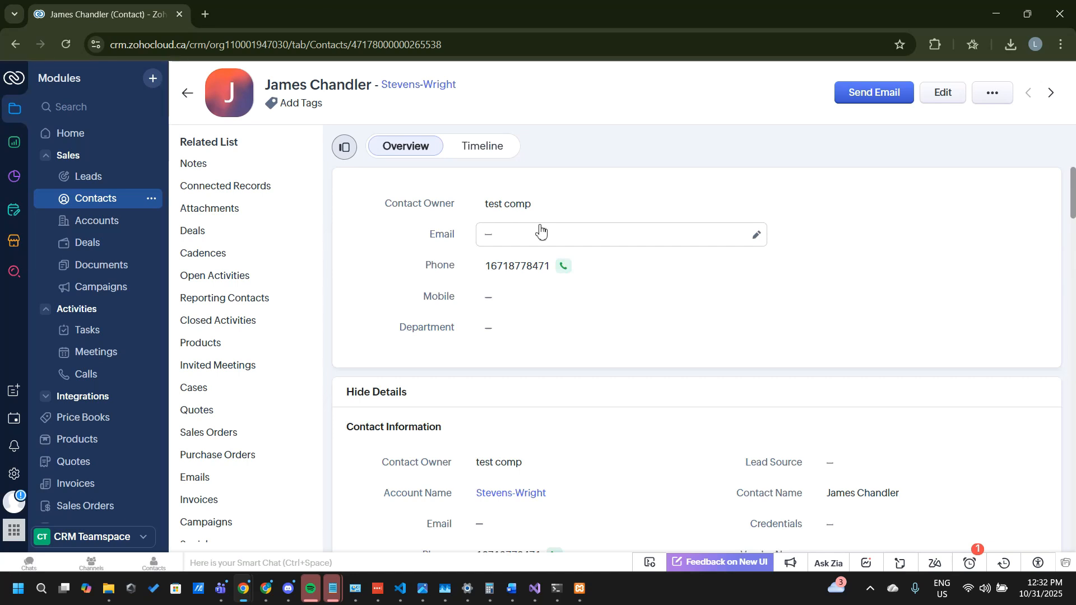
{"action": "mouse_move", "coordinate": [535, 493]}
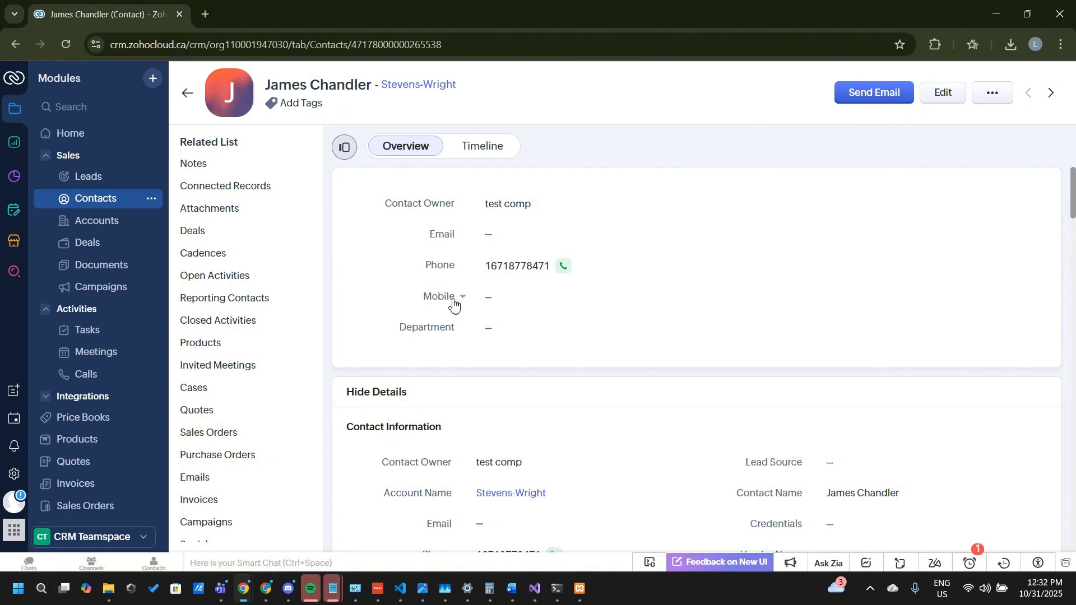
{"action": "scroll", "coordinate": [454, 303], "scroll_direction": "down", "scroll_amount": 3}
{"action": "scroll", "coordinate": [453, 303], "scroll_direction": "up", "scroll_amount": 2}
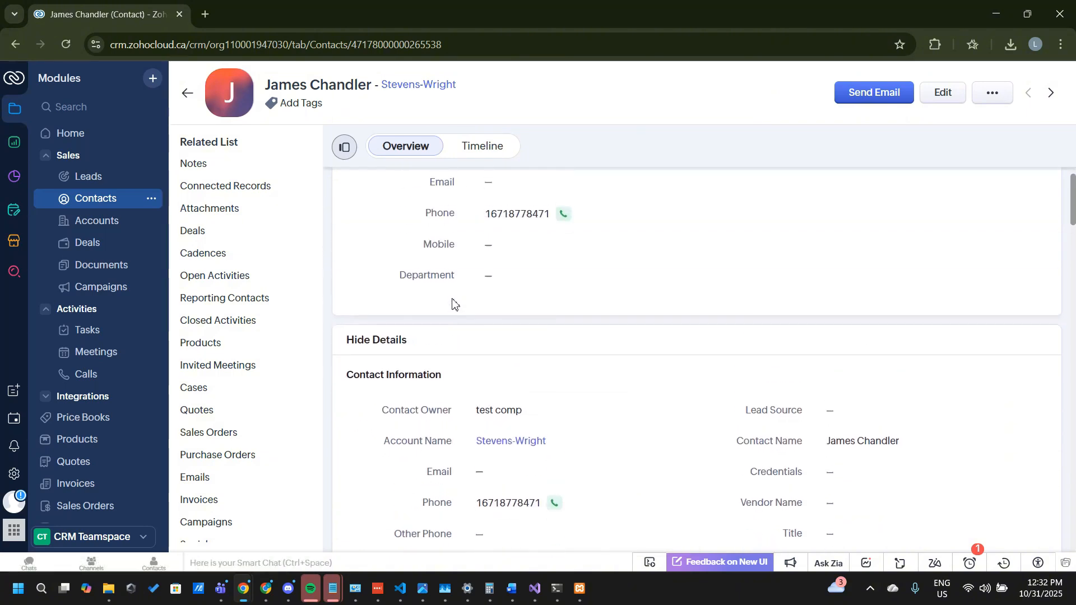
{"action": "mouse_move", "coordinate": [508, 442]}
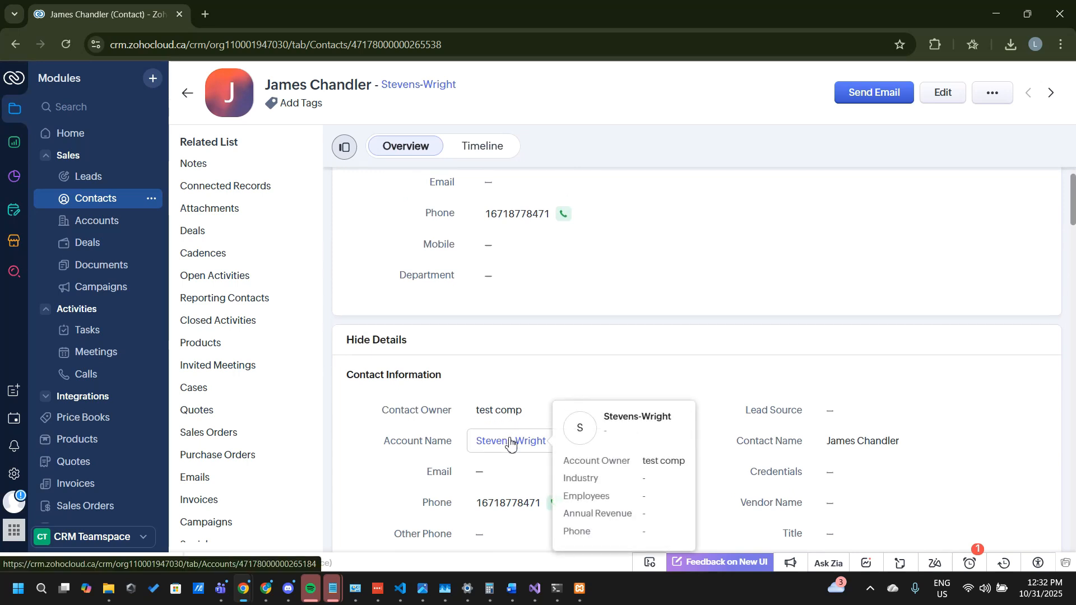
Step: Open the linked Stevens-Wright account and view its associated contact in a separate browser tab
{"action": "left_click", "coordinate": [509, 443]}
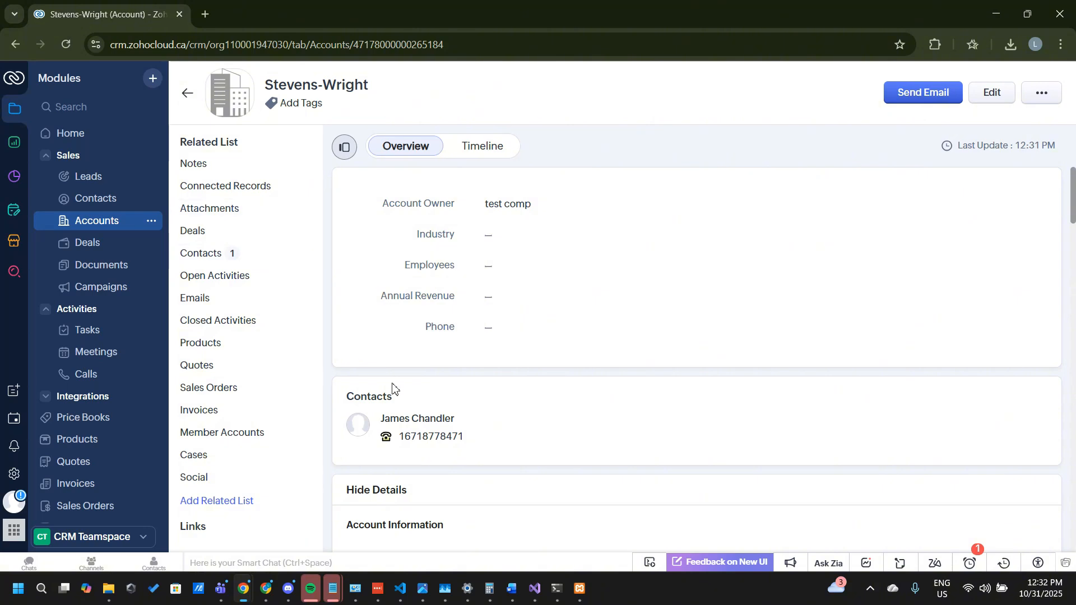
{"action": "middle_click", "coordinate": [430, 419]}
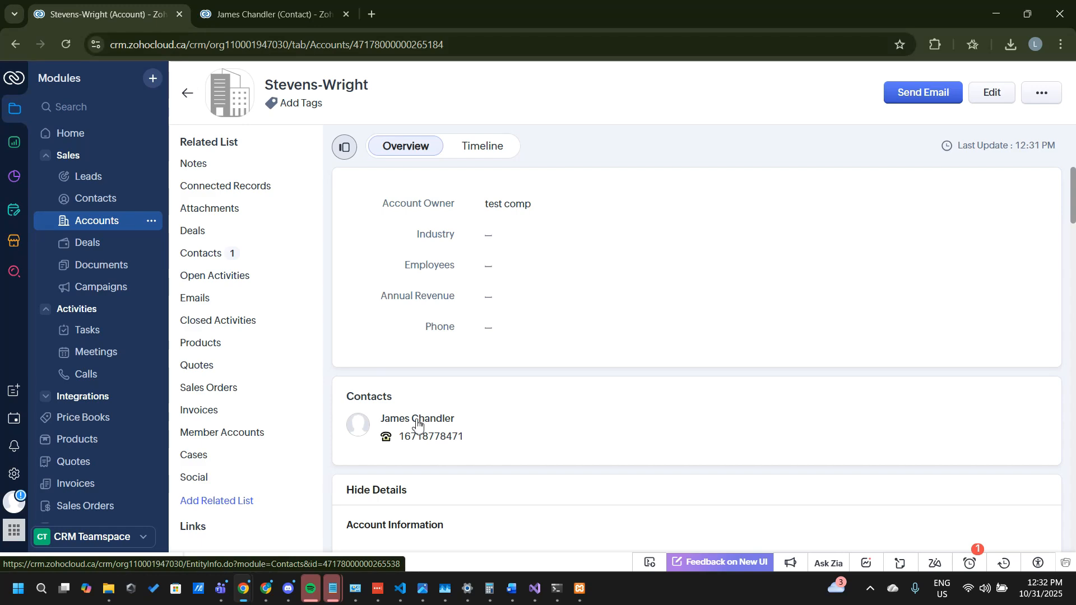
{"action": "left_click", "coordinate": [233, 4]}
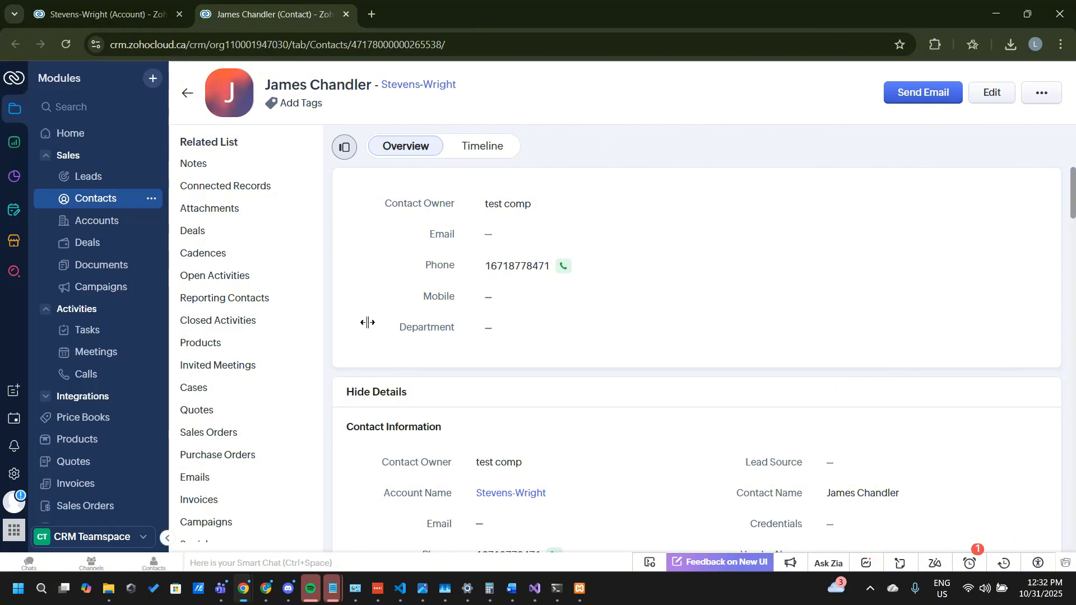
{"action": "left_click", "coordinate": [265, 590]}
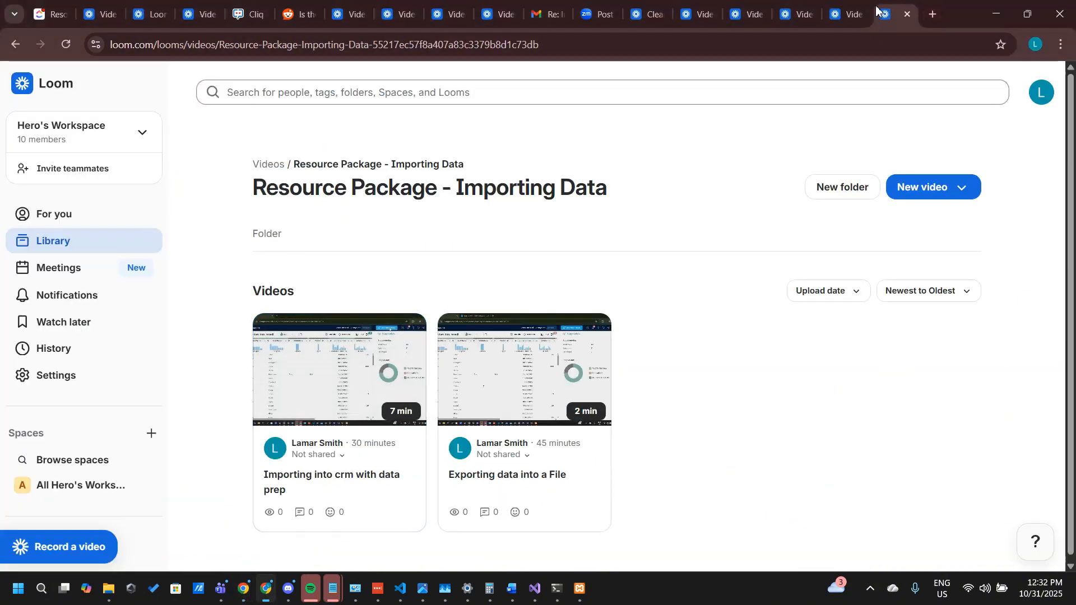
{"action": "left_click", "coordinate": [13, 554]}
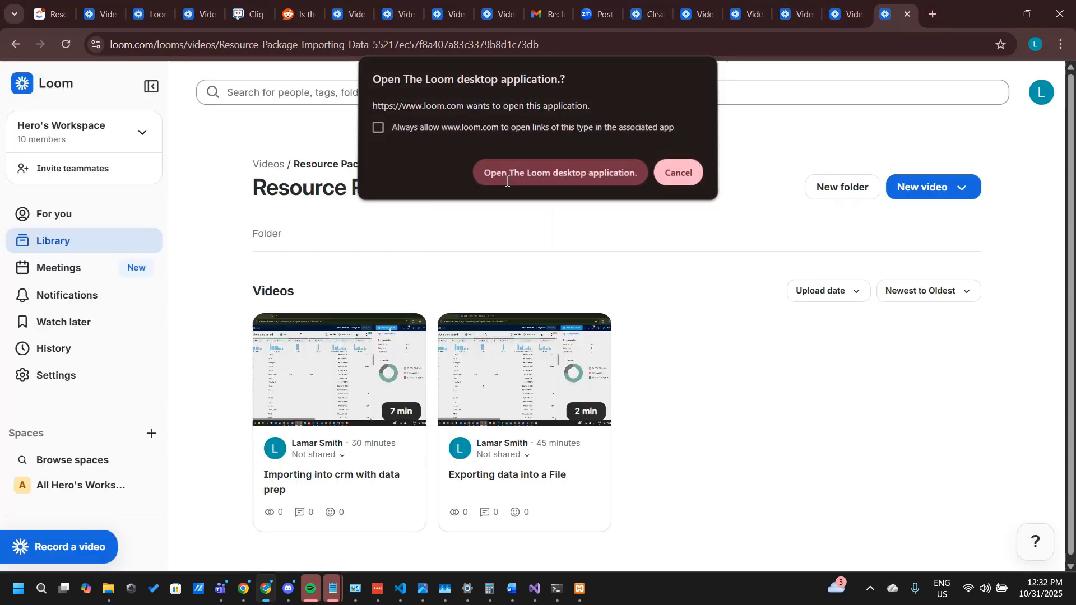
{"action": "left_click", "coordinate": [507, 173]}
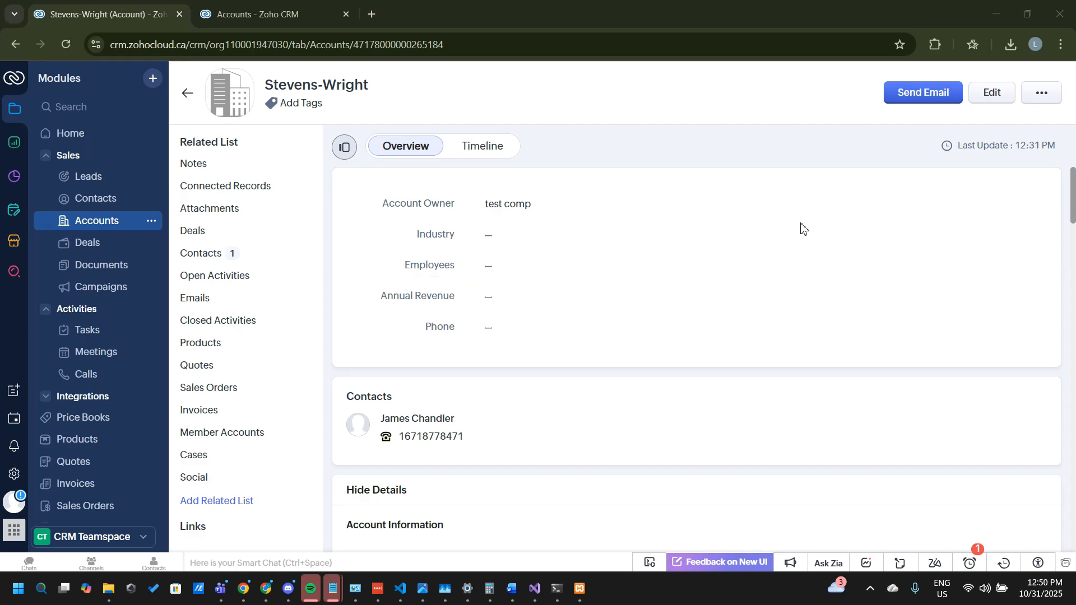
{"action": "left_click", "coordinate": [265, 575]}
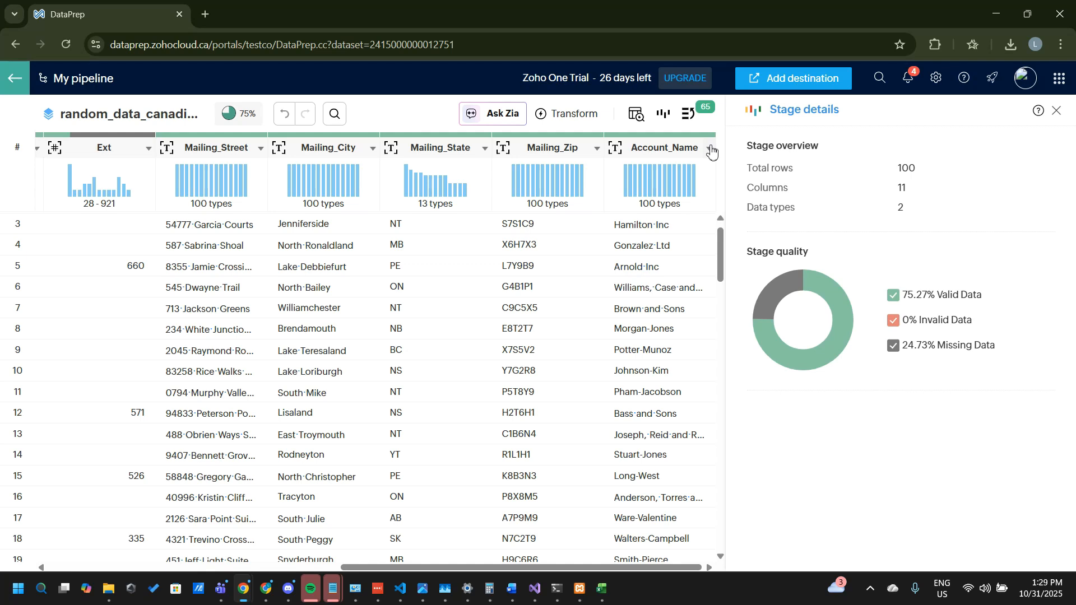
Step: Derive a new dataset from random_data_canadian_comp_1 in Zoho DataPrep, replacing the suggested name with one for the accounts
{"action": "left_click", "coordinate": [567, 116]}
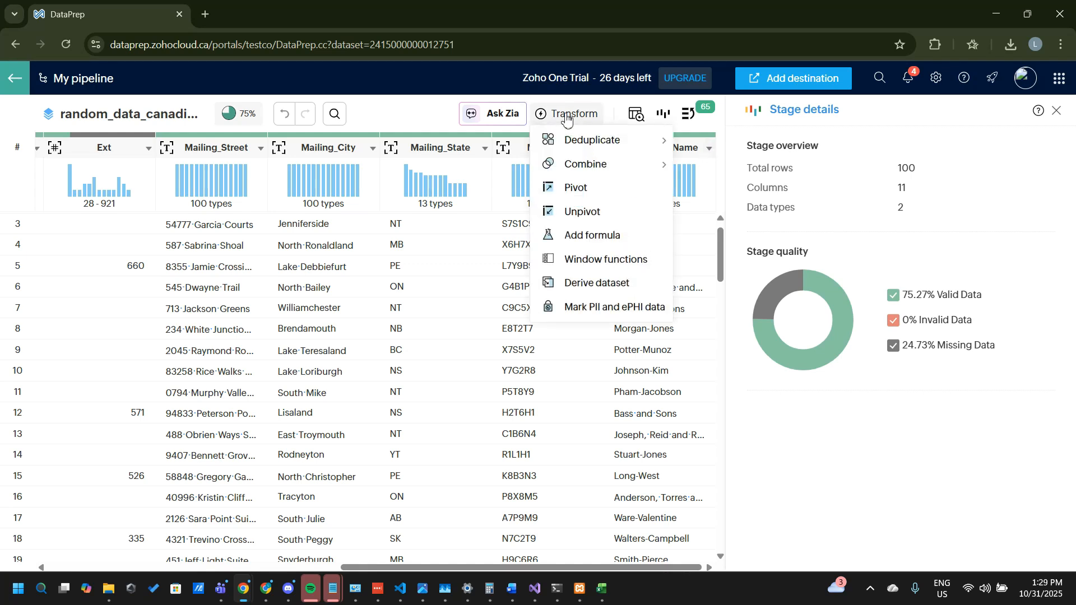
{"action": "left_click", "coordinate": [615, 286]}
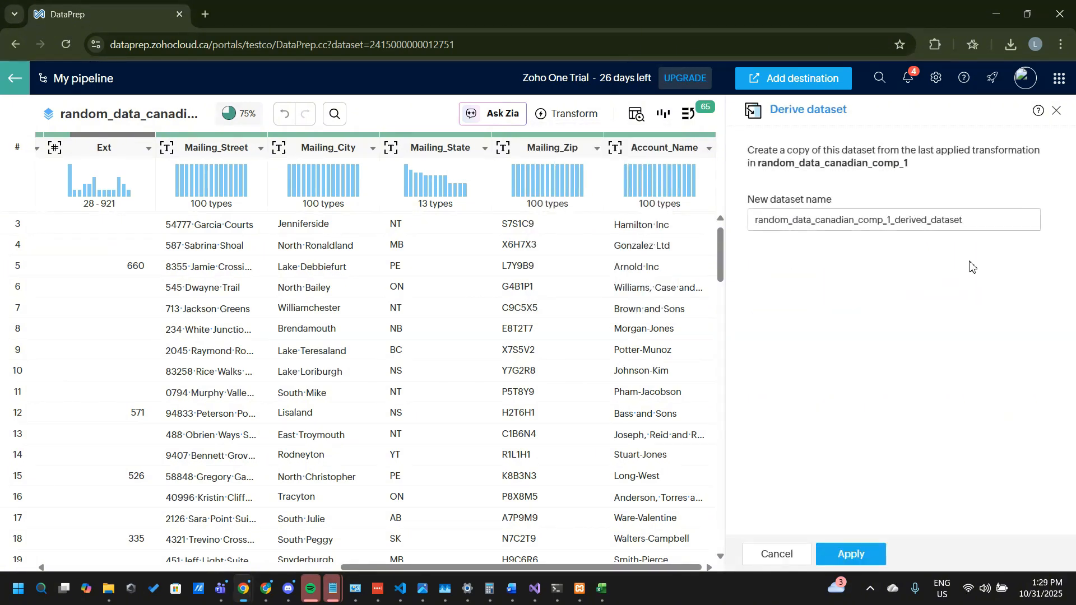
{"action": "left_click", "coordinate": [975, 220]}
{"action": "key", "text": "ctrl+a"}
{"action": "key", "text": "BackSpace"}
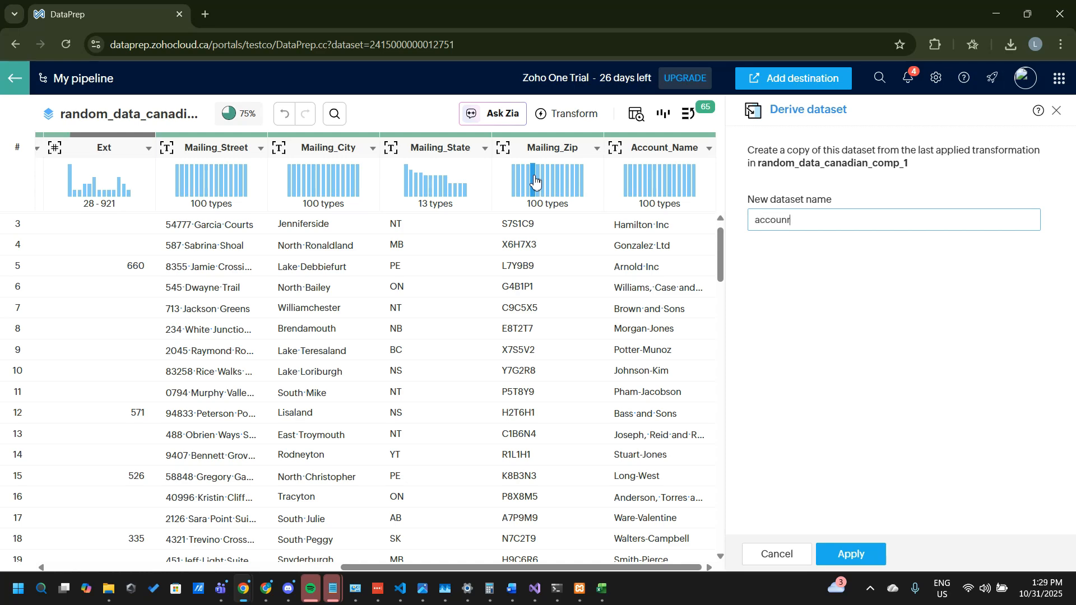
{"action": "key", "text": "Return"}
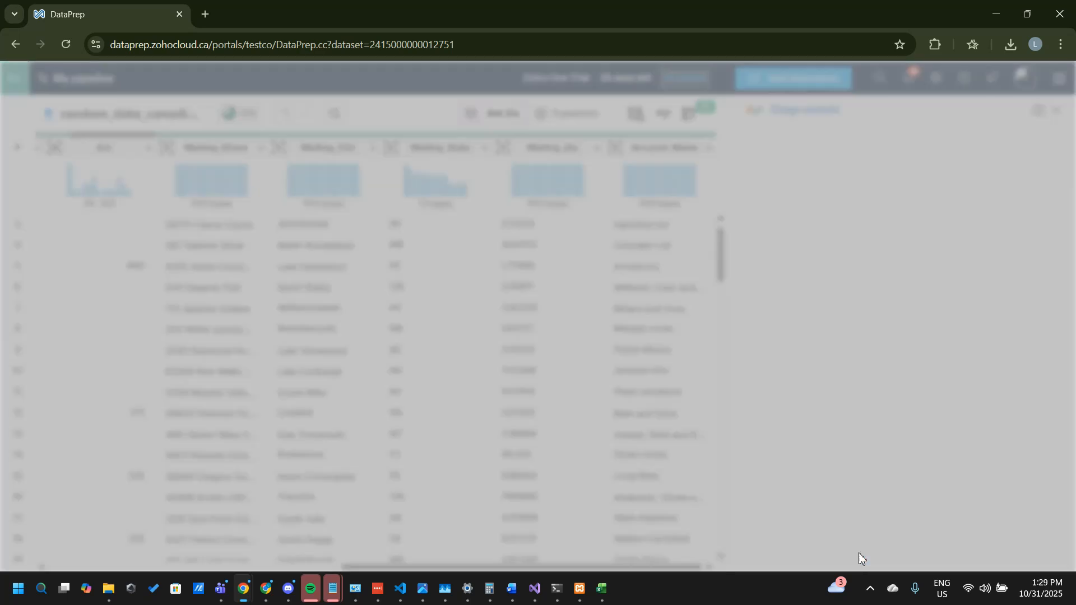
Step: Open the newly derived accounts-1 dataset, look over its columns, and go back to the source dataset
{"action": "left_click", "coordinate": [560, 365]}
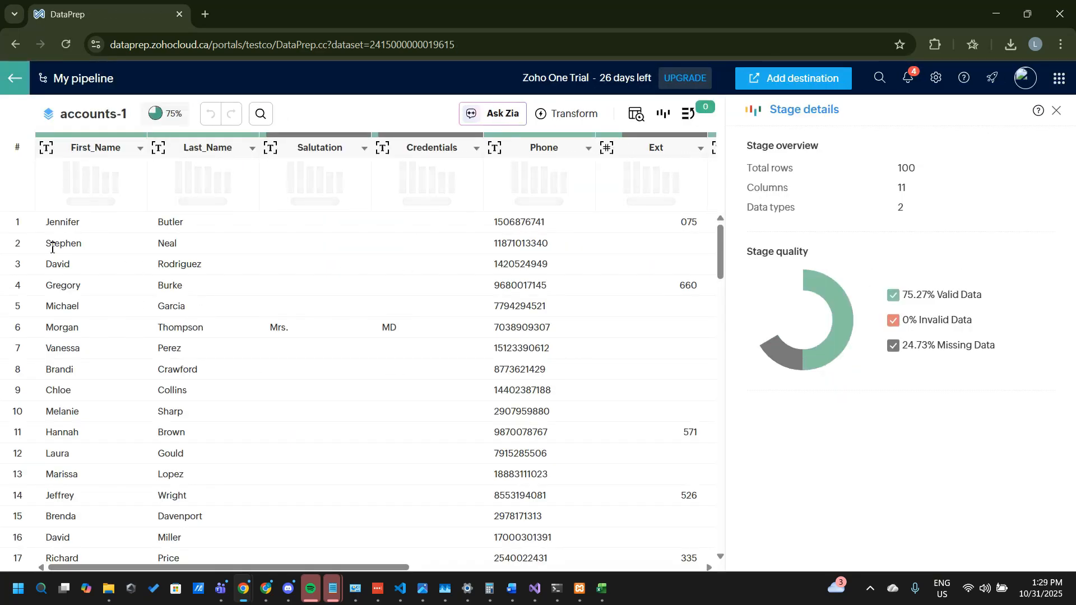
{"action": "scroll", "coordinate": [48, 240], "scroll_direction": "right", "scroll_amount": 5}
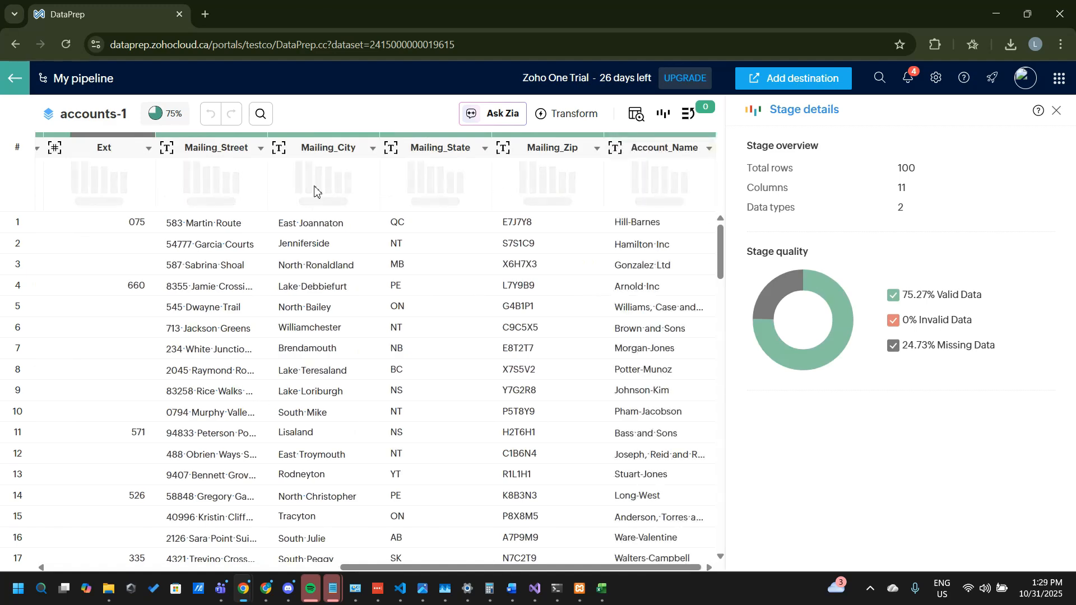
{"action": "key", "text": "alt+Left"}
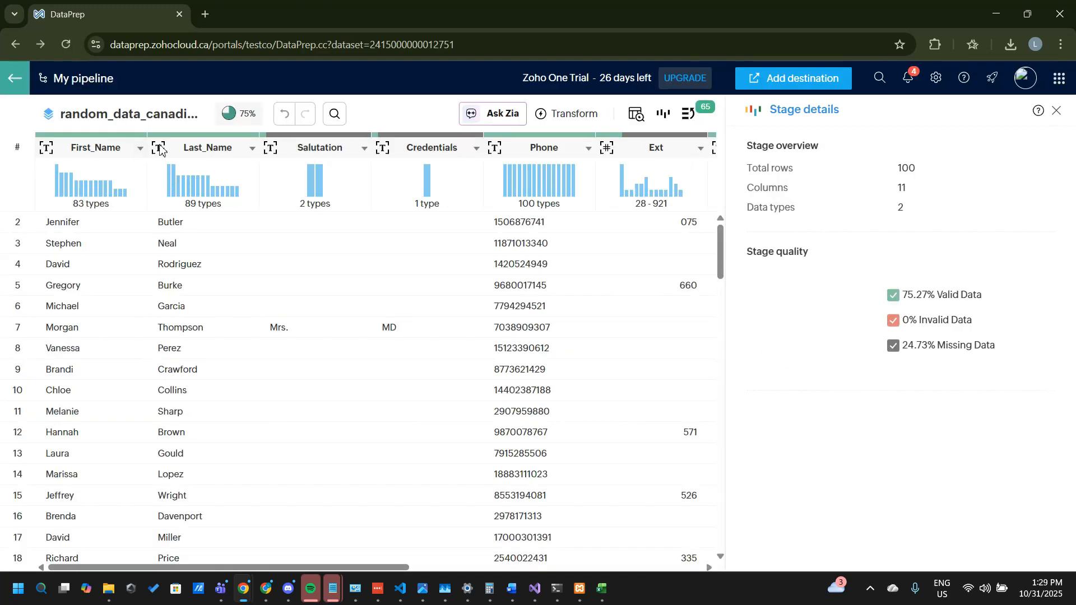
Step: Return to the My pipeline canvas and open the accounts-1 dataset for editing
{"action": "left_click", "coordinate": [11, 83]}
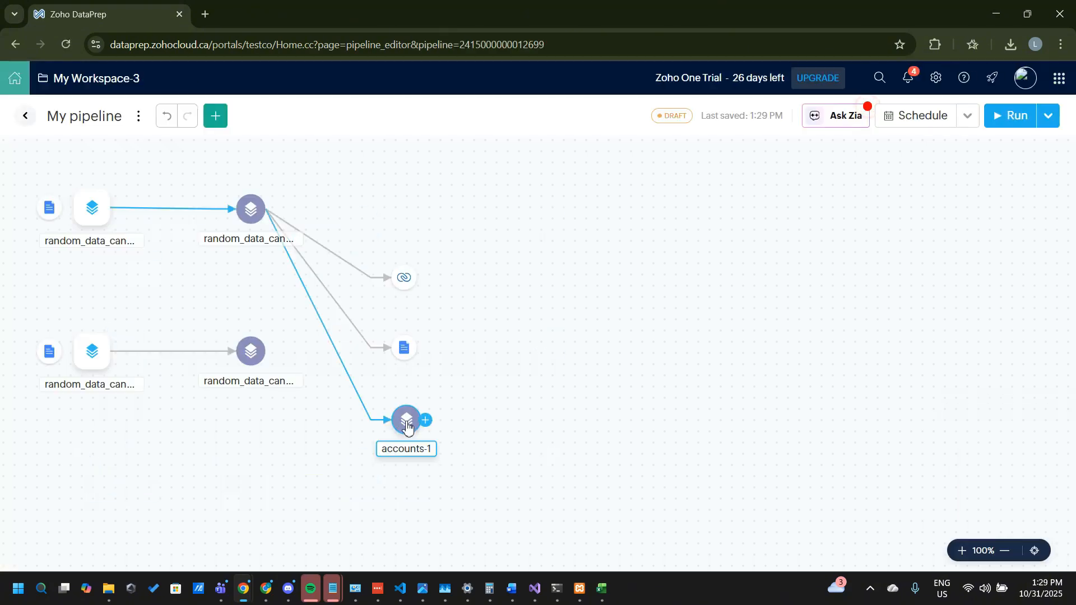
{"action": "right_click", "coordinate": [407, 428]}
{"action": "left_click", "coordinate": [465, 298]}
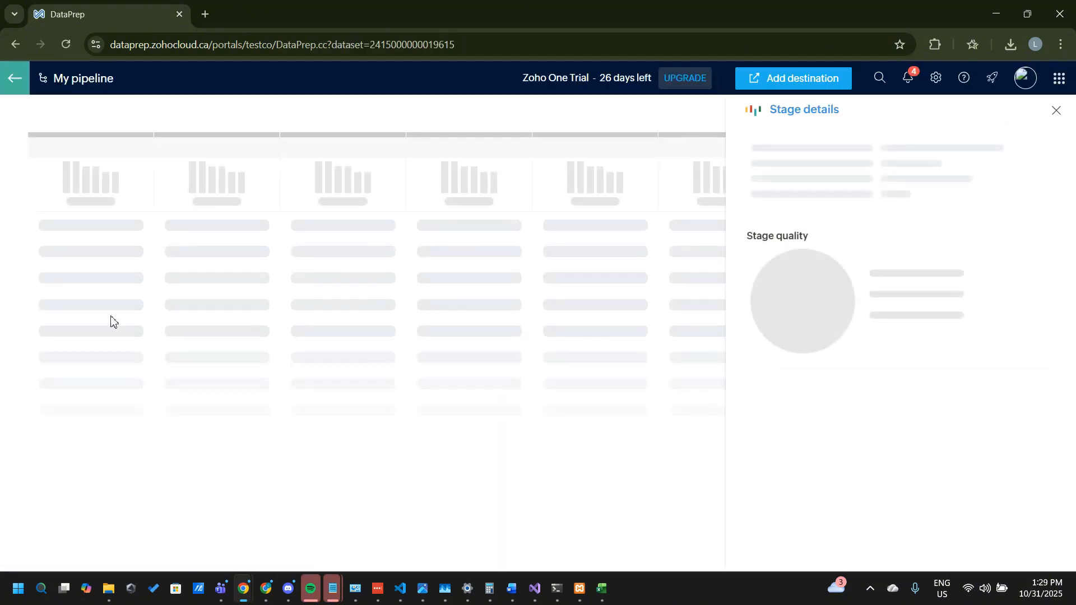
Step: Set up a column deletion in accounts-1 covering First_Name, Last_Name, Credentials, Ext and Mailing_City
{"action": "left_click", "coordinate": [140, 148]}
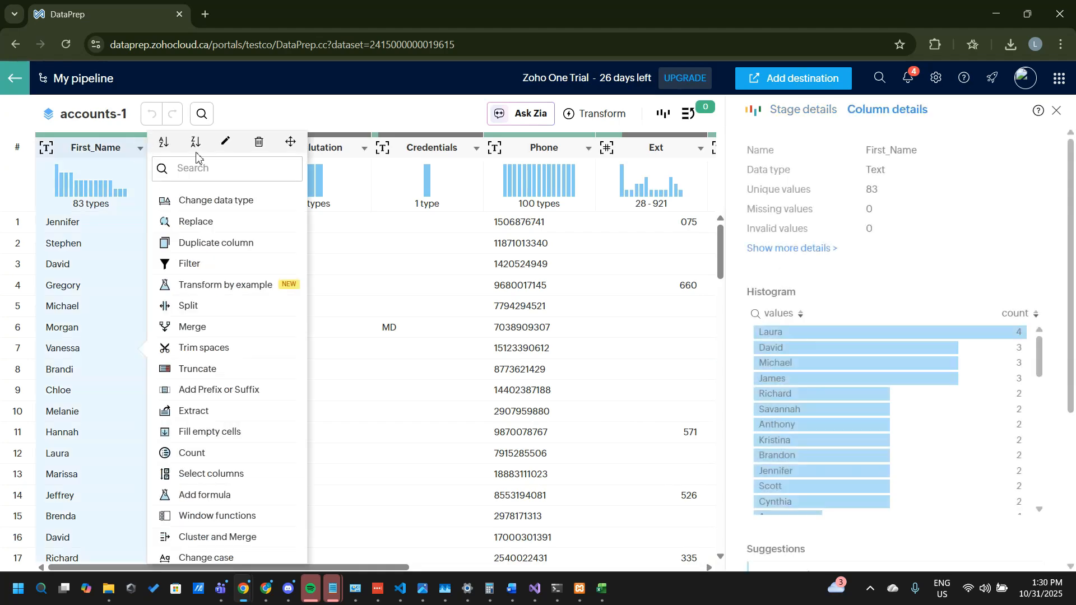
{"action": "left_click", "coordinate": [260, 140]}
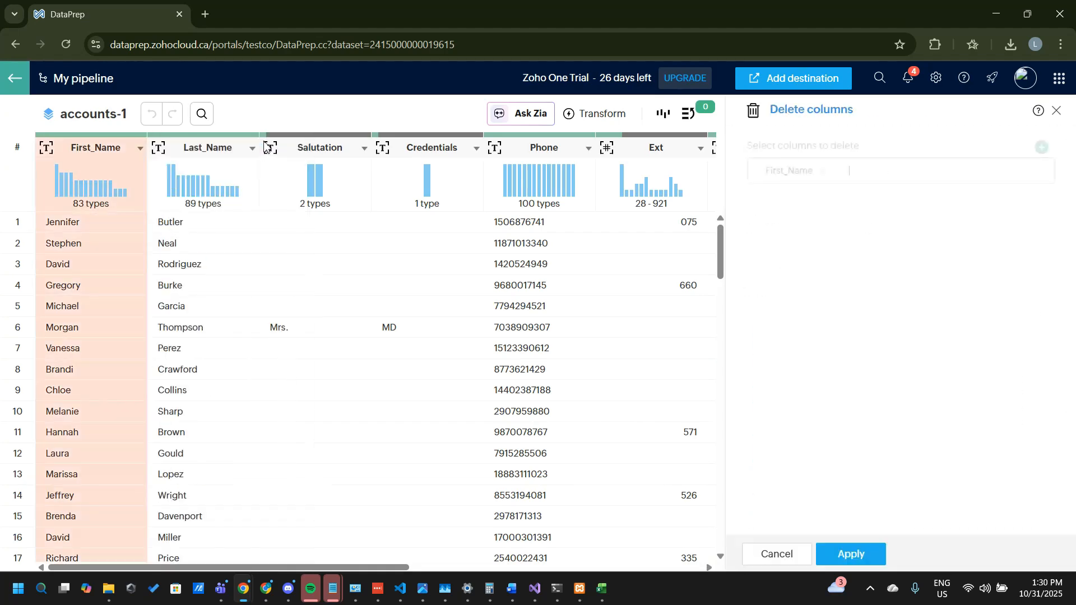
{"action": "left_click", "coordinate": [877, 172]}
{"action": "left_click", "coordinate": [829, 218]}
{"action": "left_click", "coordinate": [814, 242]}
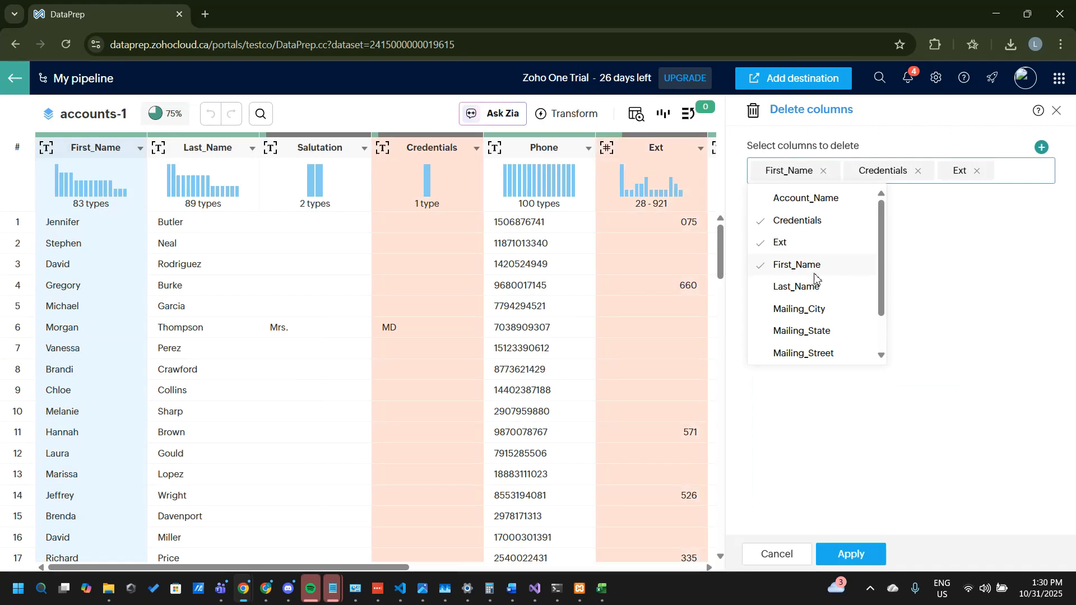
{"action": "left_click", "coordinate": [812, 265]}
{"action": "left_click", "coordinate": [813, 287]}
{"action": "left_click", "coordinate": [805, 272]}
{"action": "left_click", "coordinate": [797, 333]}
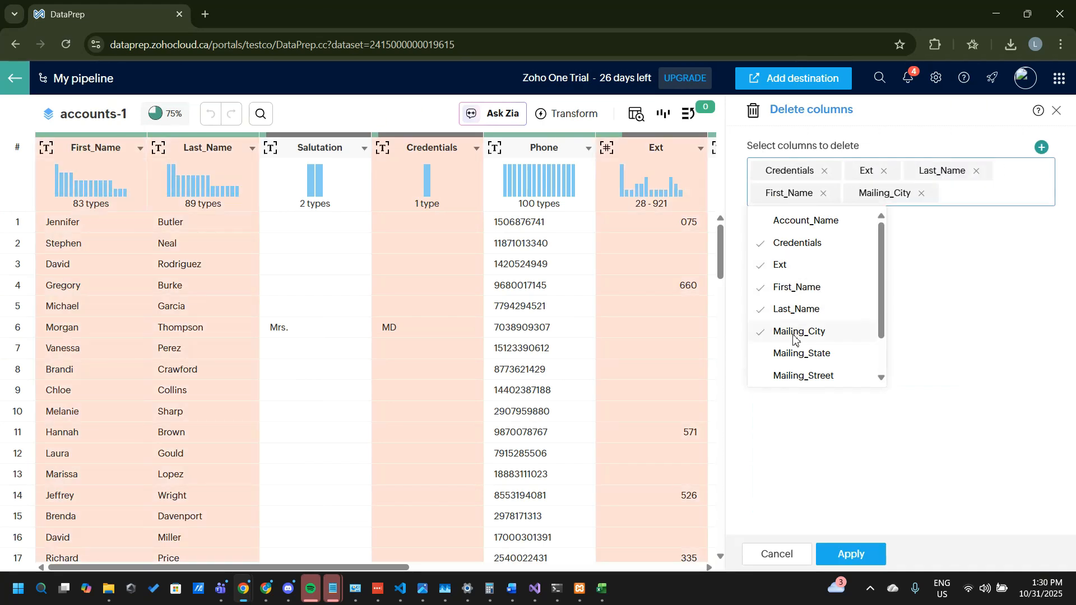
Step: Add Mailing_State, Mailing_Street, Mailing_Zip, Phone and Salutation to the columns to delete and apply the deletion
{"action": "scroll", "coordinate": [797, 337], "scroll_direction": "down", "scroll_amount": 2}
{"action": "left_click", "coordinate": [795, 287]}
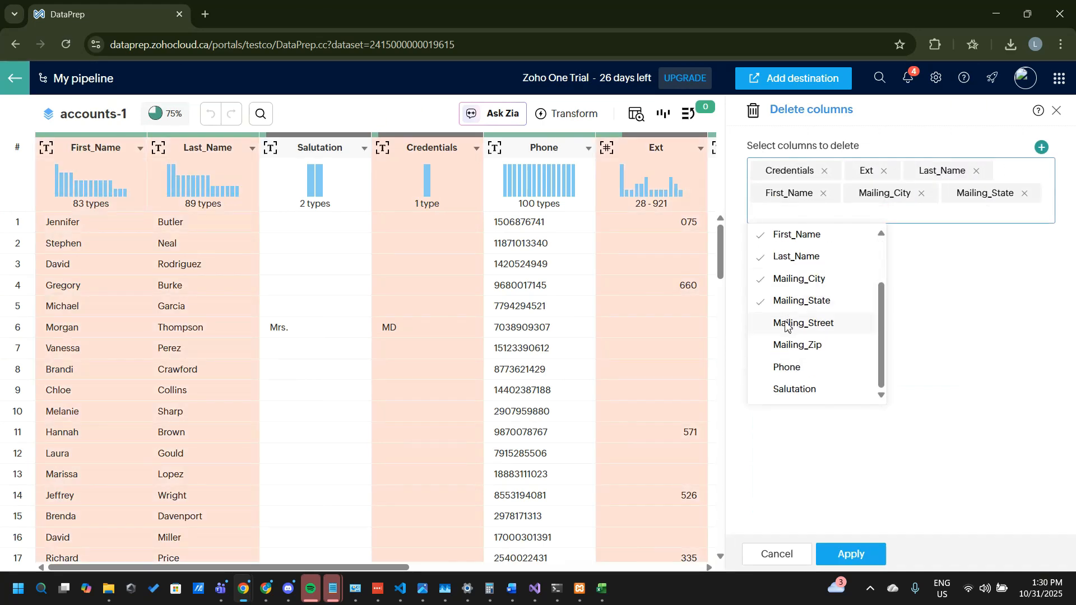
{"action": "left_click", "coordinate": [790, 311]}
{"action": "left_click", "coordinate": [786, 352]}
{"action": "left_click", "coordinate": [782, 379]}
{"action": "left_click", "coordinate": [795, 399]}
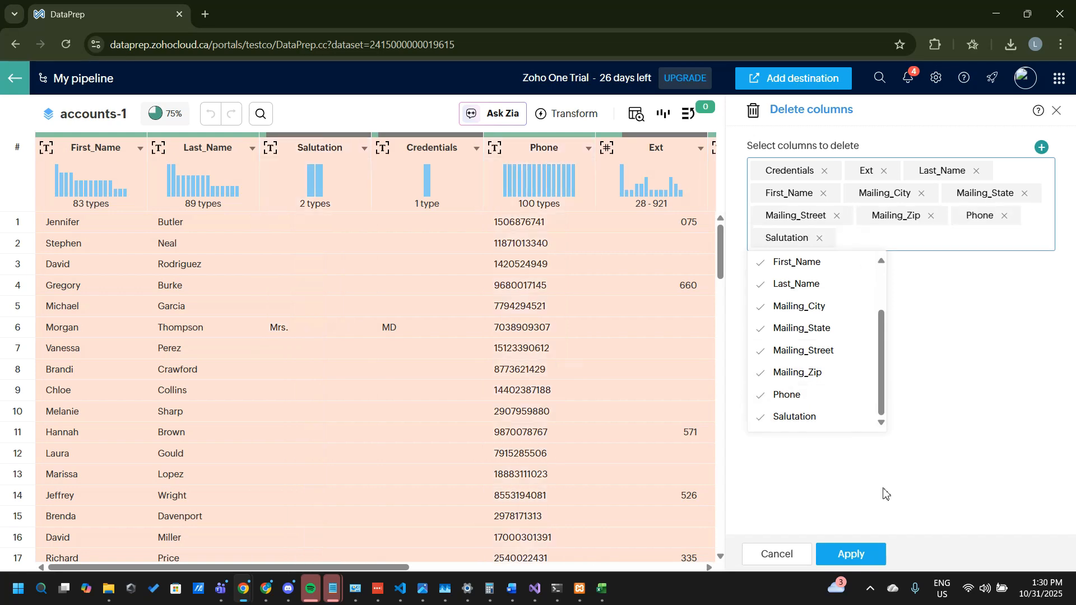
{"action": "left_click", "coordinate": [851, 553]}
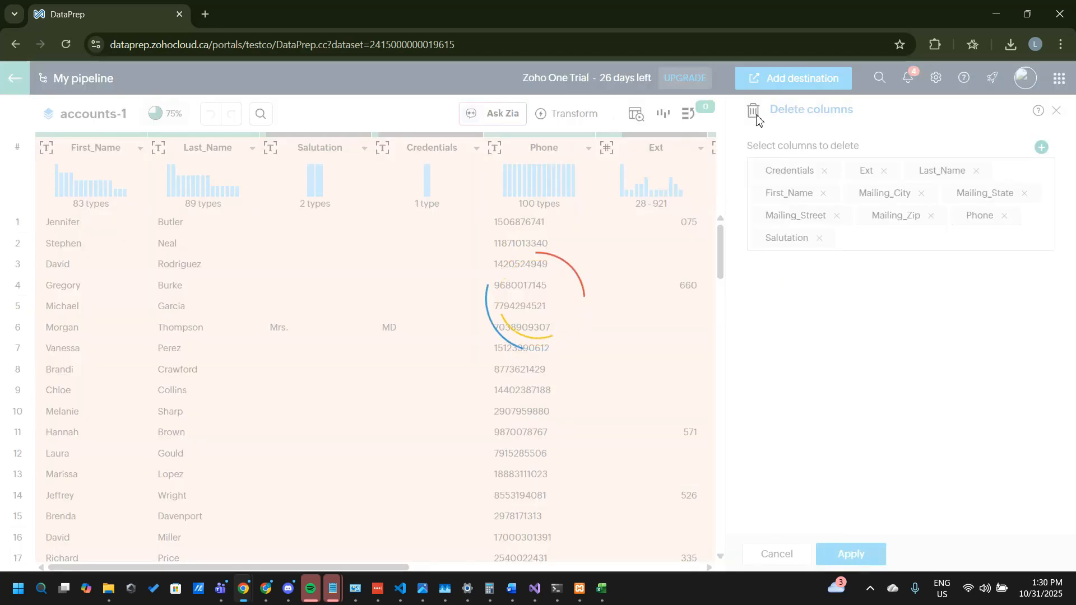
Step: Add Zoho CRM as the export destination for accounts-1 and choose the Accounts module
{"action": "left_click", "coordinate": [835, 78]}
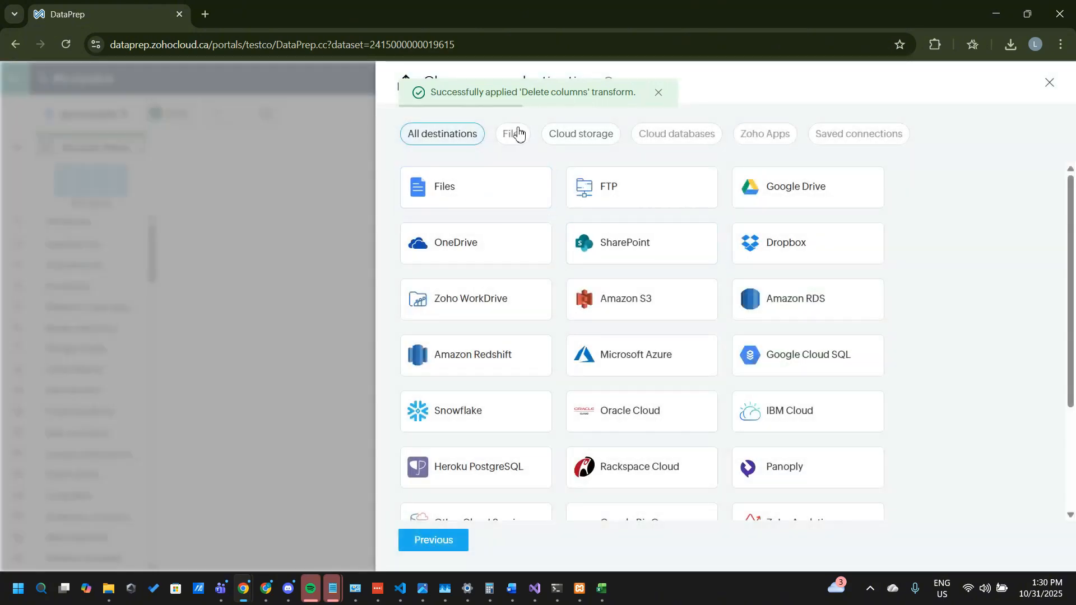
{"action": "scroll", "coordinate": [449, 294], "scroll_direction": "down", "scroll_amount": 3}
{"action": "left_click", "coordinate": [471, 427]}
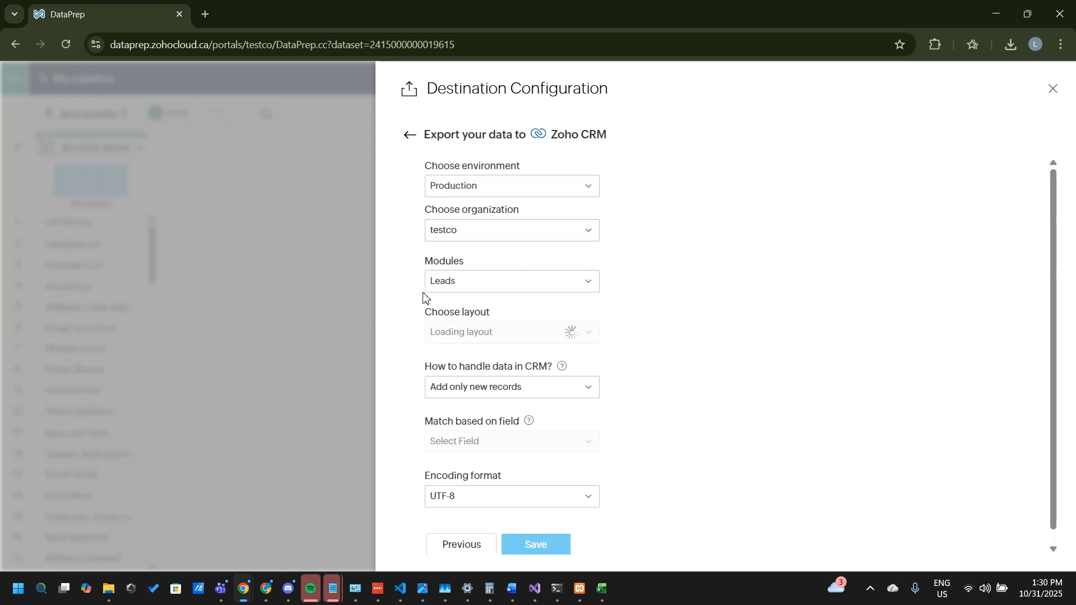
{"action": "left_click", "coordinate": [450, 284]}
{"action": "left_click", "coordinate": [470, 384]}
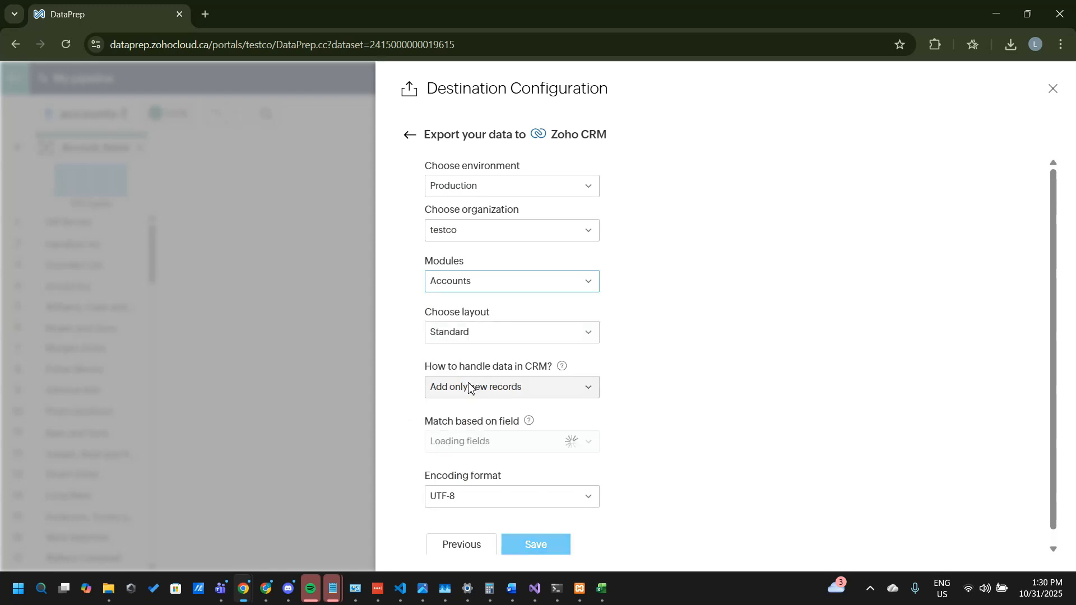
Step: Set the CRM data handling to Both add and update records and save the destination configuration
{"action": "left_click", "coordinate": [541, 386]}
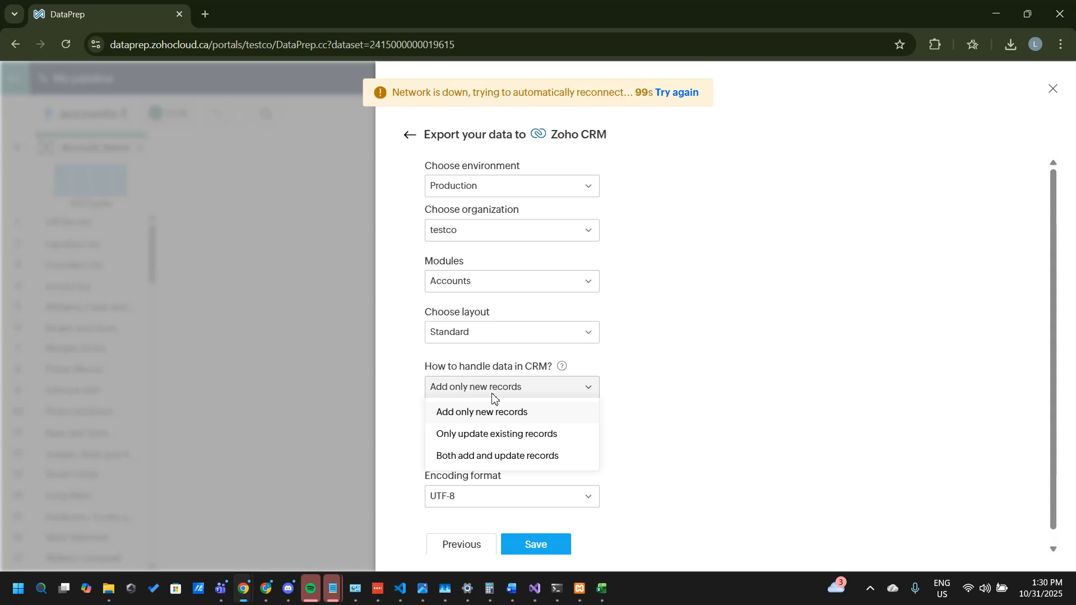
{"action": "left_click", "coordinate": [519, 458]}
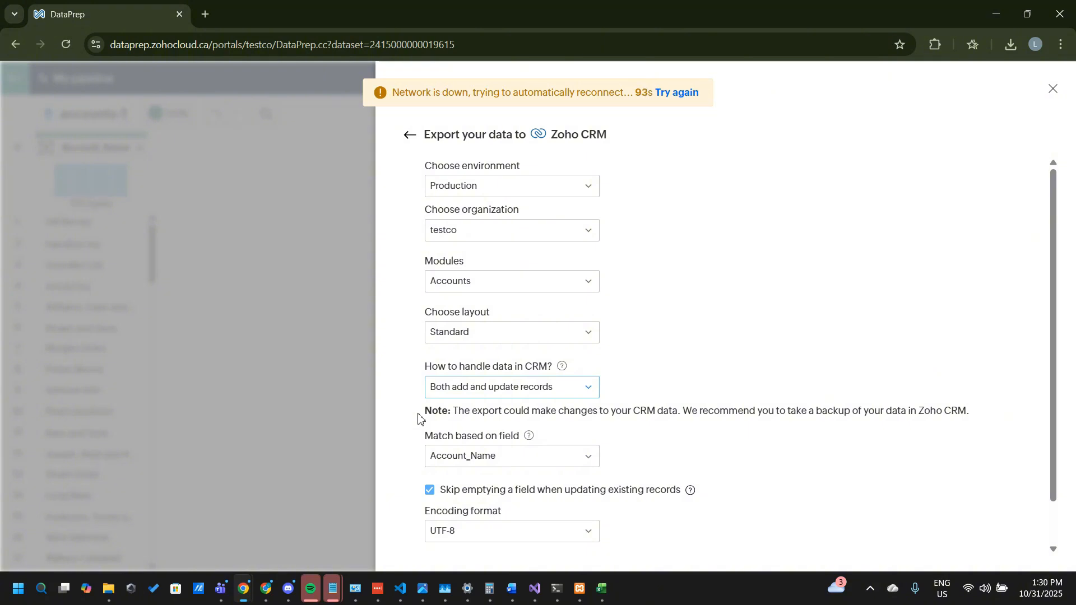
{"action": "scroll", "coordinate": [685, 398], "scroll_direction": "down", "scroll_amount": 1}
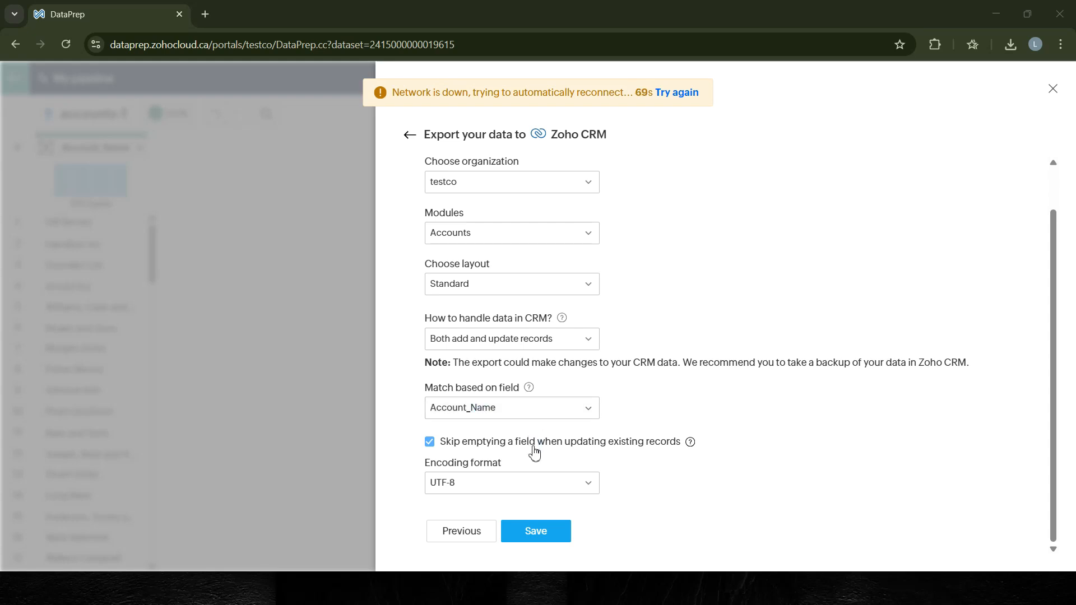
{"action": "left_click", "coordinate": [552, 542]}
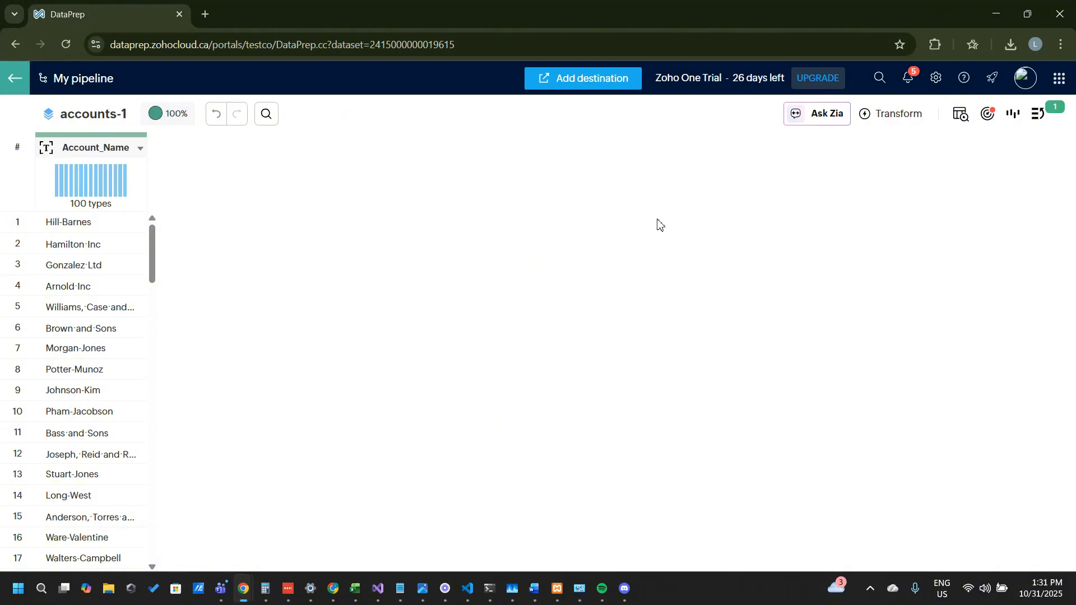
Step: Show the Zoho CRM Accounts target and match the Account_Name column to its target field, fixing the data type mismatch
{"action": "left_click", "coordinate": [991, 116]}
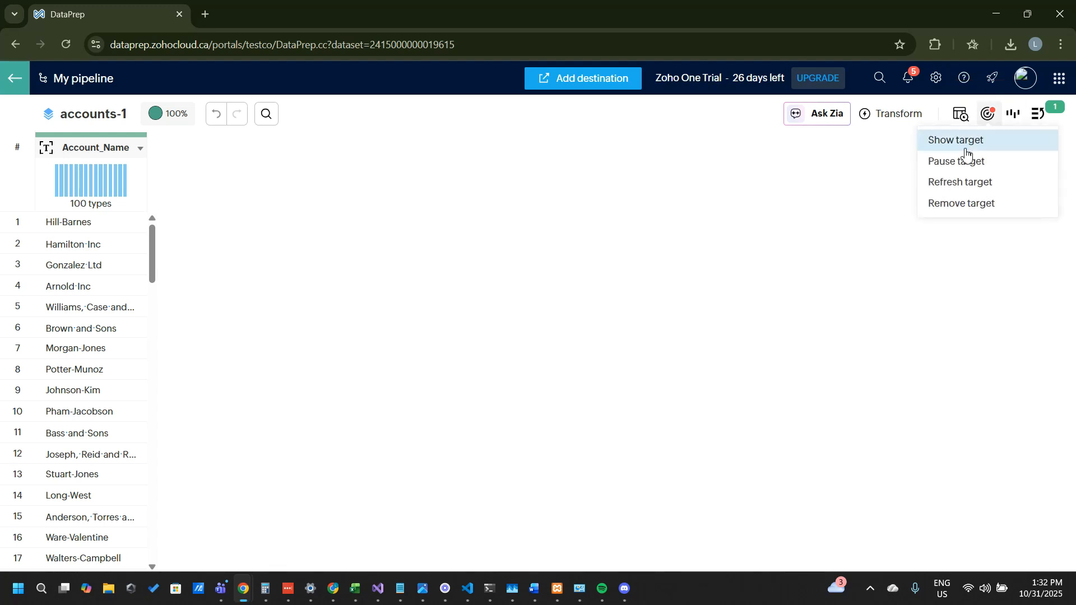
{"action": "left_click", "coordinate": [952, 143]}
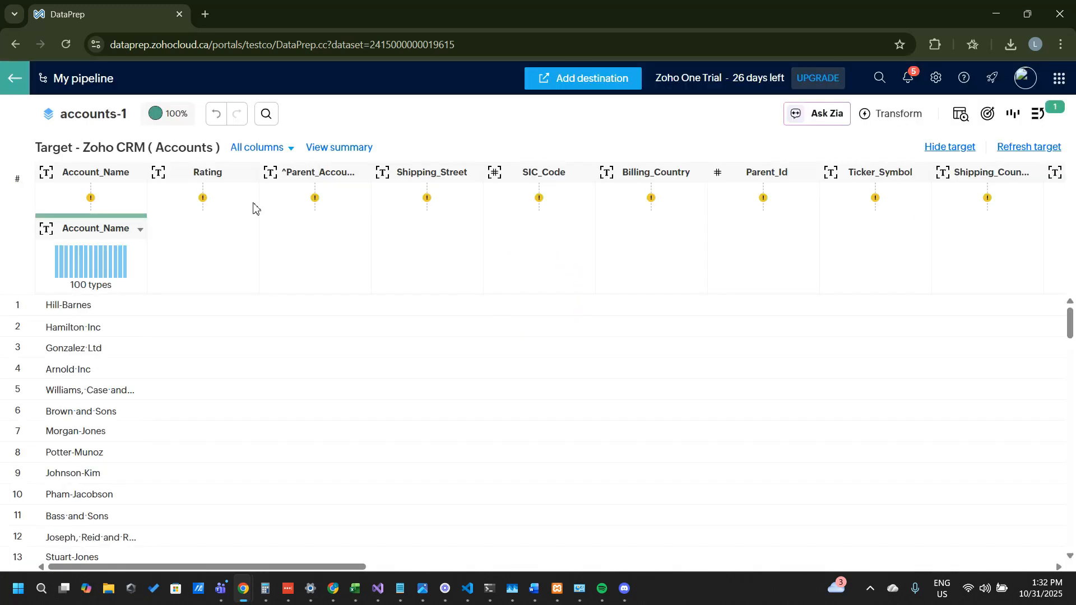
{"action": "left_click", "coordinate": [81, 174]}
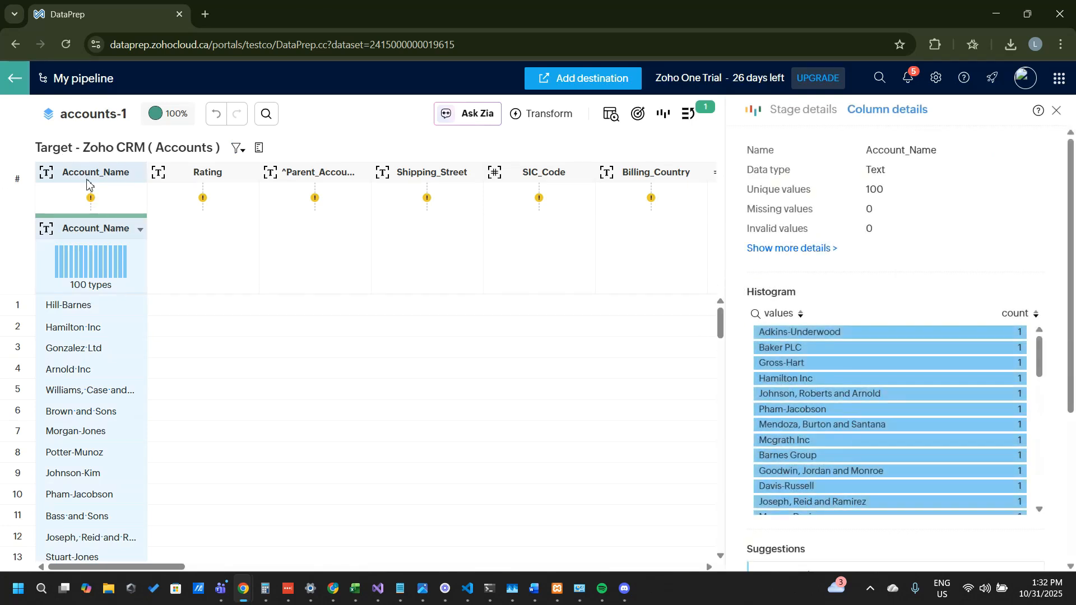
{"action": "left_click", "coordinate": [91, 199]}
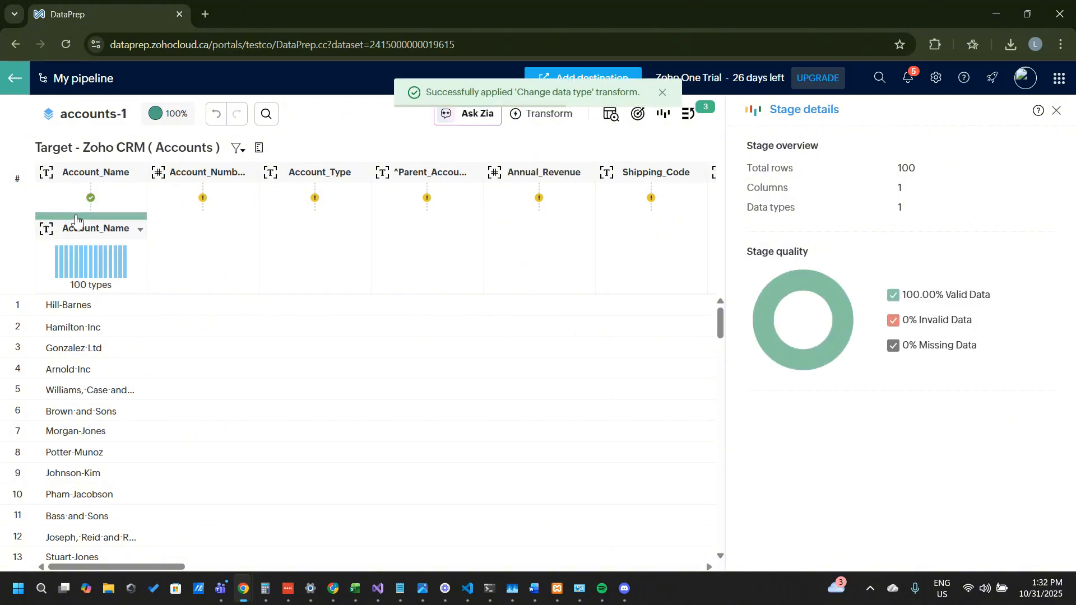
{"action": "left_click", "coordinate": [1056, 111]}
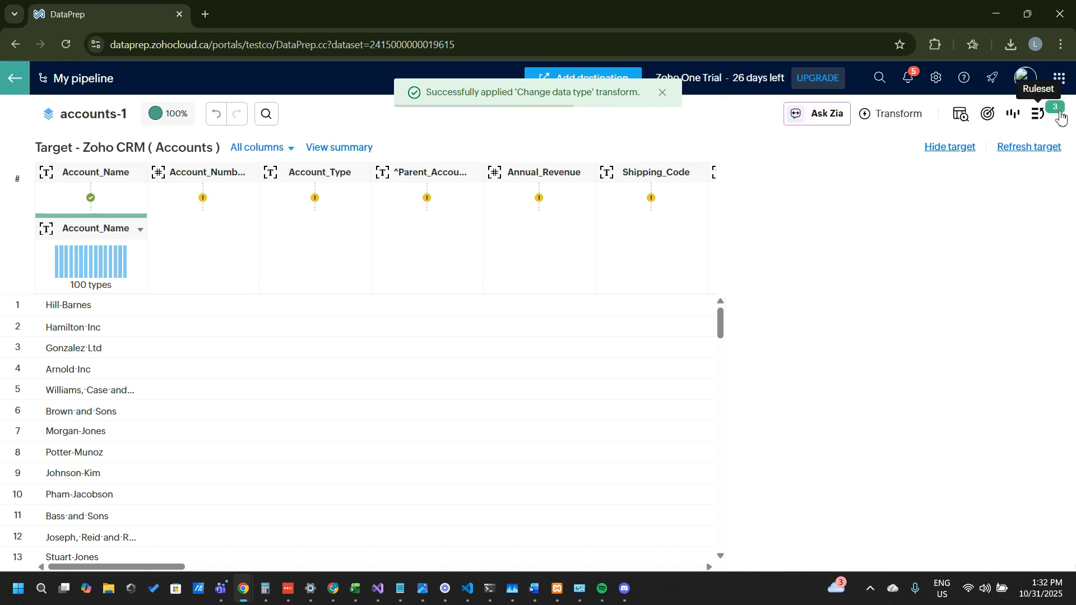
{"action": "left_click", "coordinate": [877, 119]}
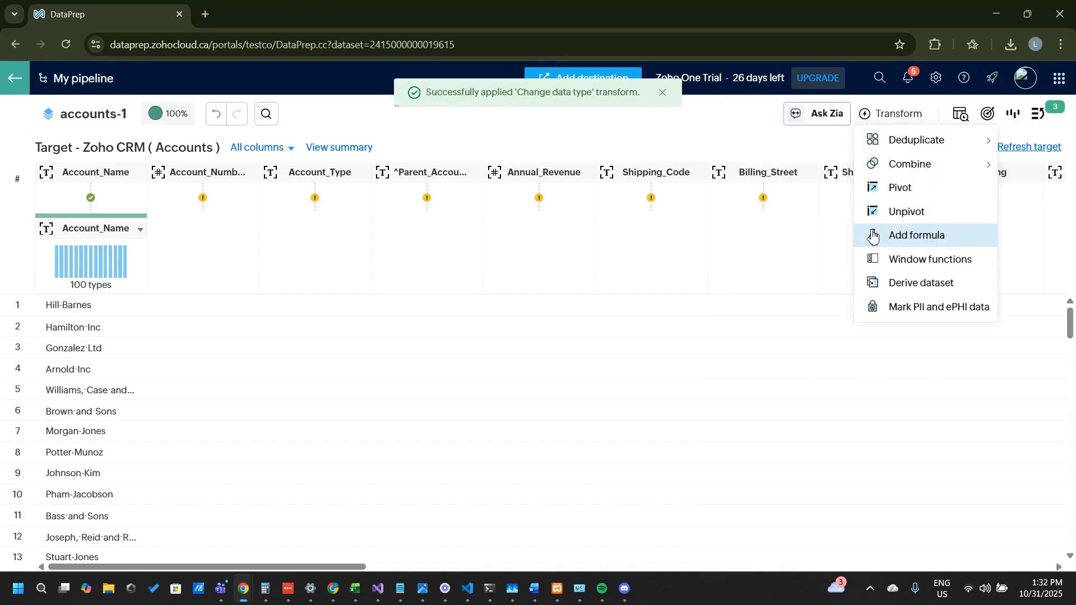
{"action": "left_click", "coordinate": [748, 138]}
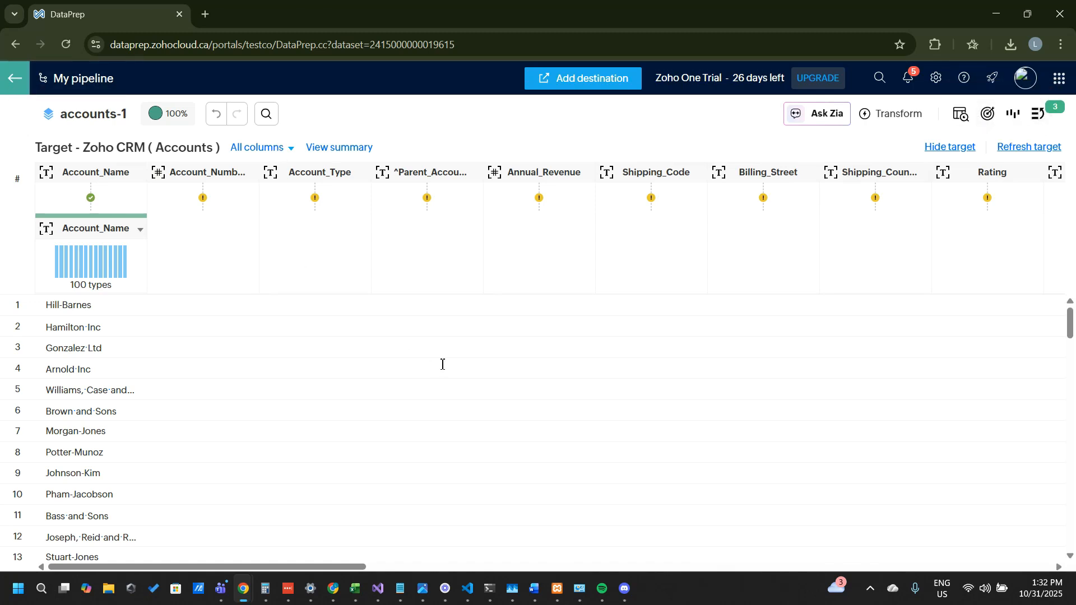
Step: Return to the pipeline canvas and start a manual run from the Zoho CRM destination of accounts-1
{"action": "left_click", "coordinate": [15, 80]}
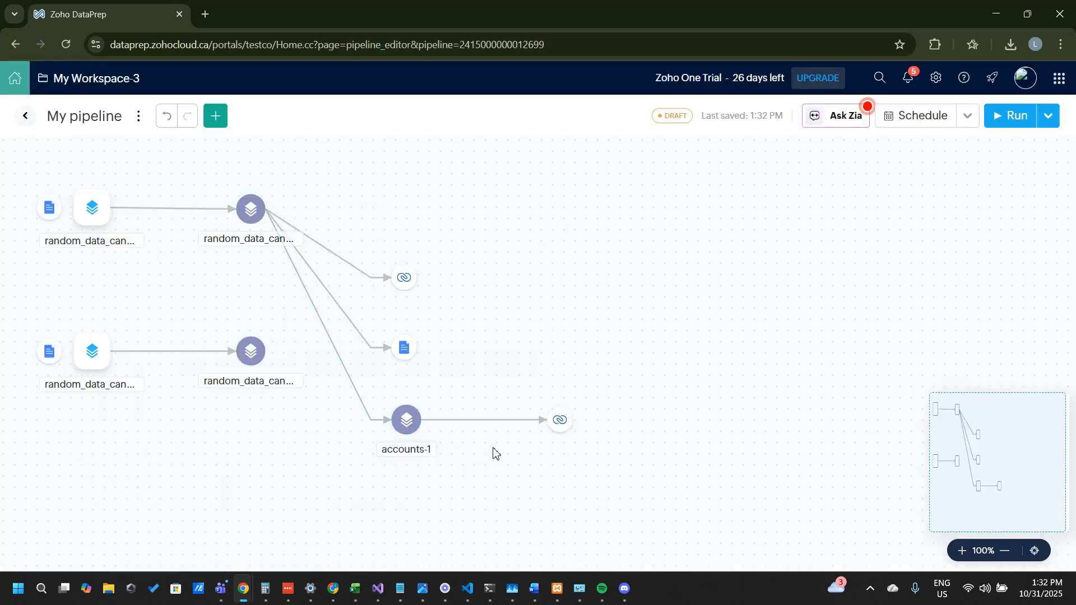
{"action": "left_click", "coordinate": [555, 427]}
{"action": "left_click", "coordinate": [620, 498]}
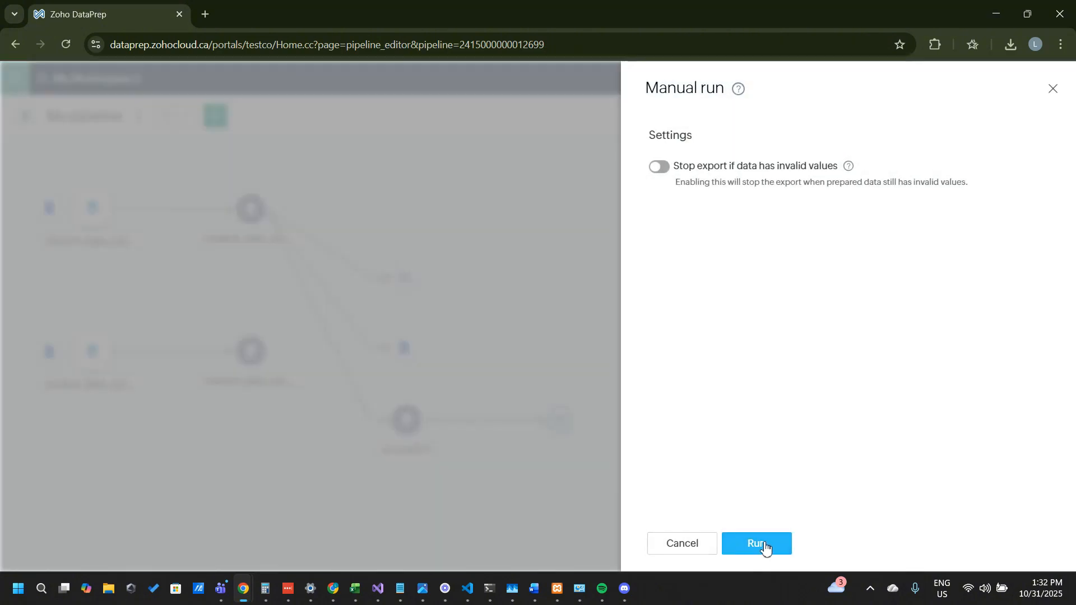
{"action": "left_click", "coordinate": [764, 543]}
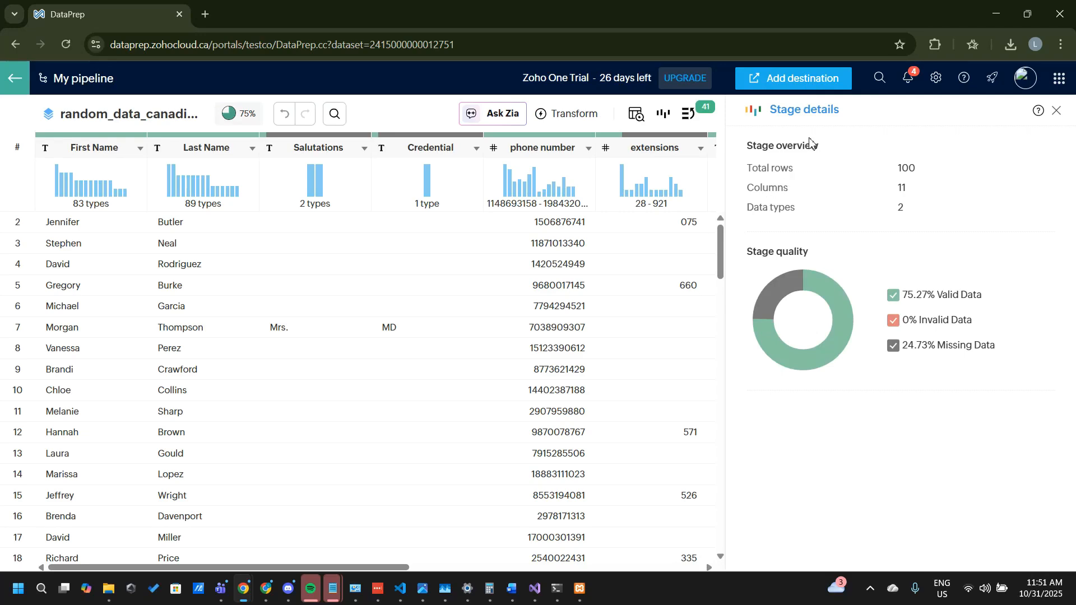
Step: Add Zoho CRM as an export destination for the cleaned contact dataset and choose the Contacts module
{"action": "left_click", "coordinate": [791, 75]}
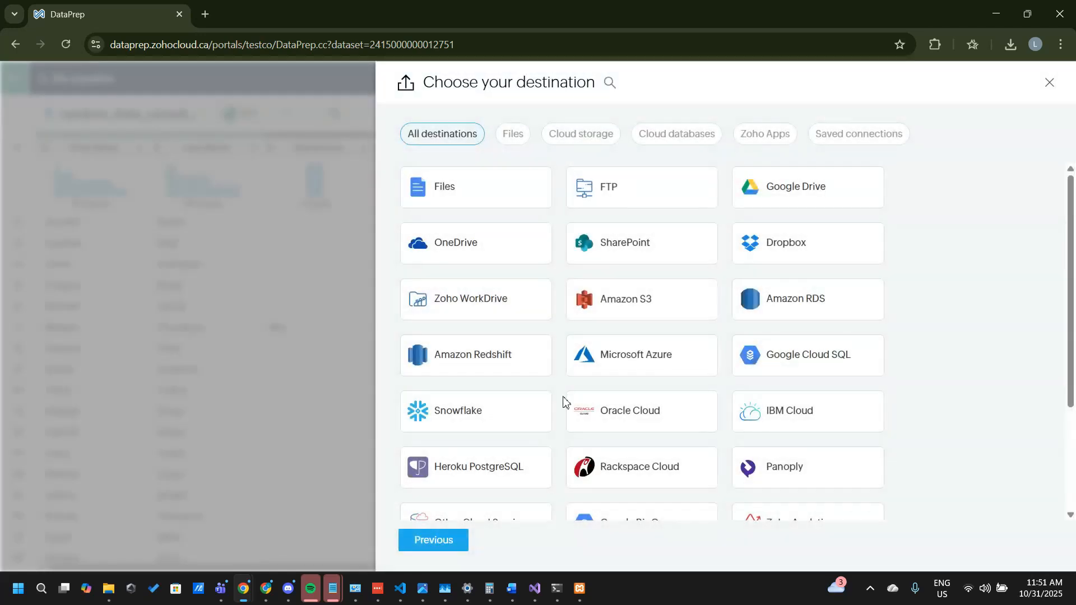
{"action": "scroll", "coordinate": [564, 401], "scroll_direction": "down", "scroll_amount": 3}
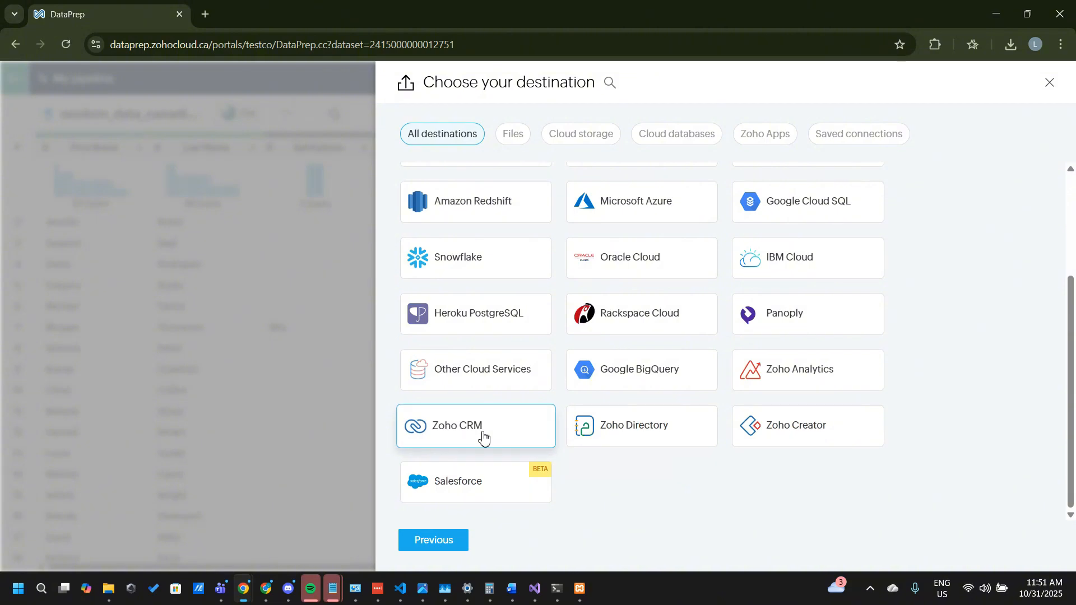
{"action": "left_click", "coordinate": [482, 431]}
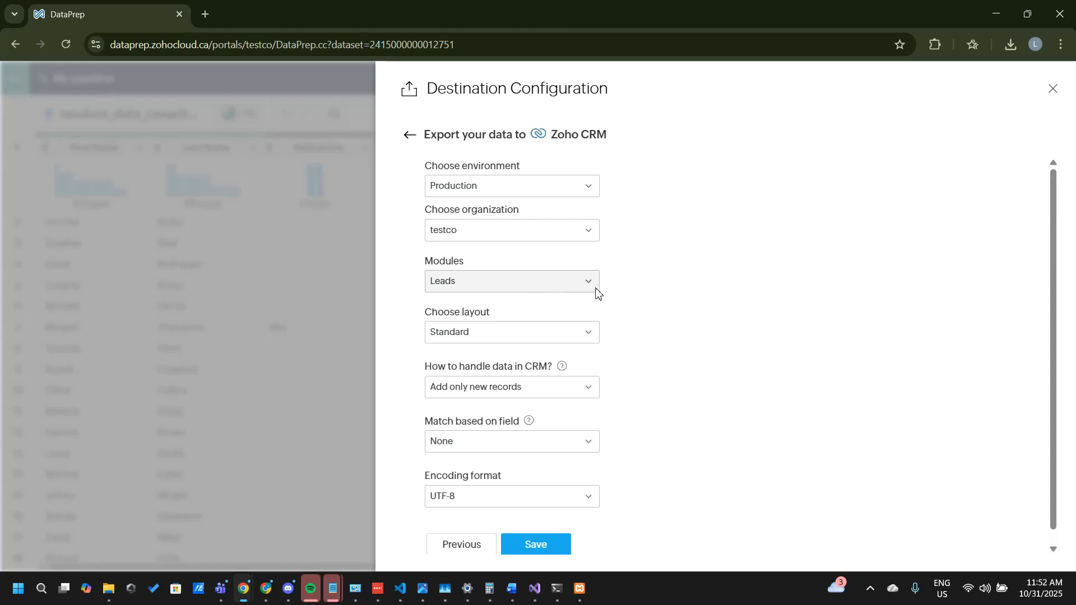
{"action": "left_click", "coordinate": [557, 285]}
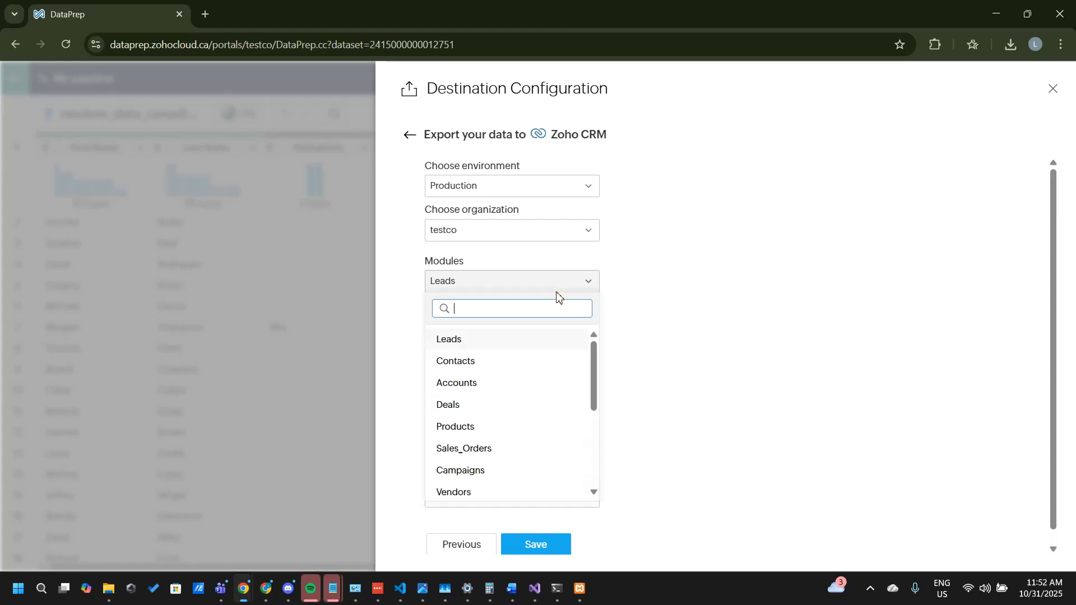
{"action": "left_click", "coordinate": [511, 368]}
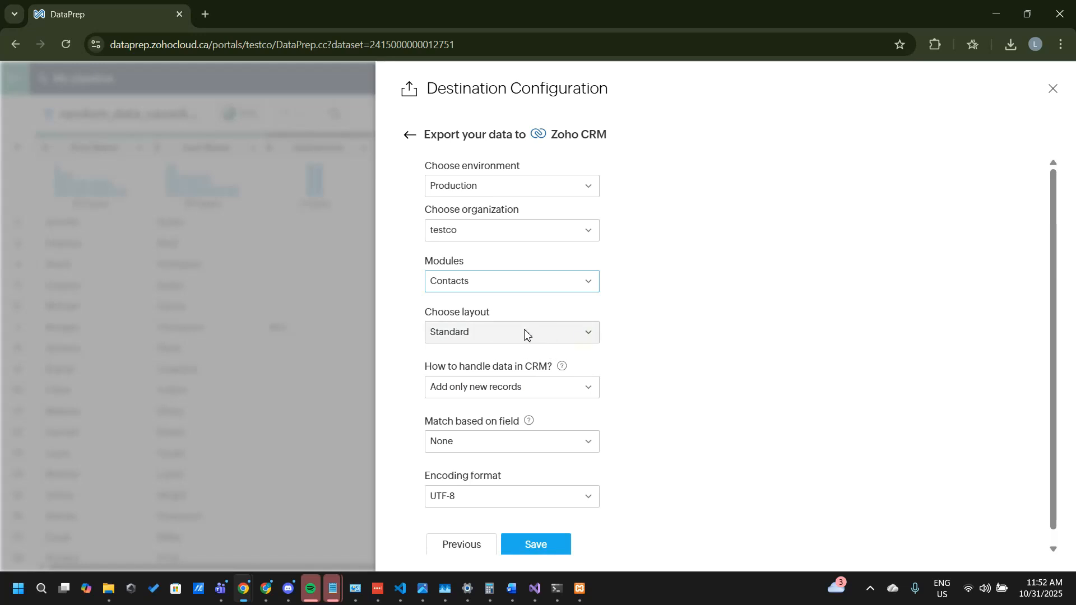
Step: Save the destination with Add only new records and no match field, and check its details on the pipeline canvas
{"action": "left_click", "coordinate": [487, 393]}
{"action": "left_click", "coordinate": [486, 392]}
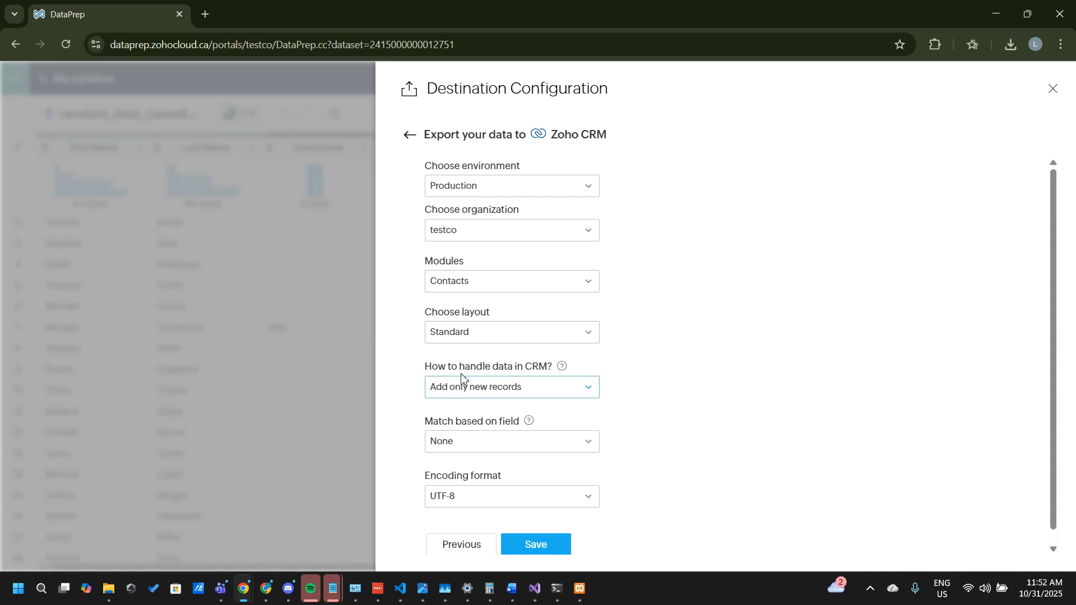
{"action": "left_click", "coordinate": [492, 391]}
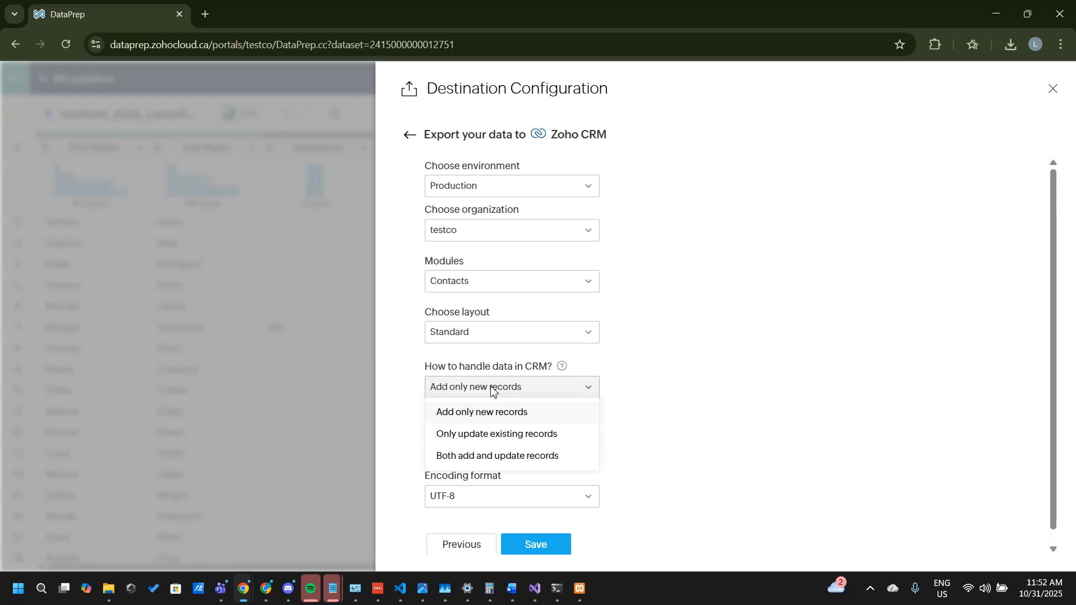
{"action": "left_click", "coordinate": [492, 391]}
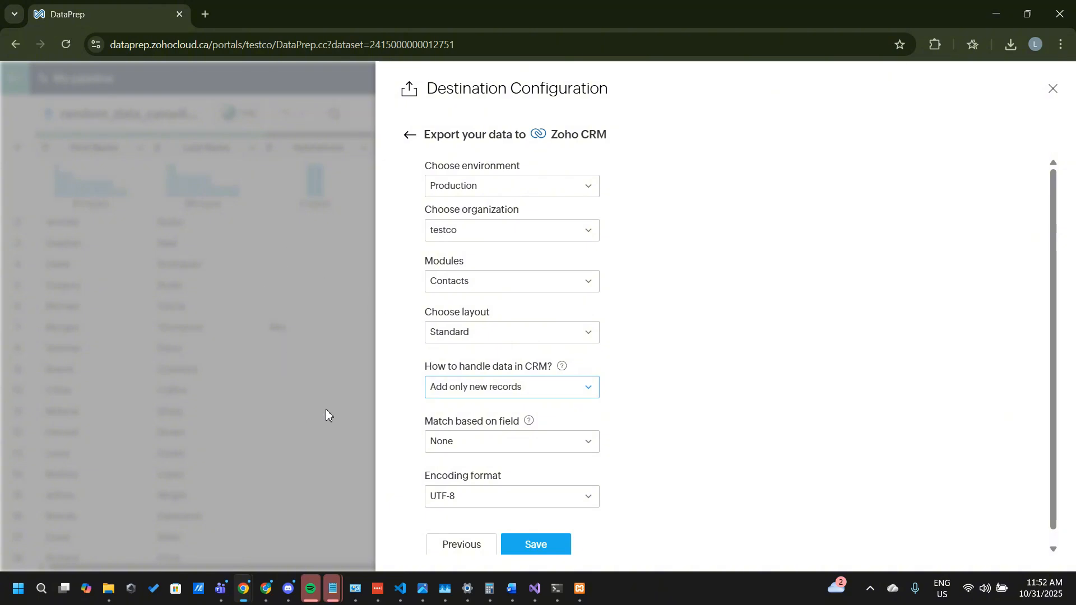
{"action": "left_click", "coordinate": [494, 441]}
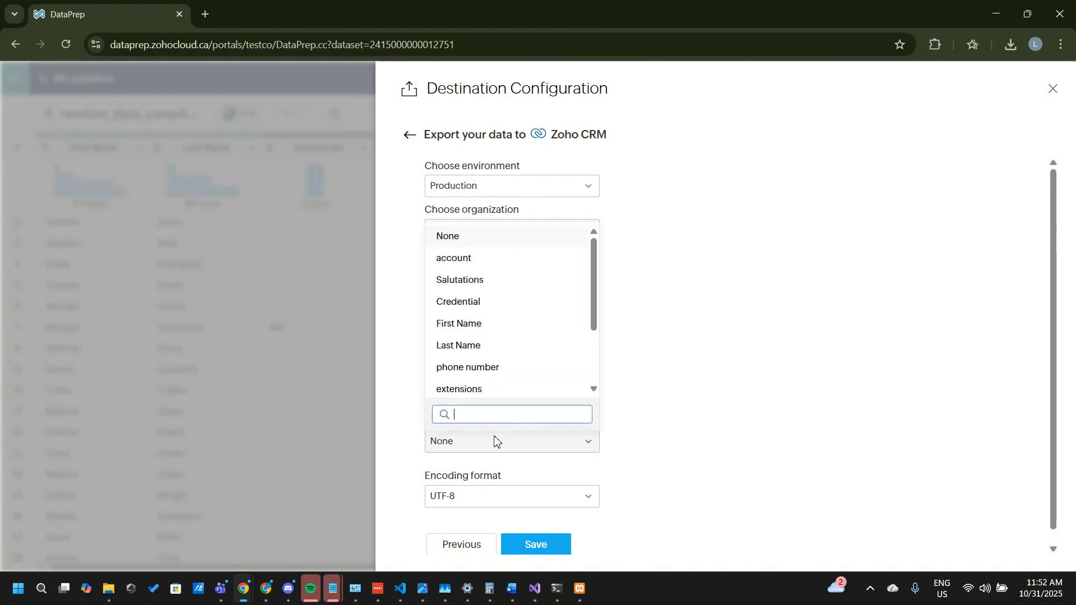
{"action": "left_click", "coordinate": [495, 441]}
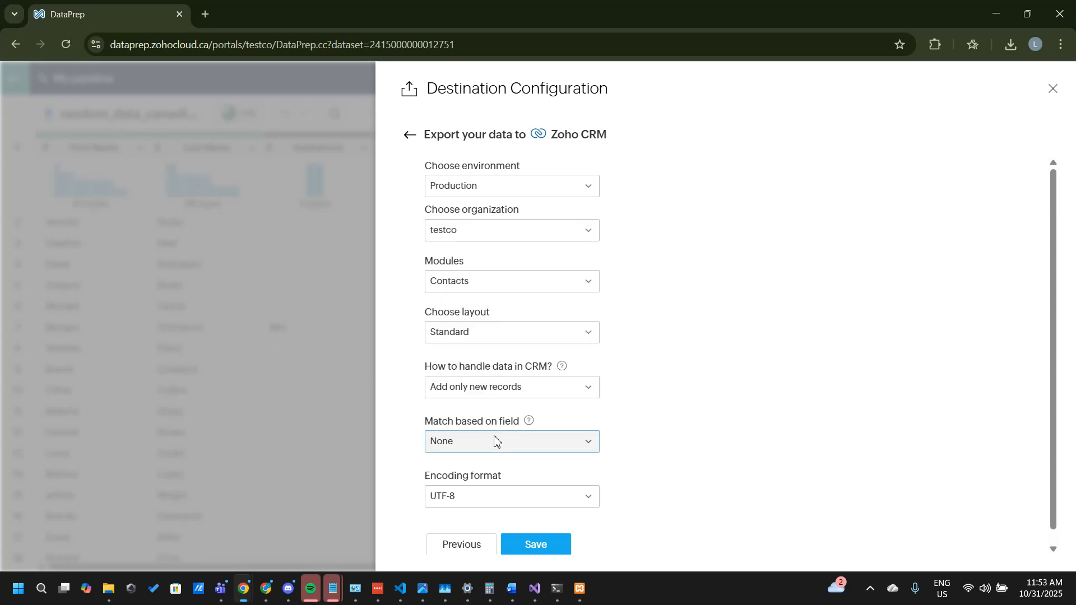
{"action": "left_click", "coordinate": [541, 546]}
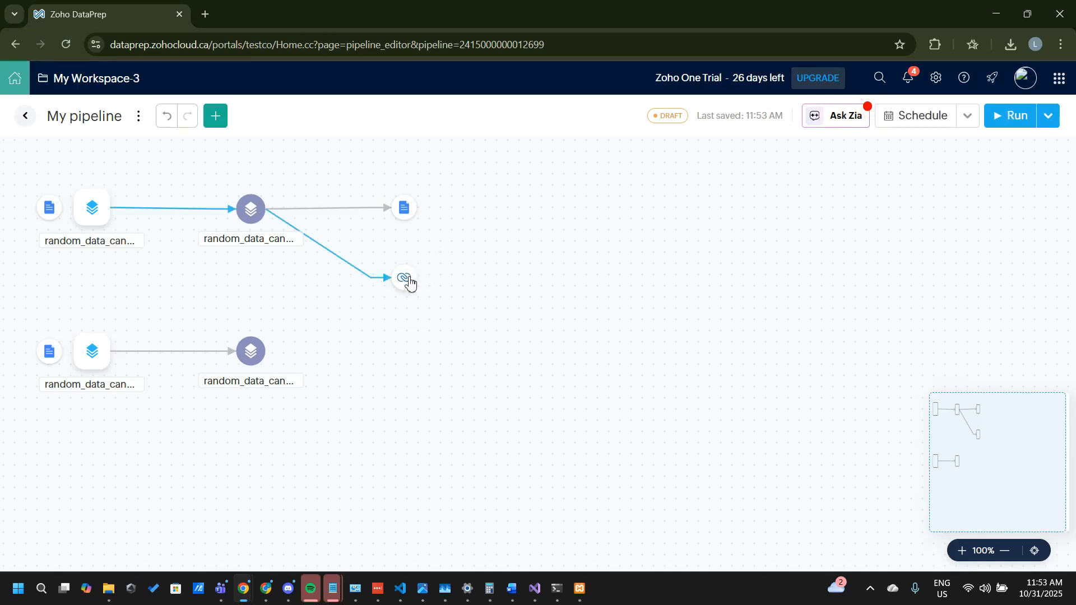
{"action": "left_click", "coordinate": [408, 280]}
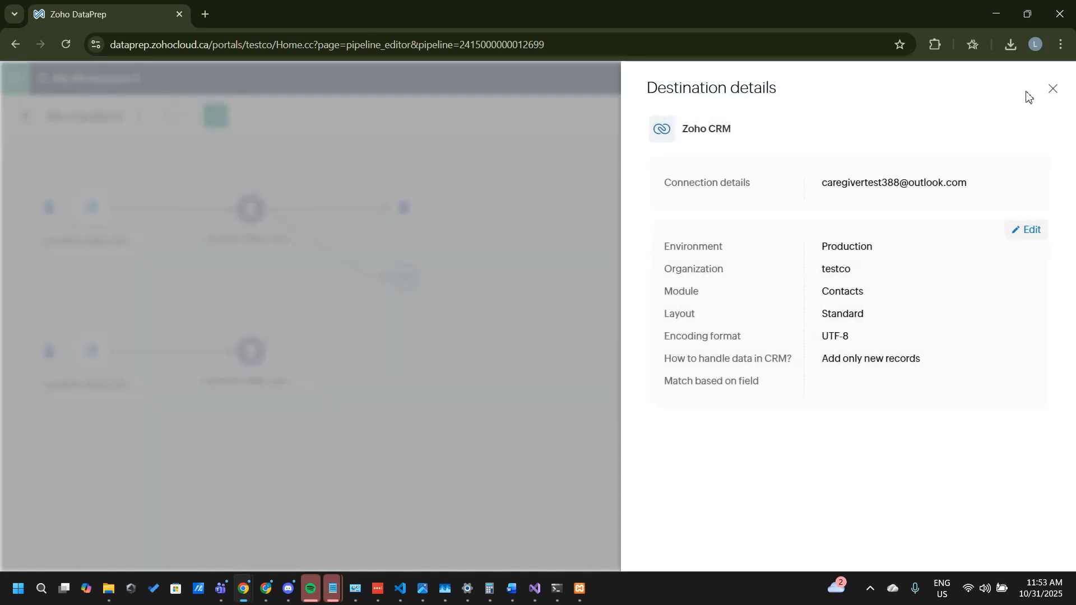
{"action": "left_click", "coordinate": [1052, 88]}
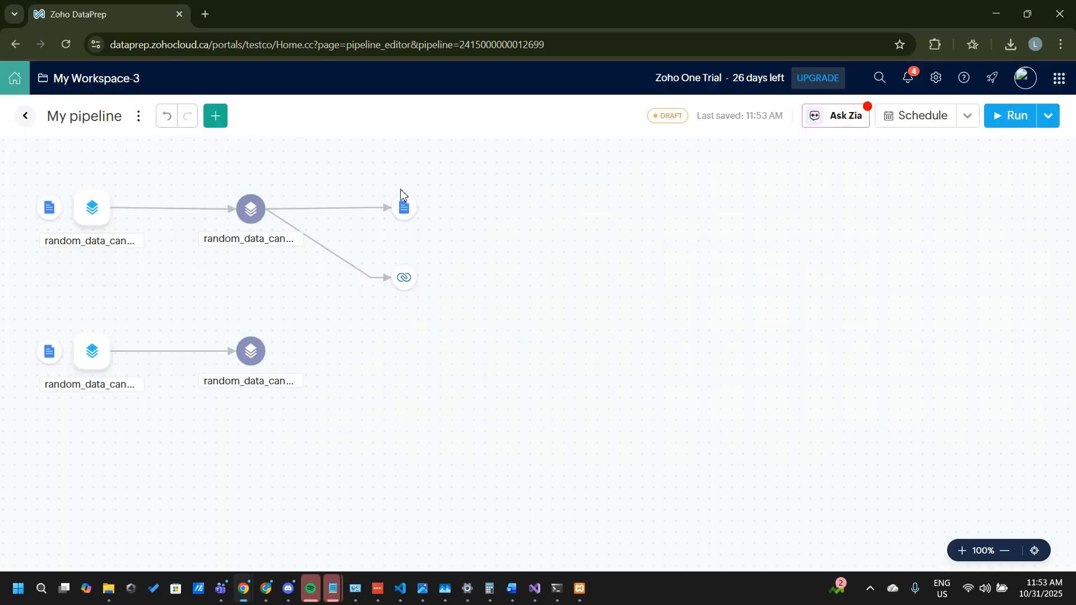
Step: Open the final stage of the contact dataset and show its Zoho CRM Contacts target
{"action": "left_click", "coordinate": [253, 217]}
{"action": "left_click", "coordinate": [296, 237]}
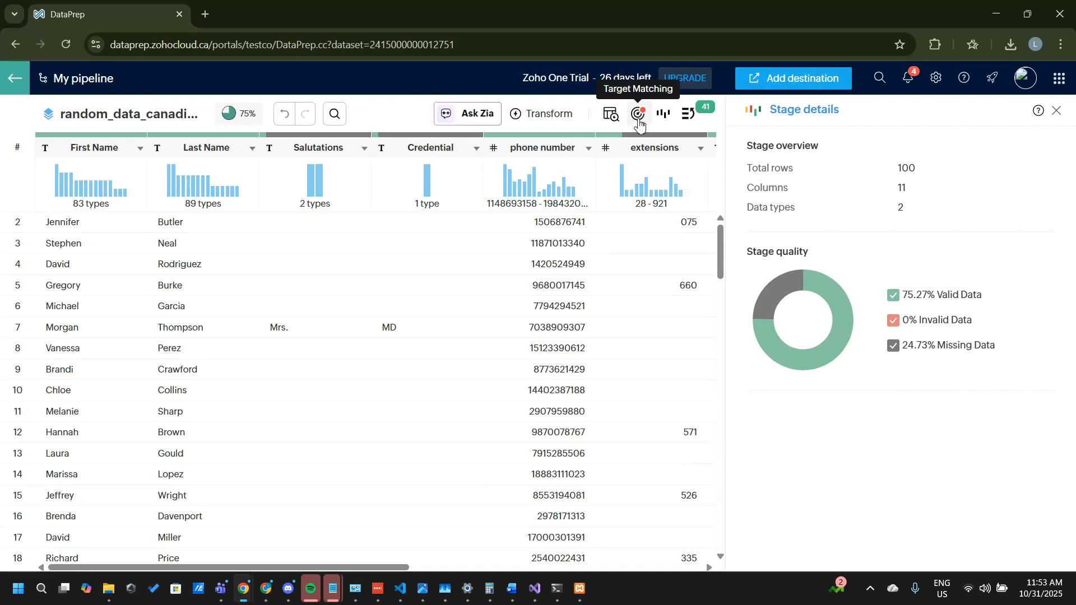
{"action": "left_click", "coordinate": [641, 125]}
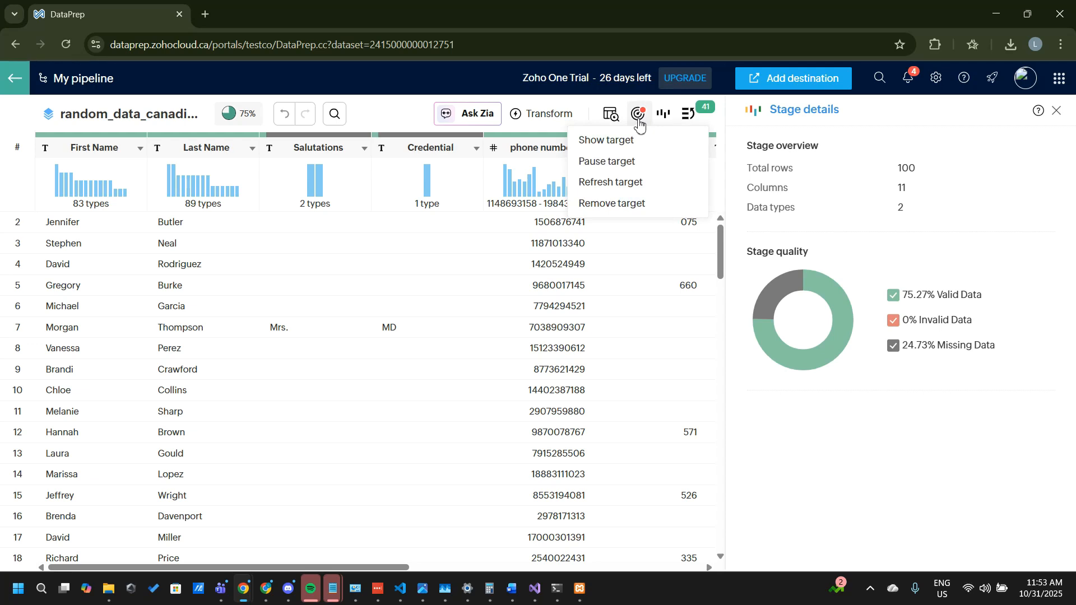
{"action": "left_click", "coordinate": [640, 125]}
{"action": "left_click", "coordinate": [640, 116]}
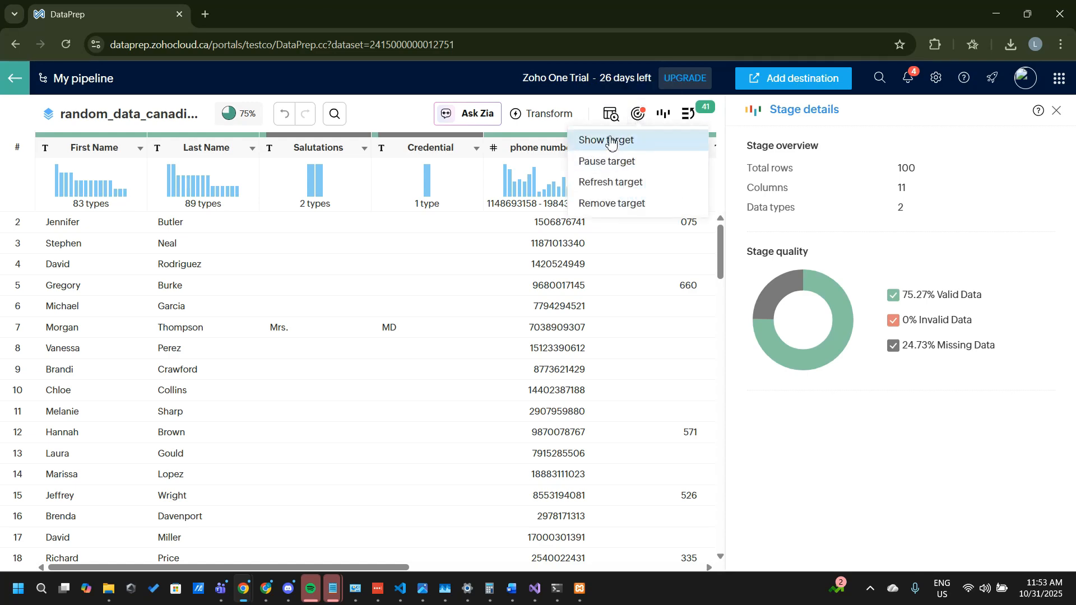
{"action": "left_click", "coordinate": [611, 141]}
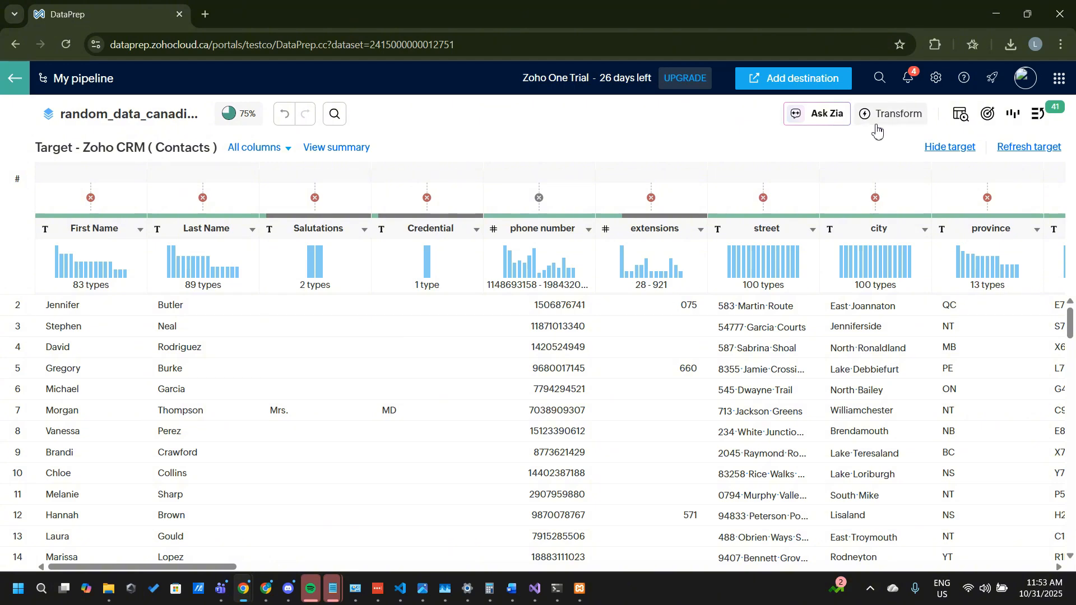
{"action": "left_click", "coordinate": [989, 116]}
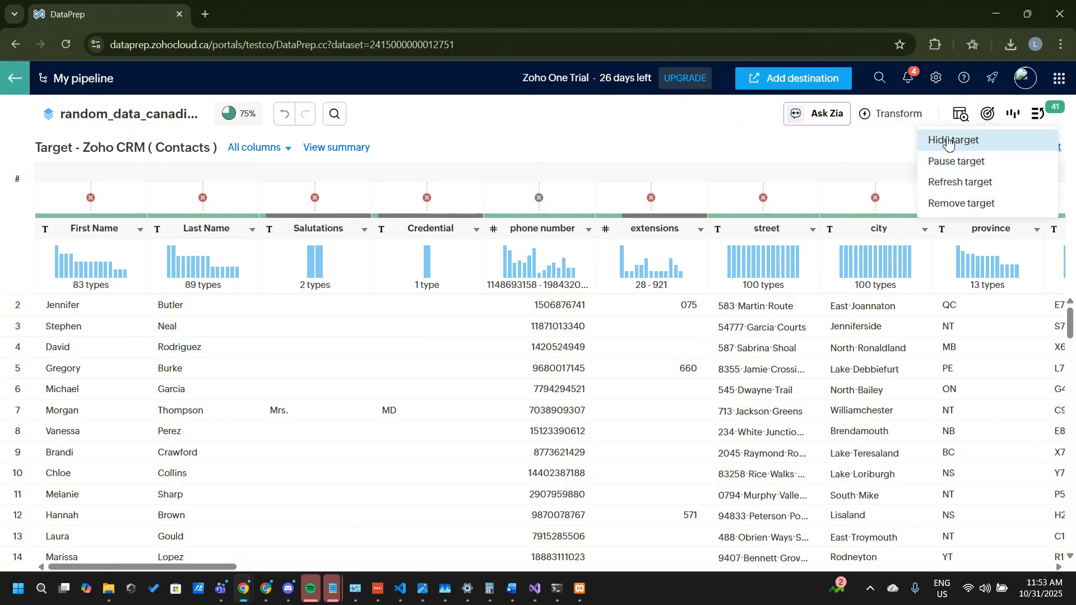
{"action": "left_click", "coordinate": [102, 191]}
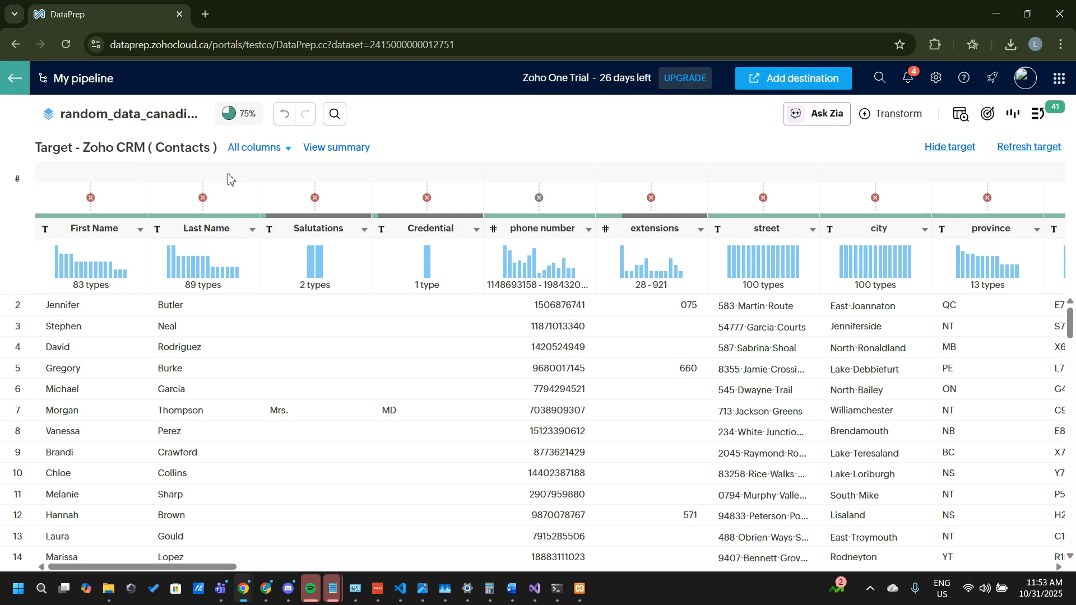
Step: Match the First Name column to the First_Name target field and update its size constraint to fit the target
{"action": "left_click", "coordinate": [88, 199]}
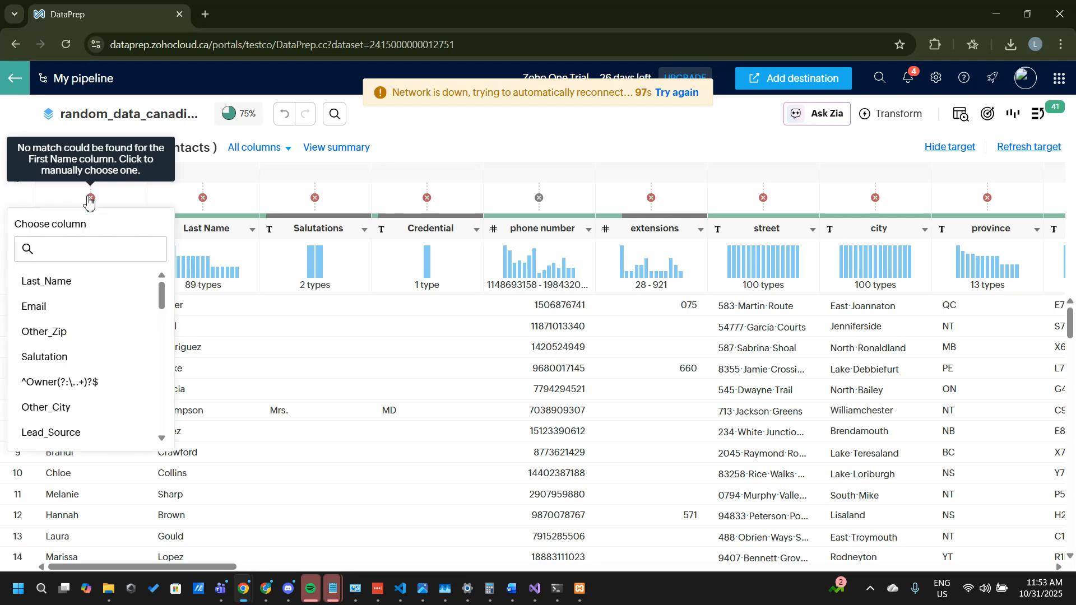
{"action": "scroll", "coordinate": [84, 340], "scroll_direction": "down", "scroll_amount": 2}
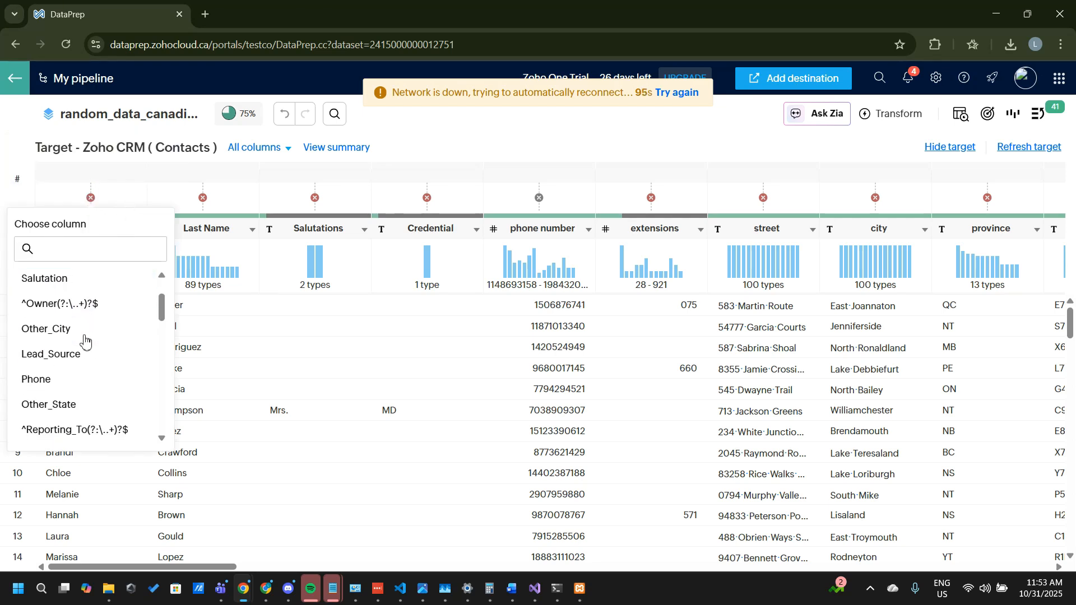
{"action": "scroll", "coordinate": [84, 340], "scroll_direction": "up", "scroll_amount": 2}
{"action": "scroll", "coordinate": [84, 340], "scroll_direction": "down", "scroll_amount": 10}
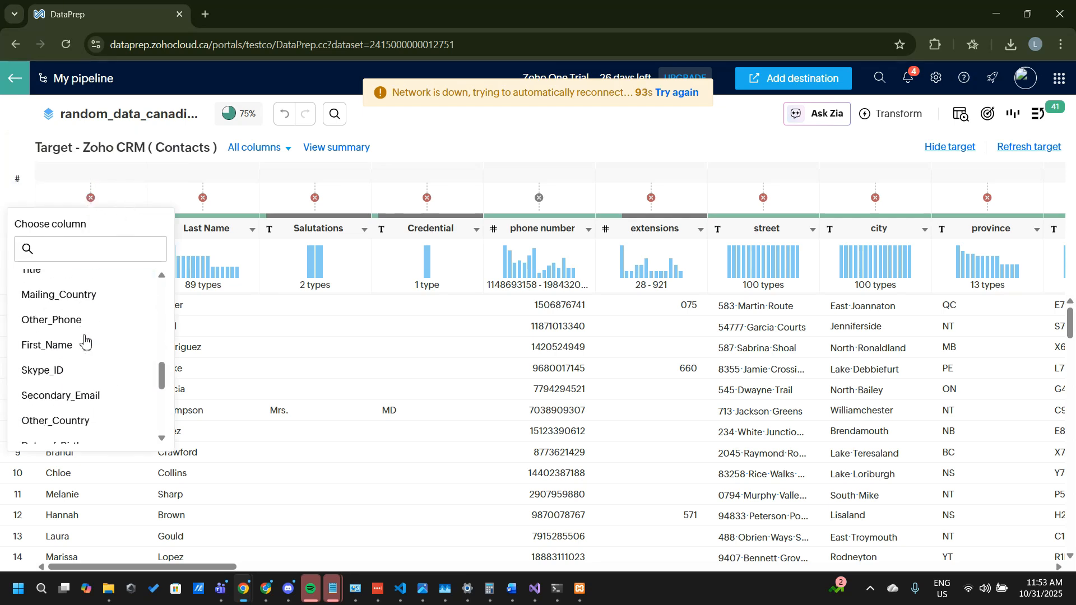
{"action": "scroll", "coordinate": [84, 340], "scroll_direction": "up", "scroll_amount": 10}
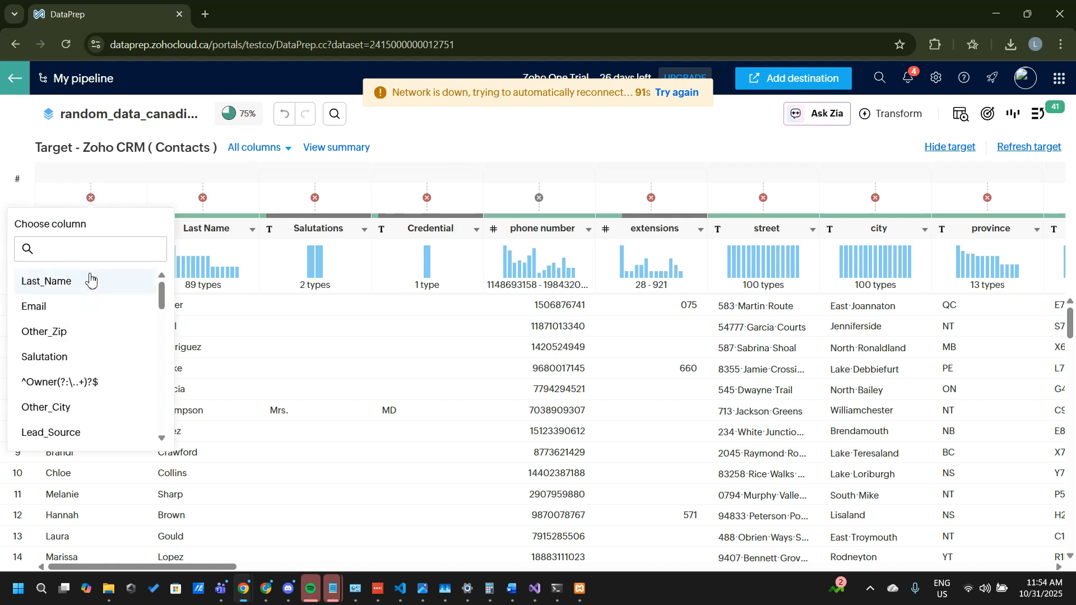
{"action": "left_click", "coordinate": [83, 251]}
{"action": "type", "text": "Firs"}
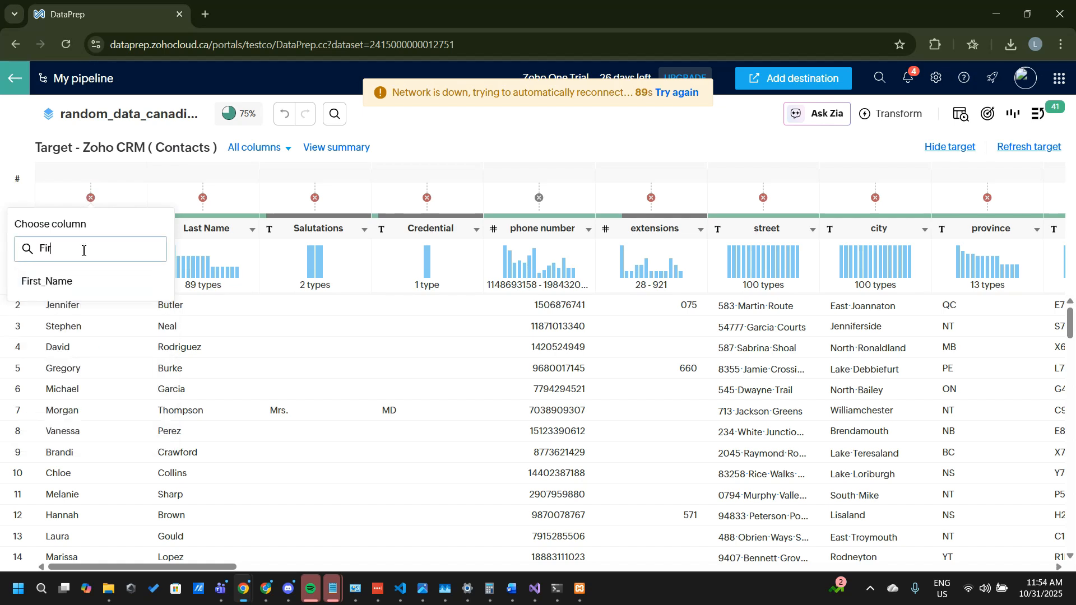
{"action": "left_click", "coordinate": [68, 281]}
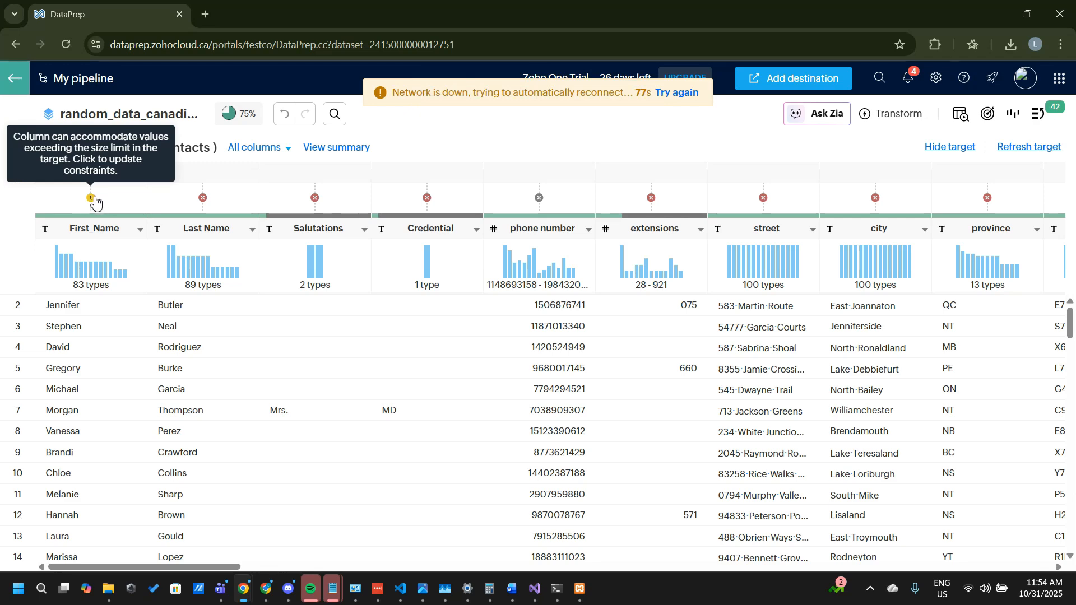
{"action": "left_click", "coordinate": [91, 199]}
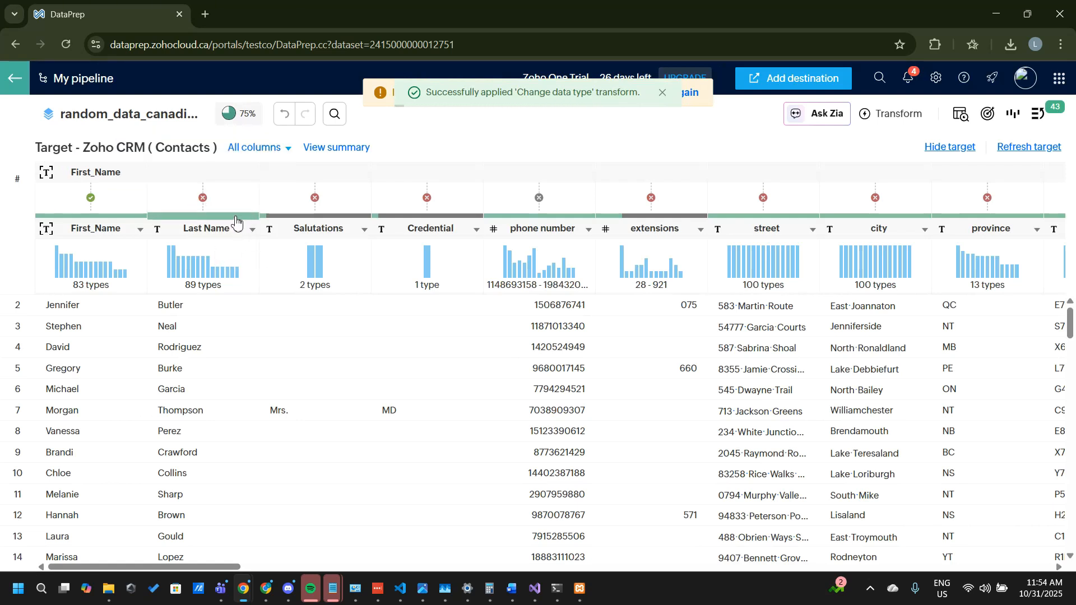
Step: Match the Last Name column to the Last_Name target field and update its constraints to fit the target
{"action": "left_click", "coordinate": [204, 199]}
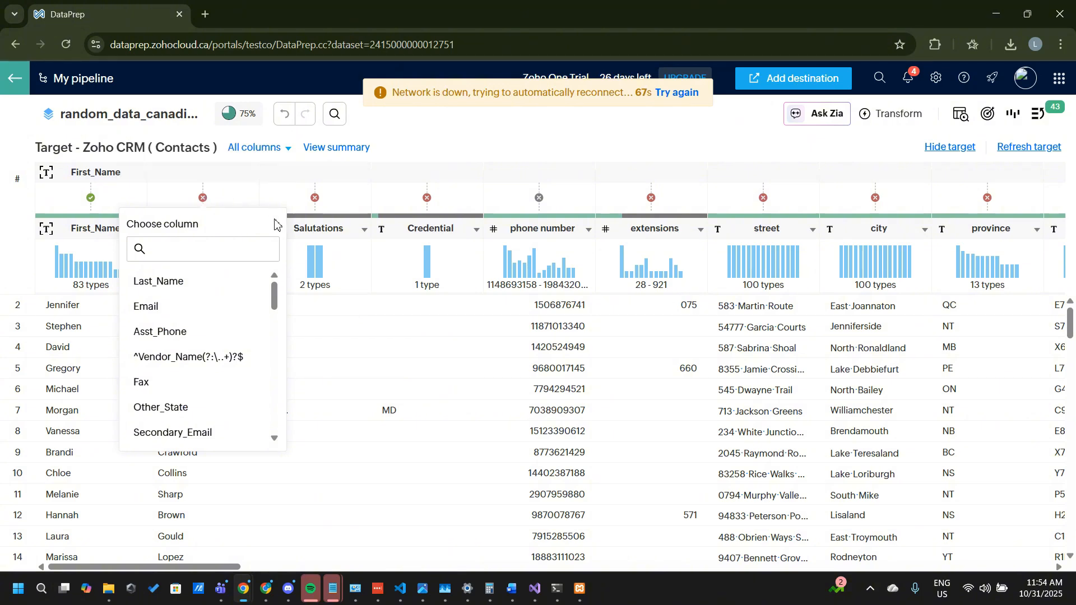
{"action": "left_click", "coordinate": [196, 287]}
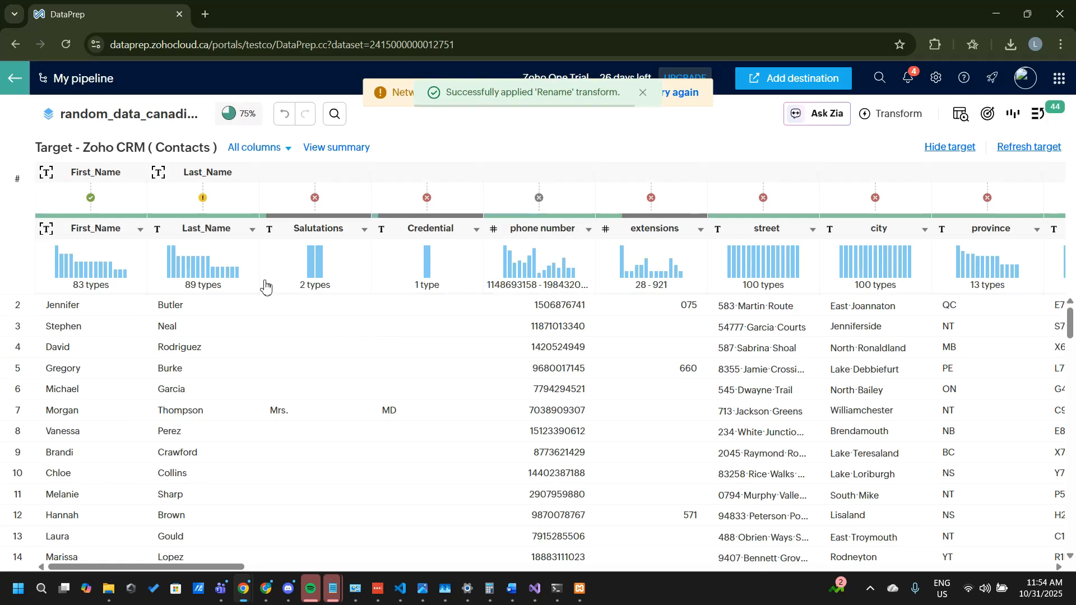
{"action": "left_click", "coordinate": [203, 199]}
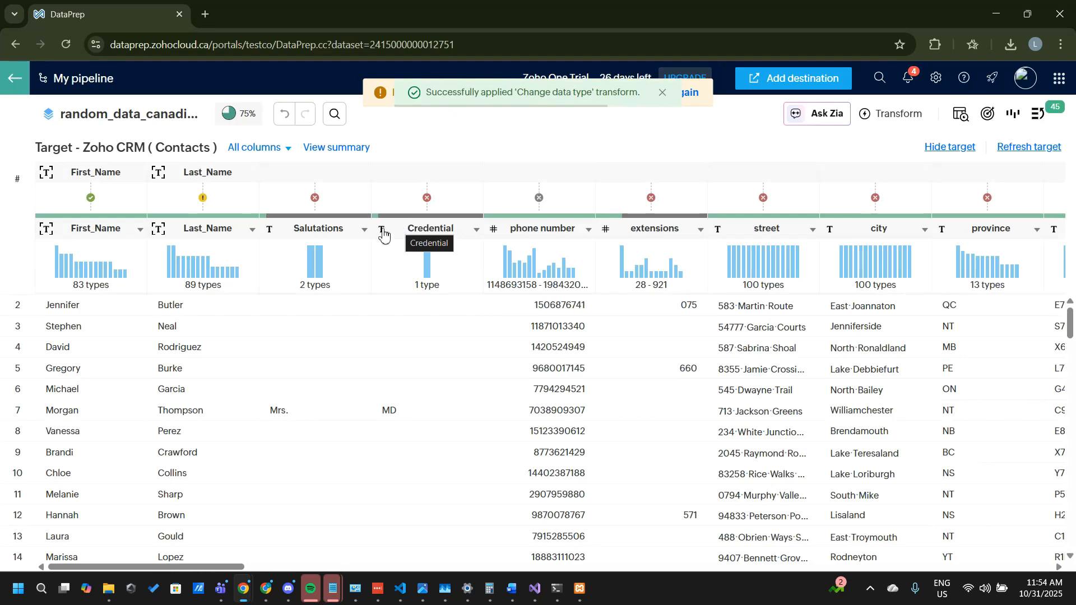
{"action": "left_click", "coordinate": [203, 198]}
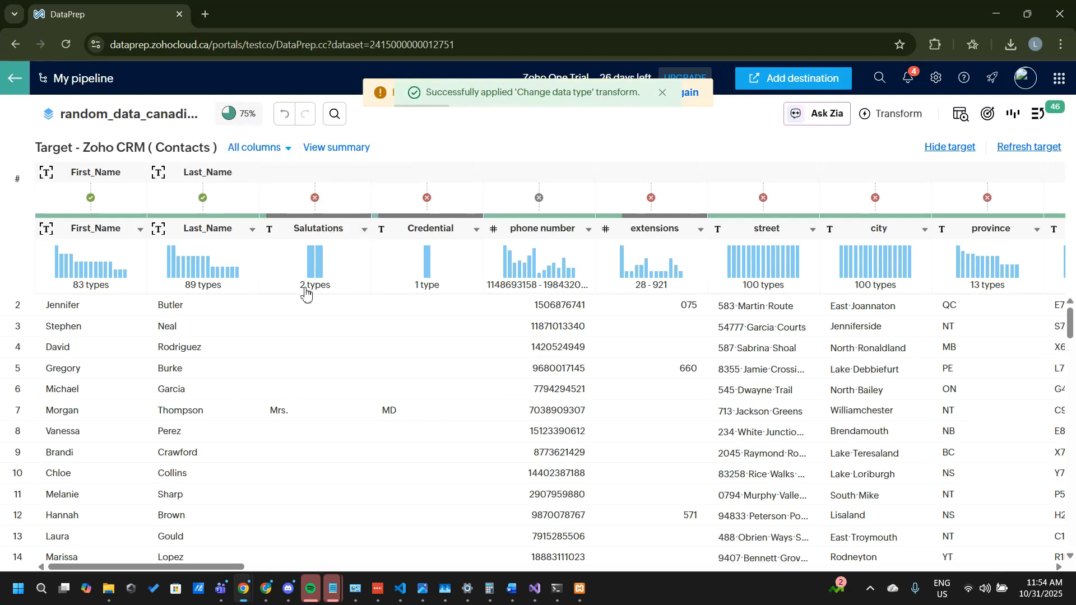
Step: Match Salutations to Salutation and Credential to Credentials in the target, updating the column constraints to fit
{"action": "mouse_move", "coordinate": [224, 565]}
{"action": "left_mouse_down"}
{"action": "mouse_move", "coordinate": [255, 566]}
{"action": "mouse_move", "coordinate": [237, 566]}
{"action": "left_mouse_up"}
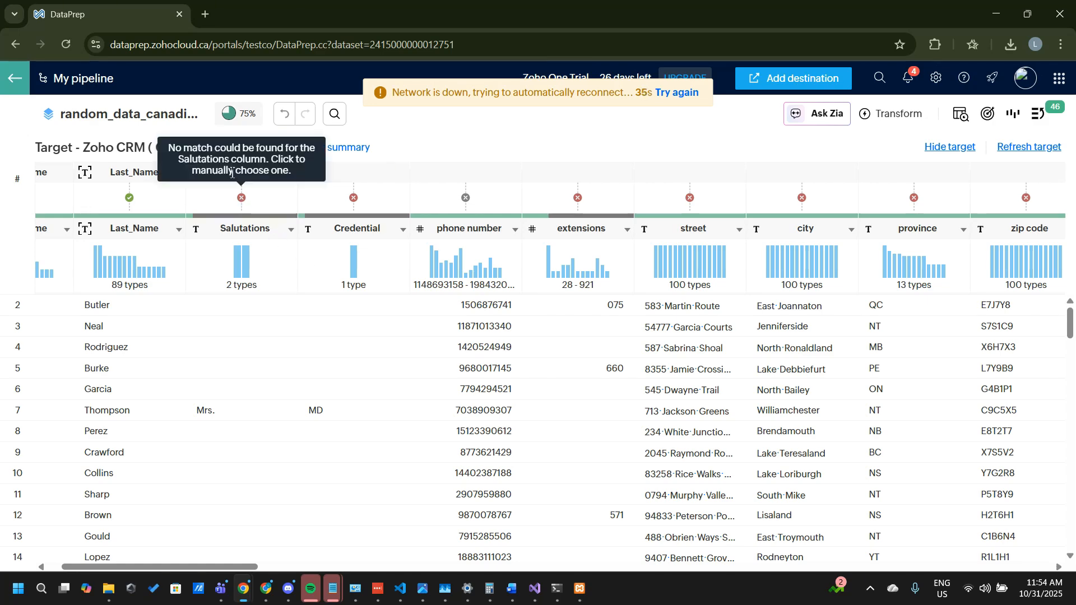
{"action": "left_click", "coordinate": [247, 203]}
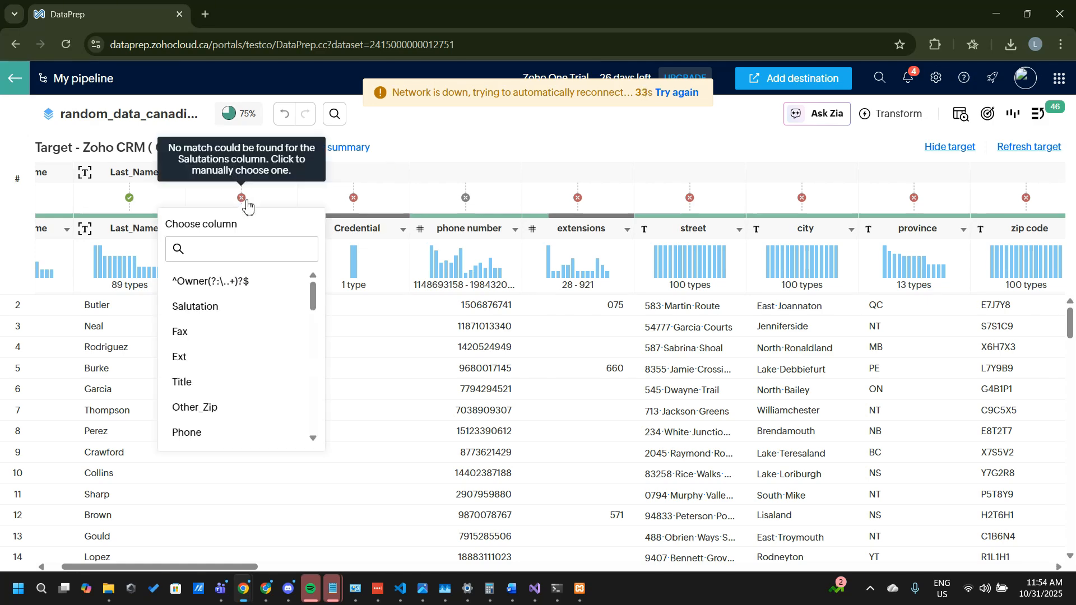
{"action": "left_click", "coordinate": [243, 311]}
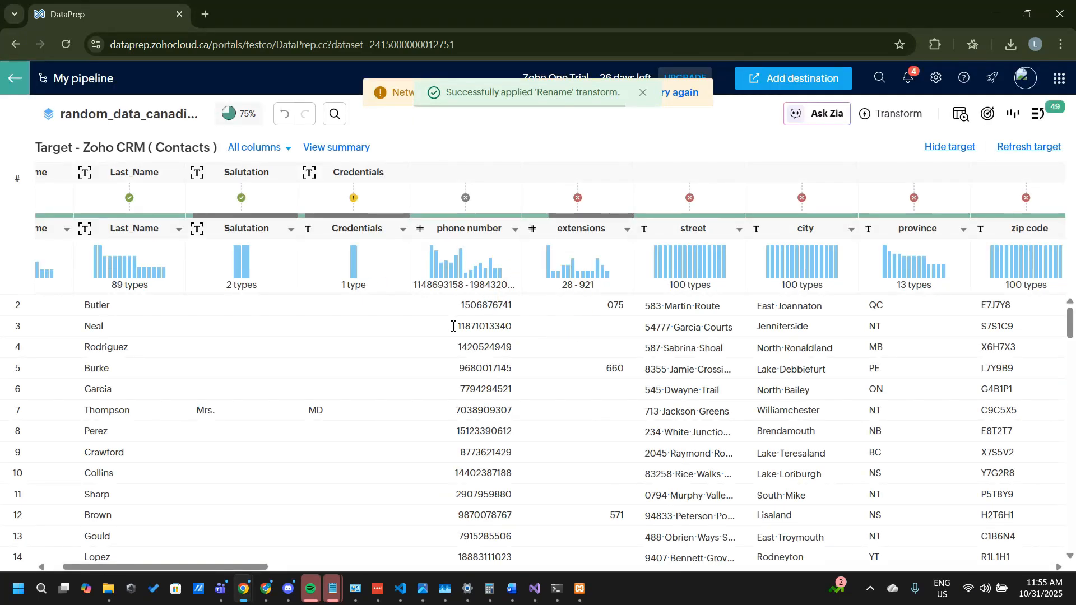
{"action": "left_click", "coordinate": [354, 199]}
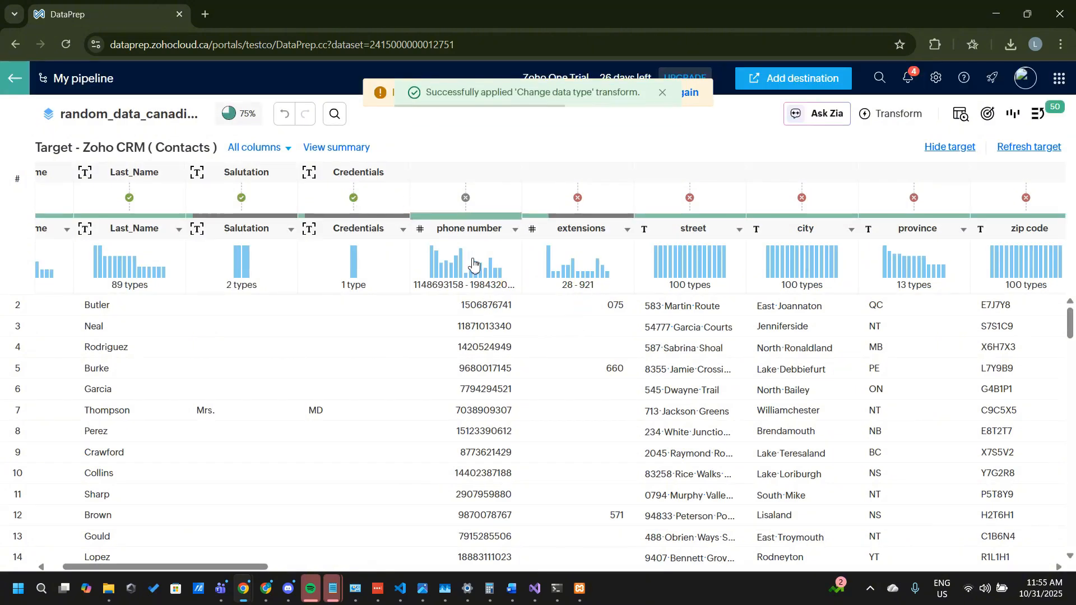
{"action": "mouse_move", "coordinate": [474, 265]}
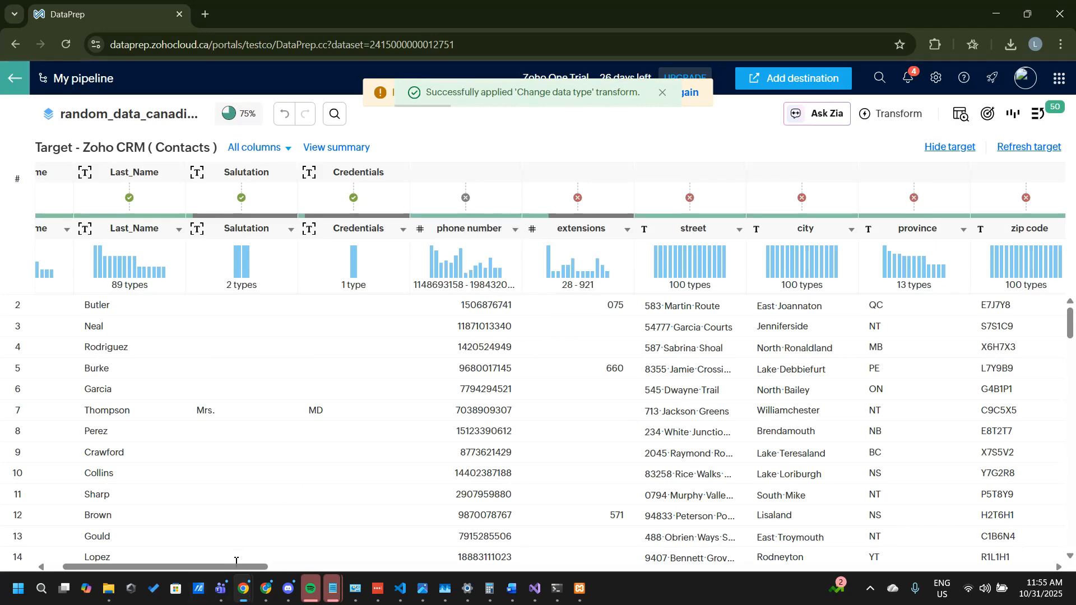
Step: Rename the phone number column to phone_number and close the stage details
{"action": "left_click_drag", "start_coordinate": [236, 567], "coordinate": [269, 568]}
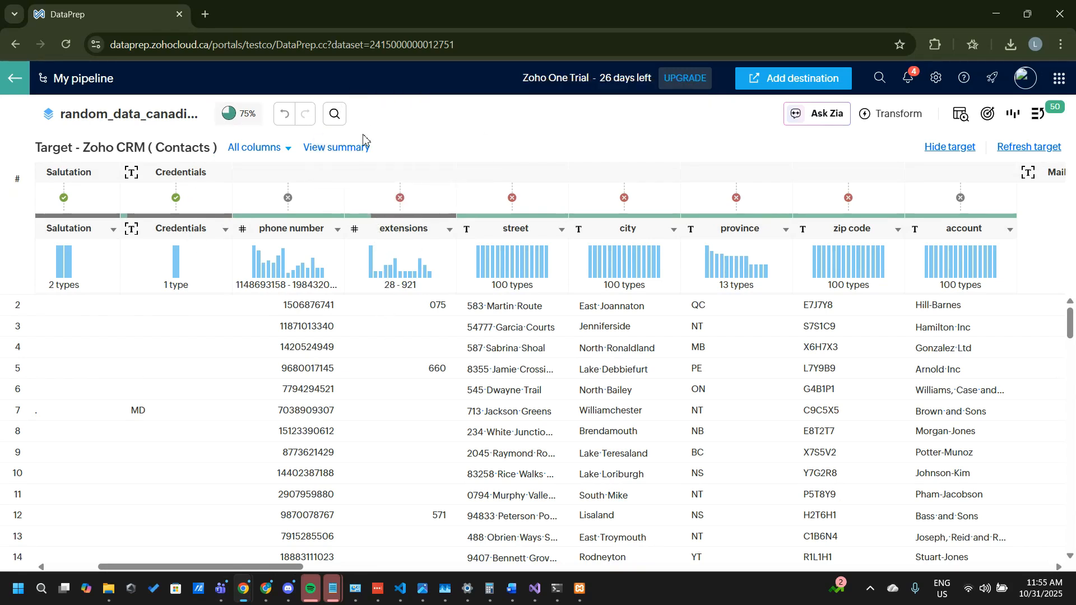
{"action": "mouse_move", "coordinate": [286, 202]}
{"action": "left_click", "coordinate": [335, 233]}
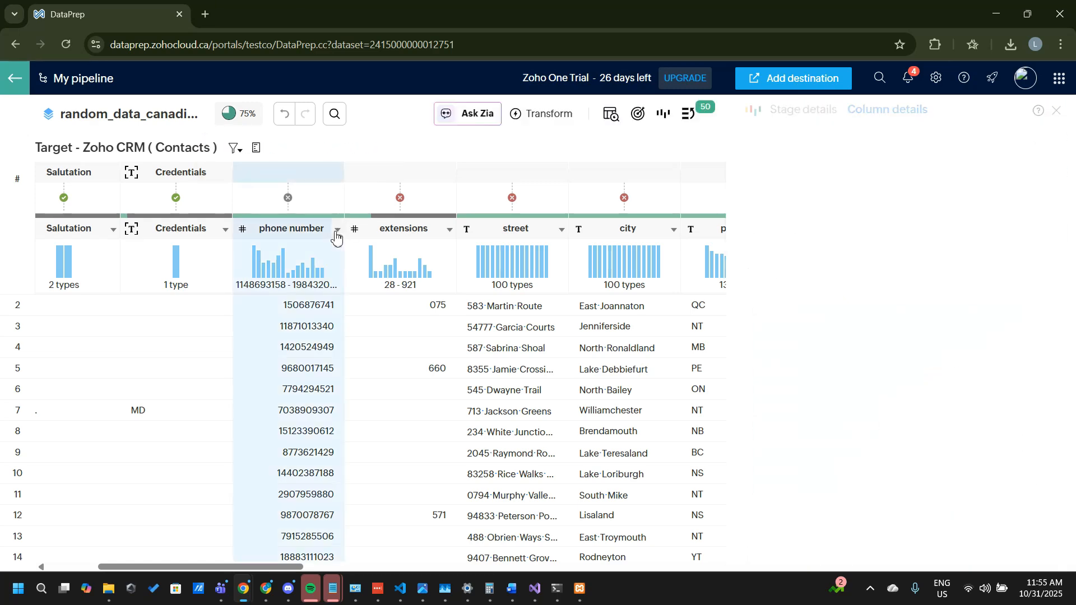
{"action": "left_click", "coordinate": [337, 229]}
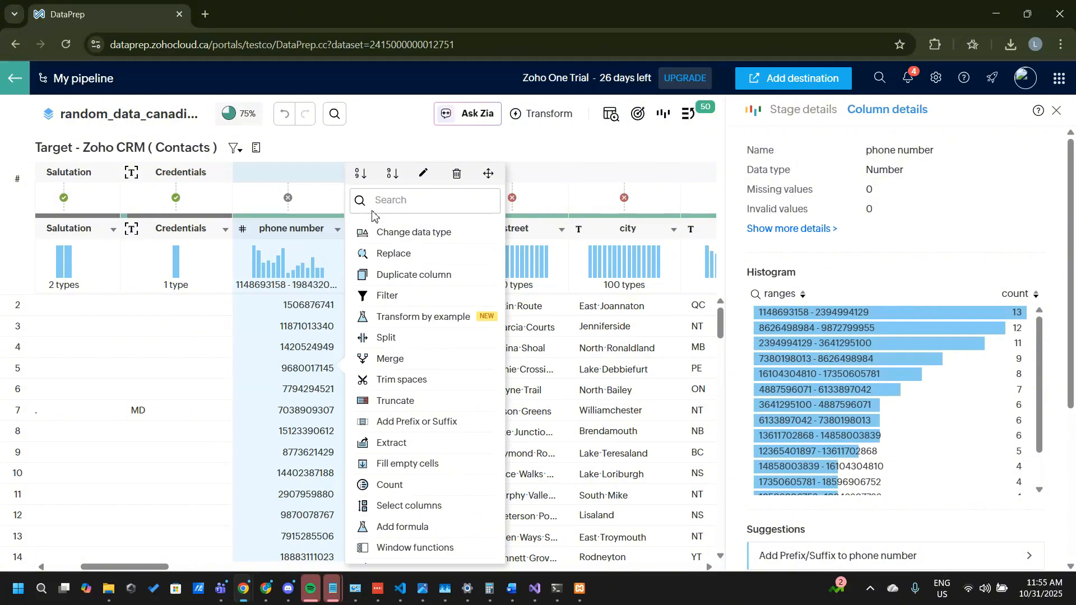
{"action": "left_click", "coordinate": [424, 178]}
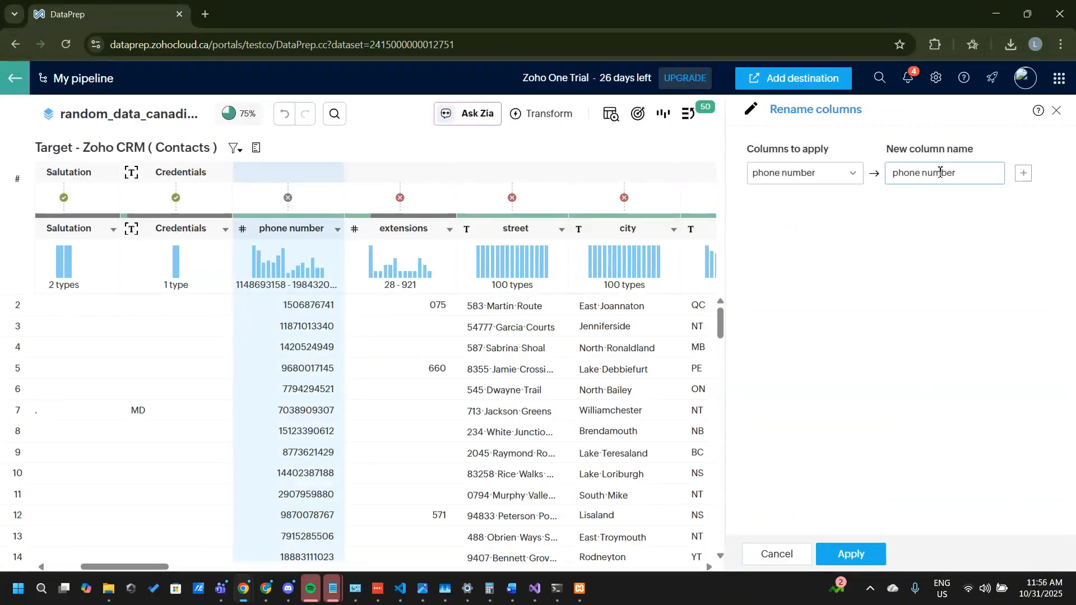
{"action": "left_click", "coordinate": [928, 172]}
{"action": "key", "text": "BackSpace"}
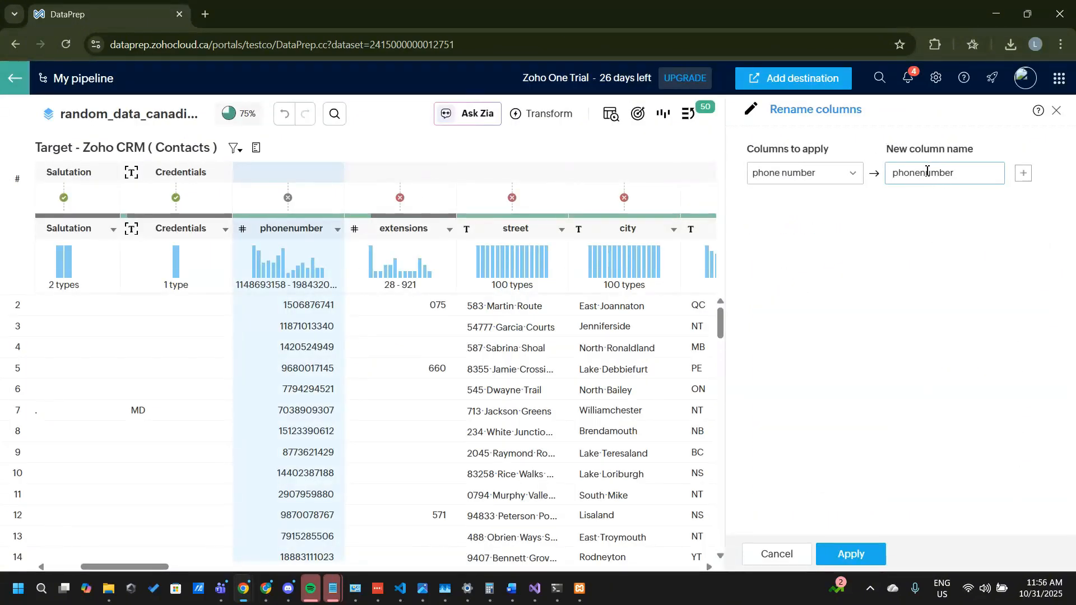
{"action": "type", "text": "_"}
{"action": "key", "text": "Return"}
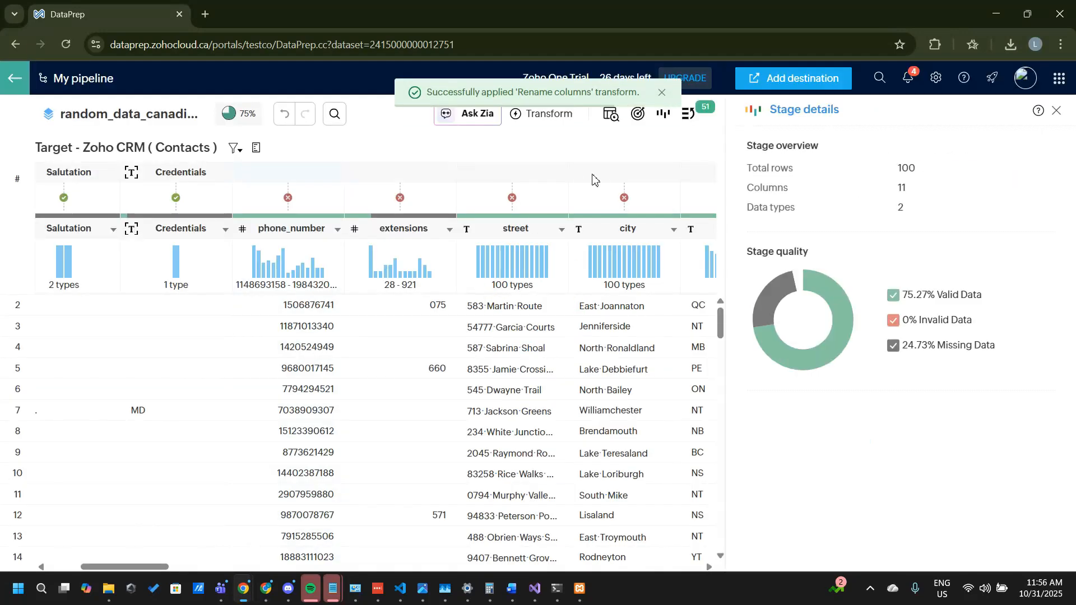
{"action": "left_click", "coordinate": [1058, 112]}
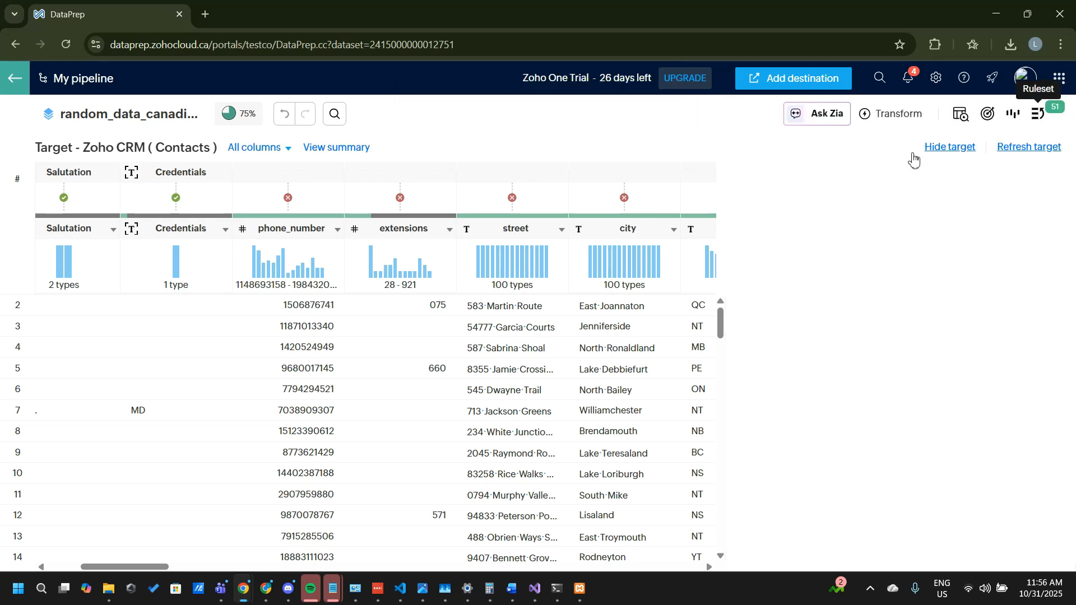
Step: Match the phone_number column to the Phone target field and change its data type from Number to Text
{"action": "left_click", "coordinate": [288, 201]}
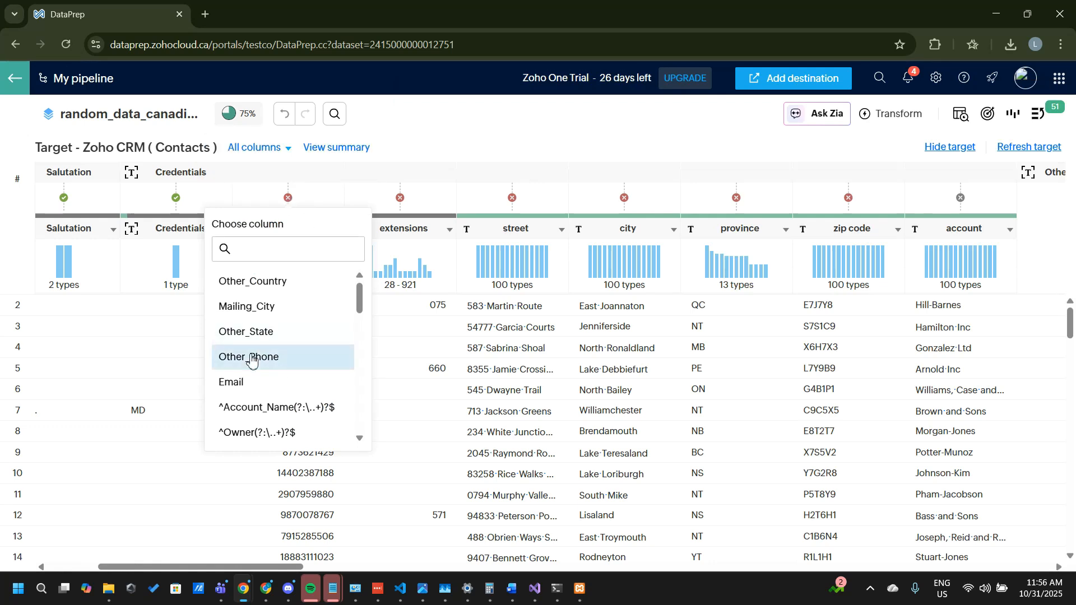
{"action": "scroll", "coordinate": [251, 358], "scroll_direction": "down", "scroll_amount": 6}
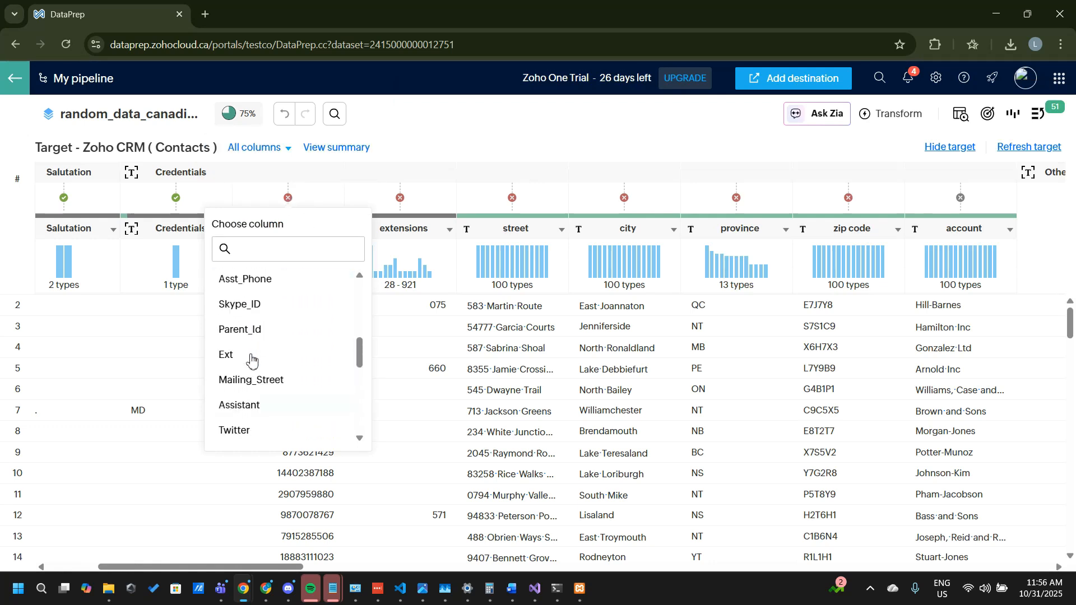
{"action": "scroll", "coordinate": [251, 359], "scroll_direction": "up", "scroll_amount": 3}
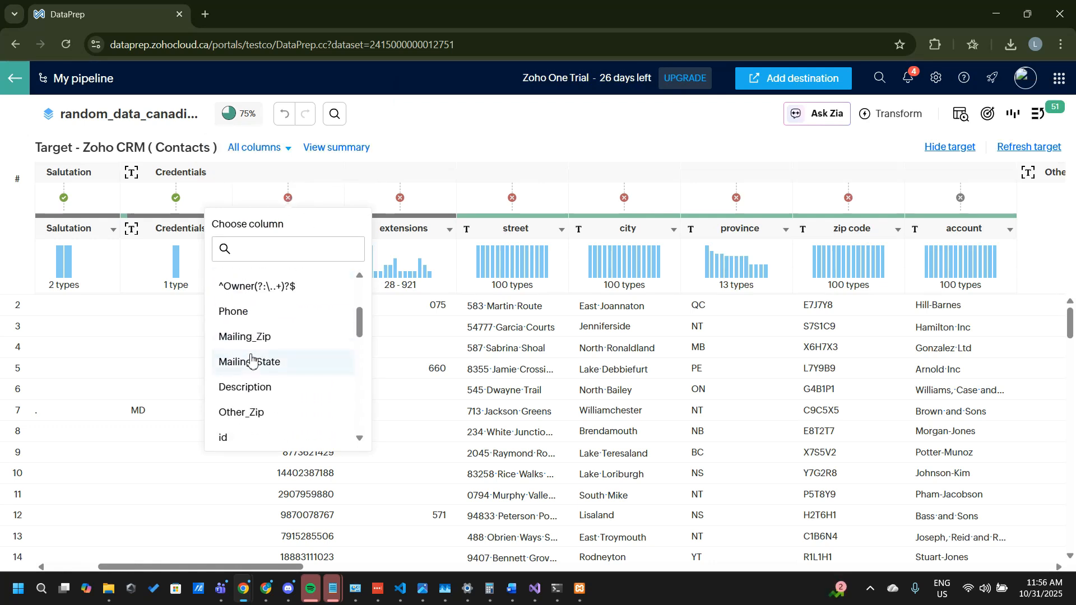
{"action": "left_click", "coordinate": [242, 314]}
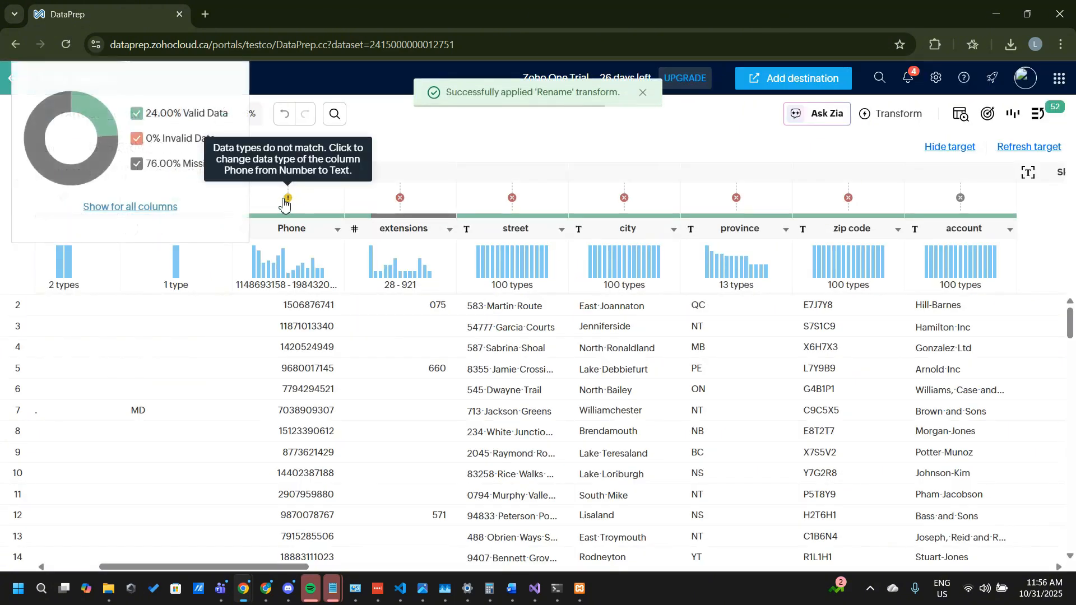
{"action": "left_click", "coordinate": [286, 200]}
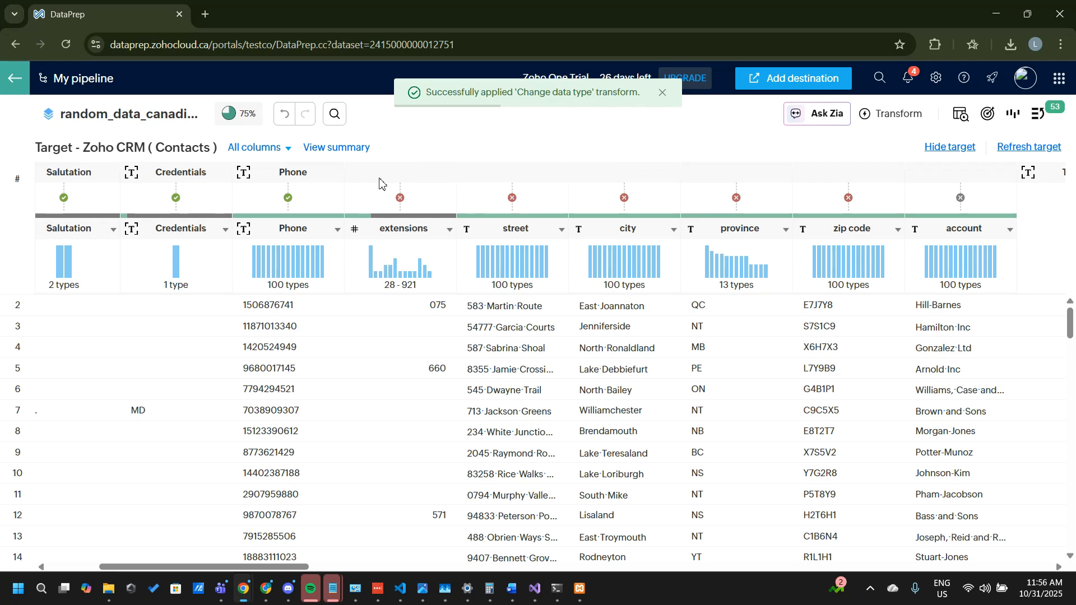
Step: Match the extensions column to the Ext target field and update its data type constraint to fit the target
{"action": "left_click", "coordinate": [401, 202]}
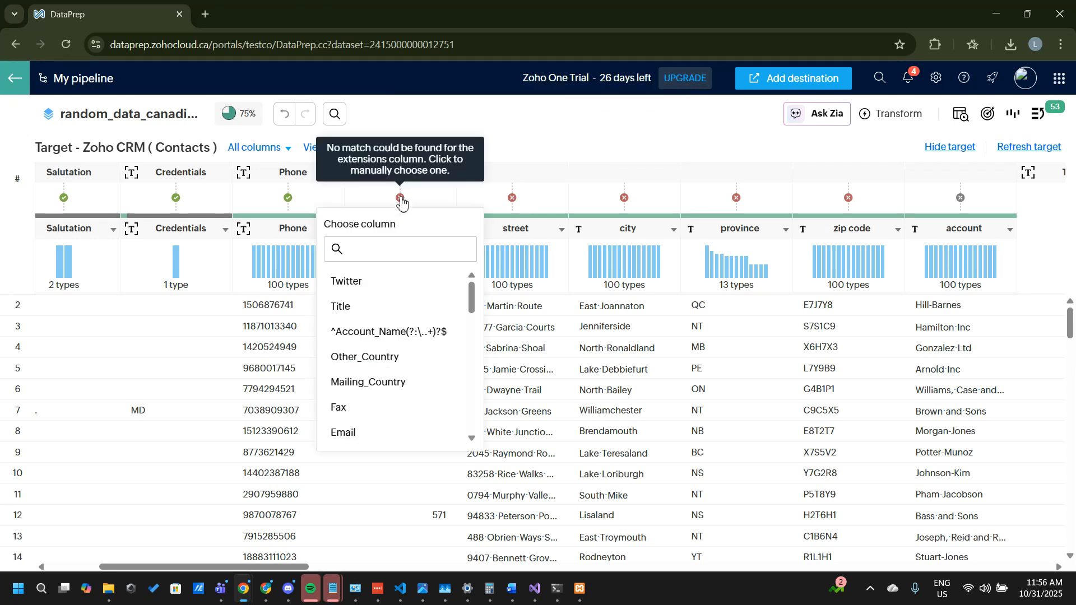
{"action": "type", "text": "Ex"}
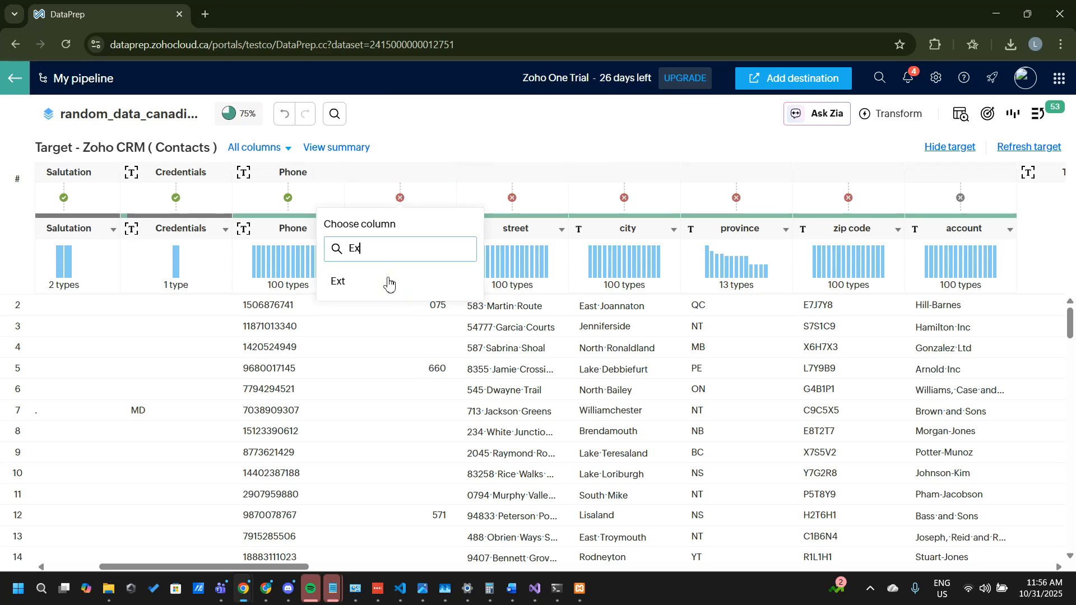
{"action": "left_click", "coordinate": [388, 283]}
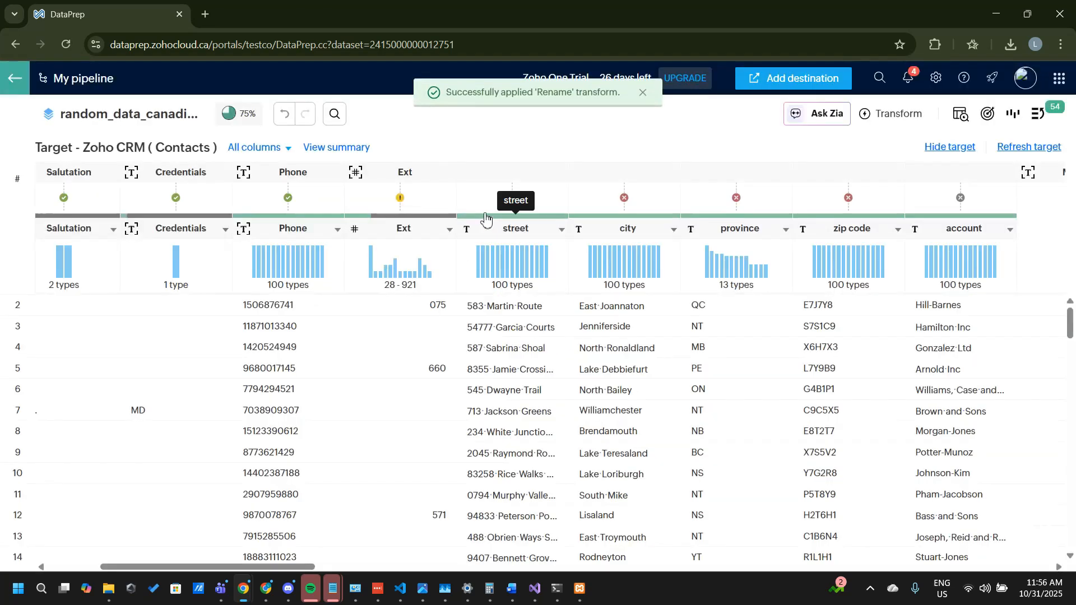
{"action": "left_click", "coordinate": [402, 199]}
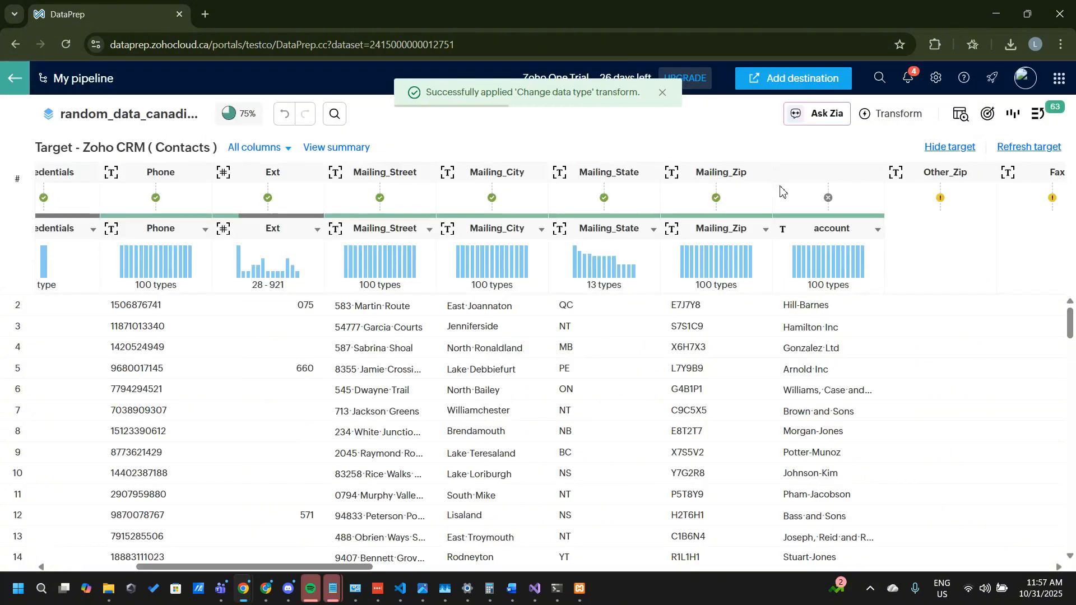
Step: Rename the account column to Account_Name to match the target, and update its data type constraint to fit
{"action": "mouse_move", "coordinate": [827, 199]}
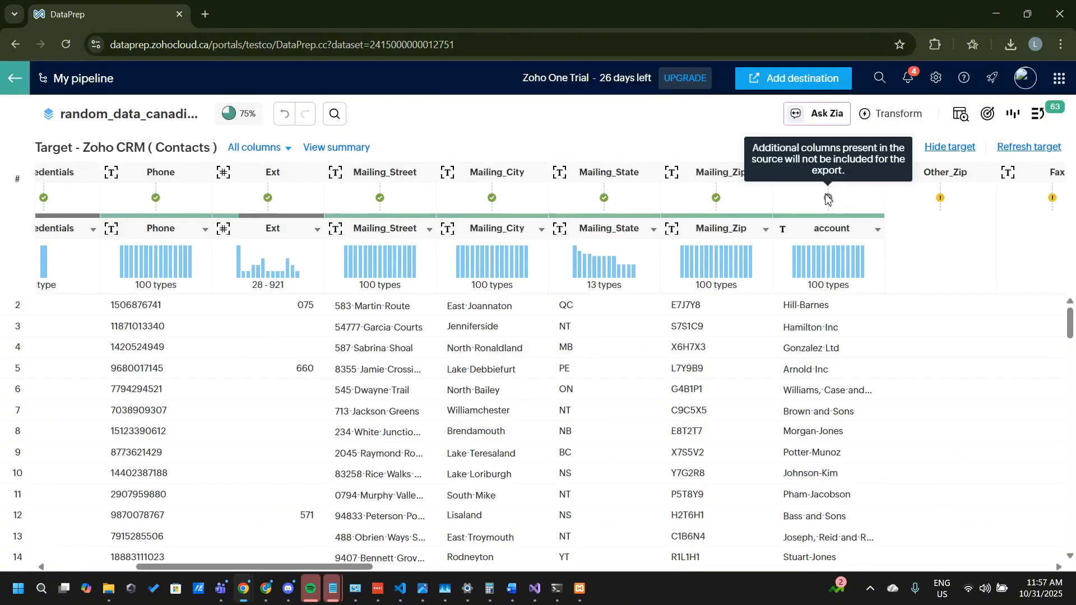
{"action": "left_click", "coordinate": [879, 233]}
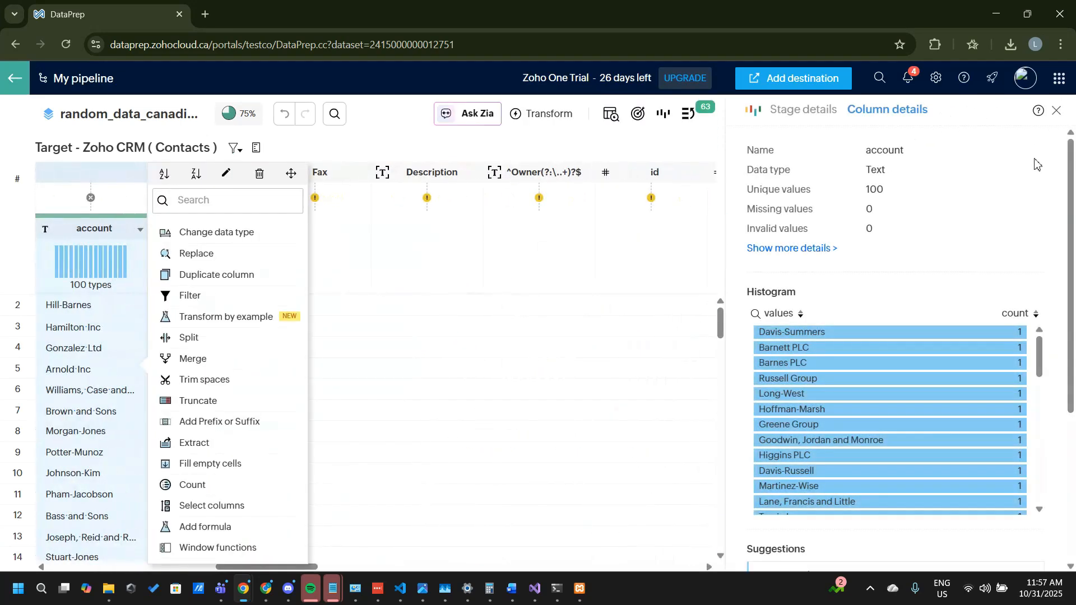
{"action": "left_click", "coordinate": [1057, 111]}
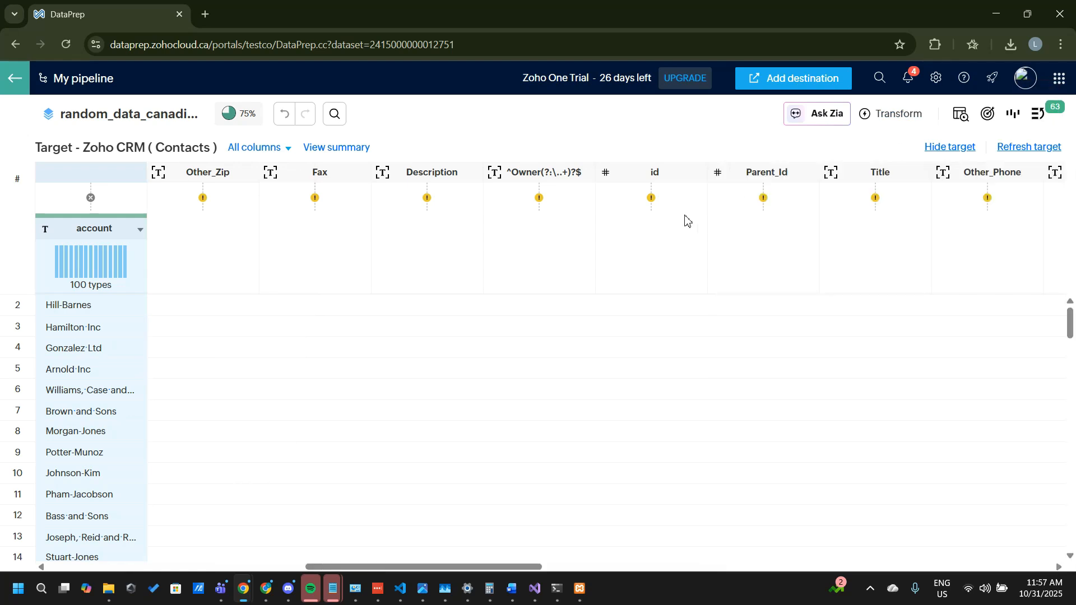
{"action": "left_click", "coordinate": [139, 237]}
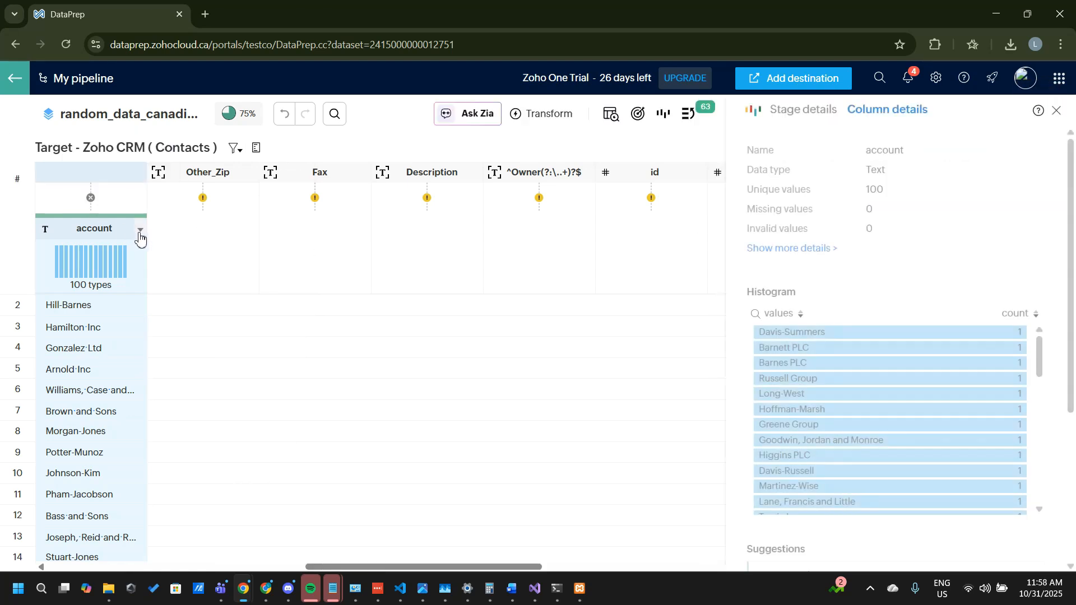
{"action": "right_click", "coordinate": [87, 228]}
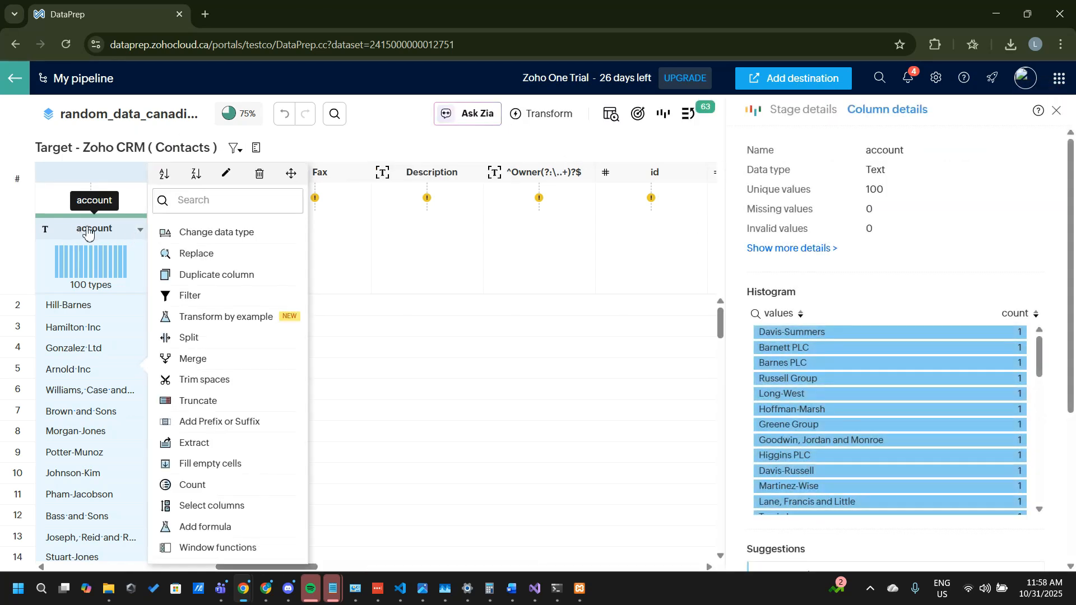
{"action": "left_click", "coordinate": [228, 176]}
{"action": "left_click", "coordinate": [910, 173]}
{"action": "left_click", "coordinate": [899, 173]}
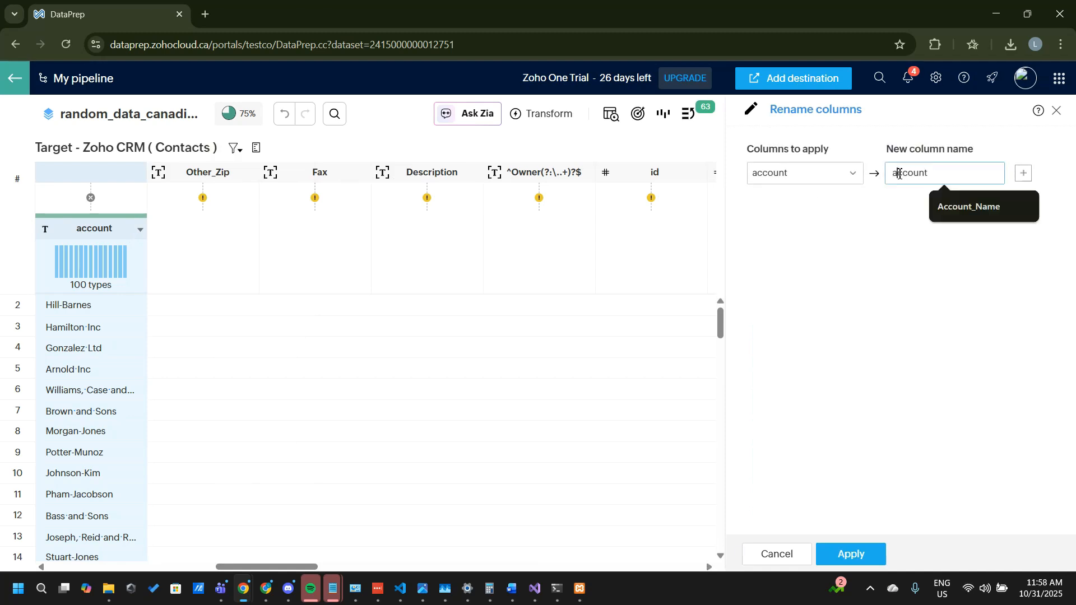
{"action": "key", "text": "BackSpace"}
{"action": "type", "text": "Account"}
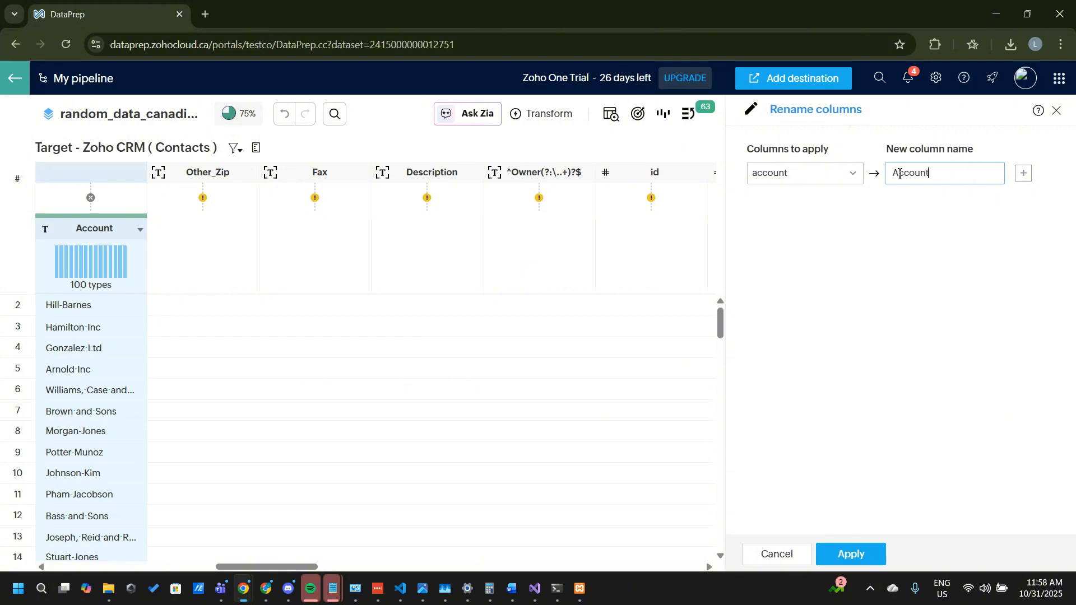
{"action": "type", "text": "_Name"}
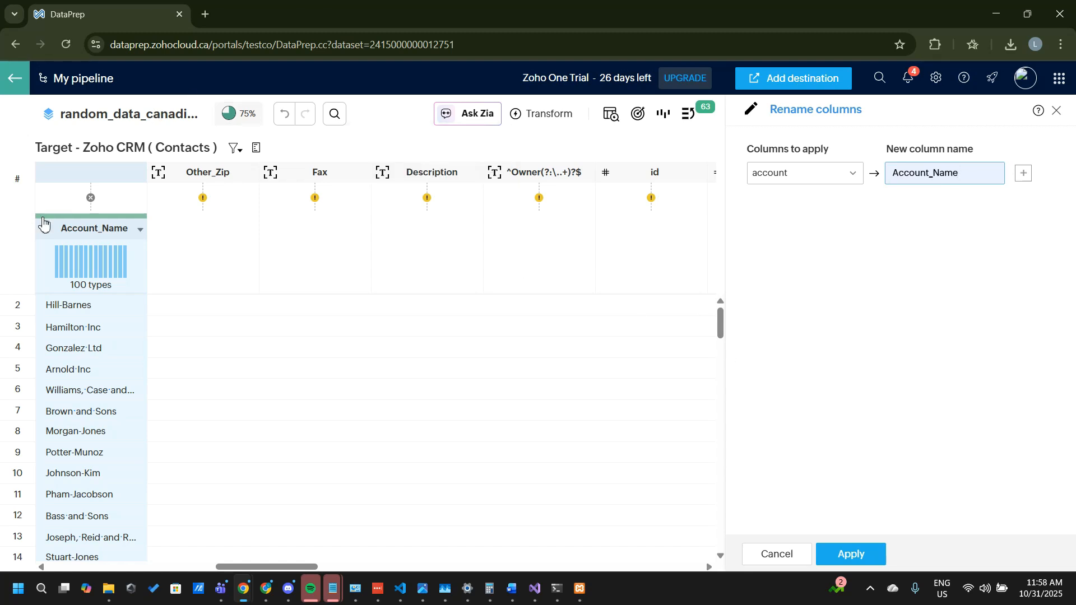
{"action": "mouse_move", "coordinate": [93, 201]}
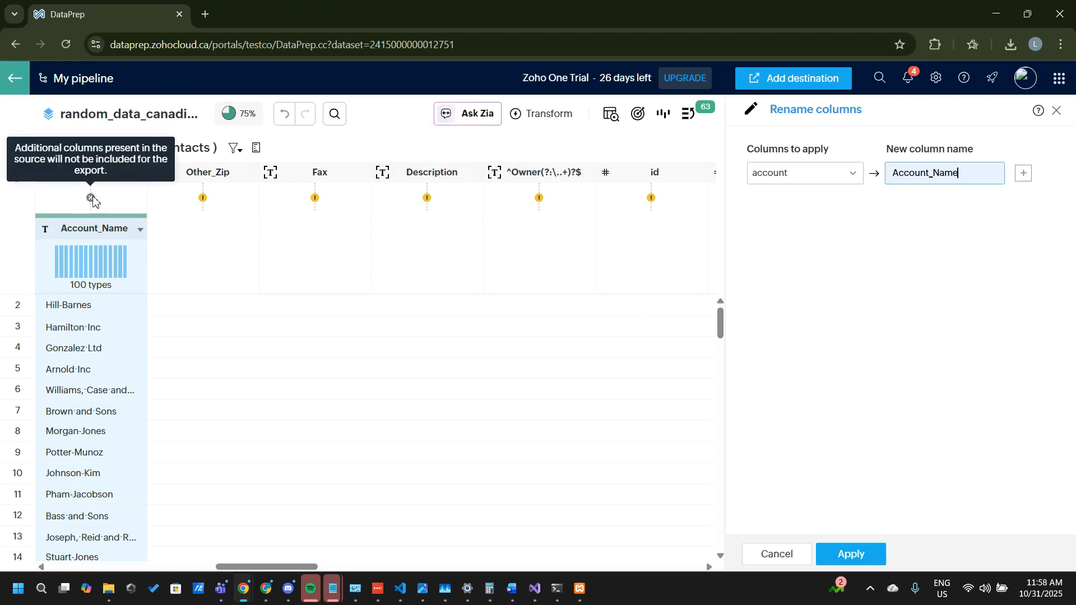
{"action": "left_click", "coordinate": [856, 556]}
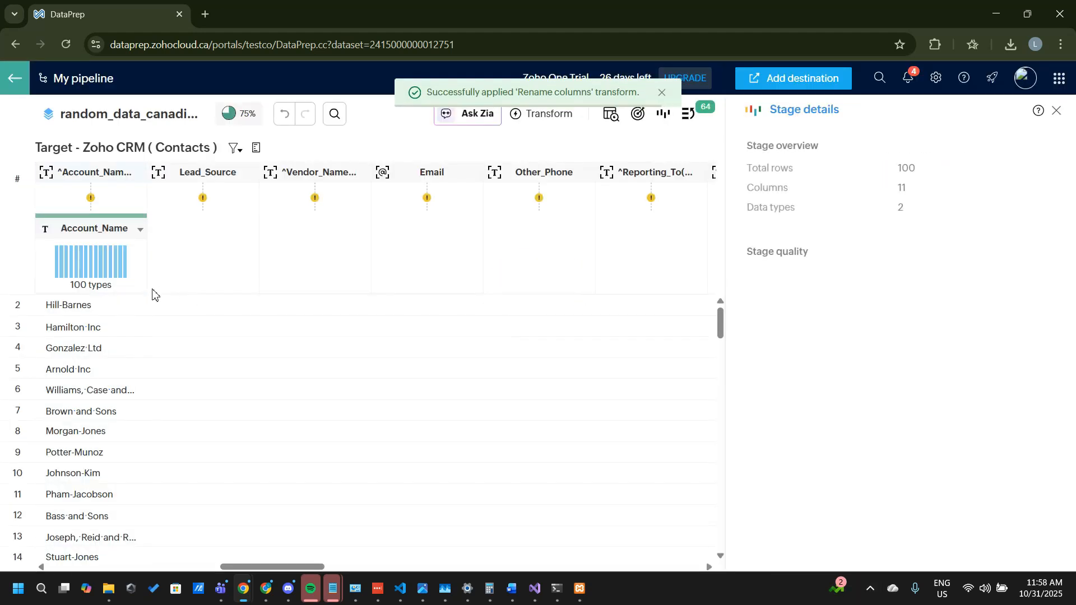
{"action": "left_click", "coordinate": [92, 198]}
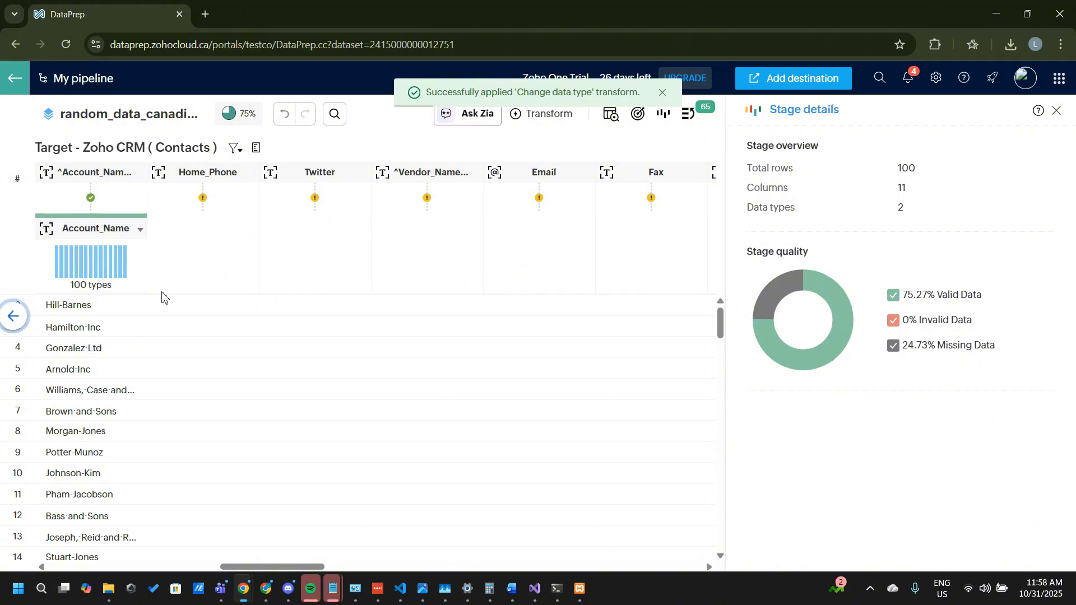
Step: Leave the matched contact dataset and run its Zoho CRM Contacts export from the pipeline, closing the job summary at the end
{"action": "left_click_drag", "start_coordinate": [299, 567], "coordinate": [34, 544]}
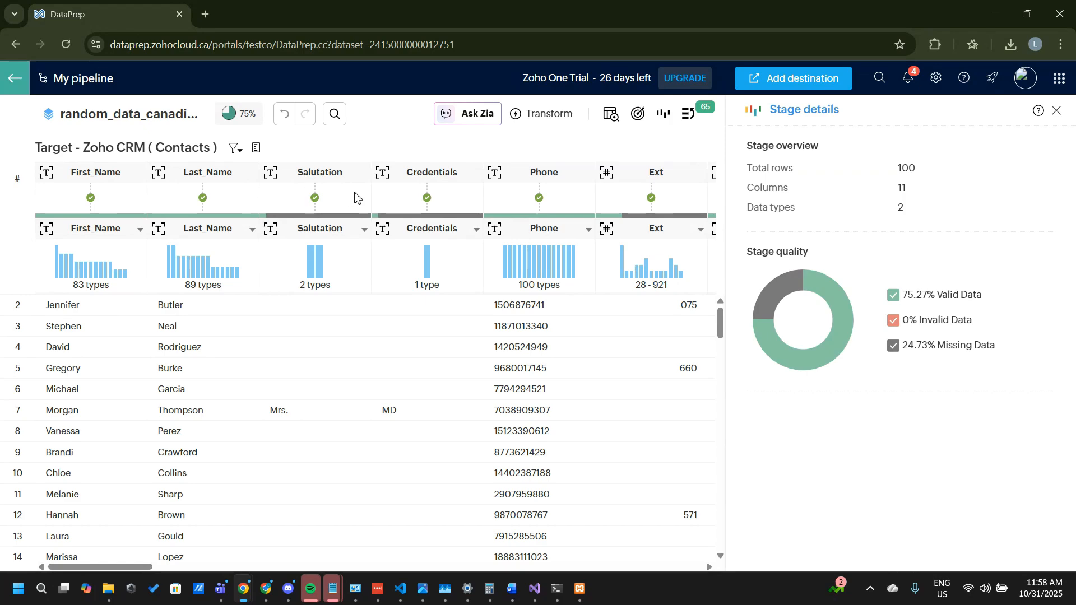
{"action": "left_click_drag", "start_coordinate": [112, 568], "coordinate": [271, 547]}
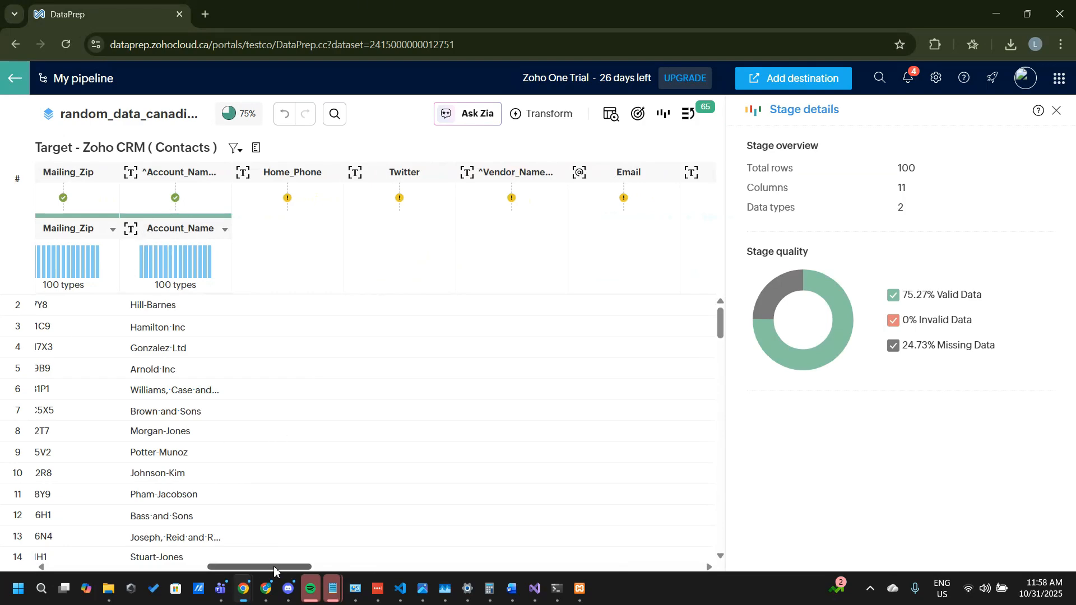
{"action": "left_click_drag", "start_coordinate": [274, 570], "coordinate": [24, 566]}
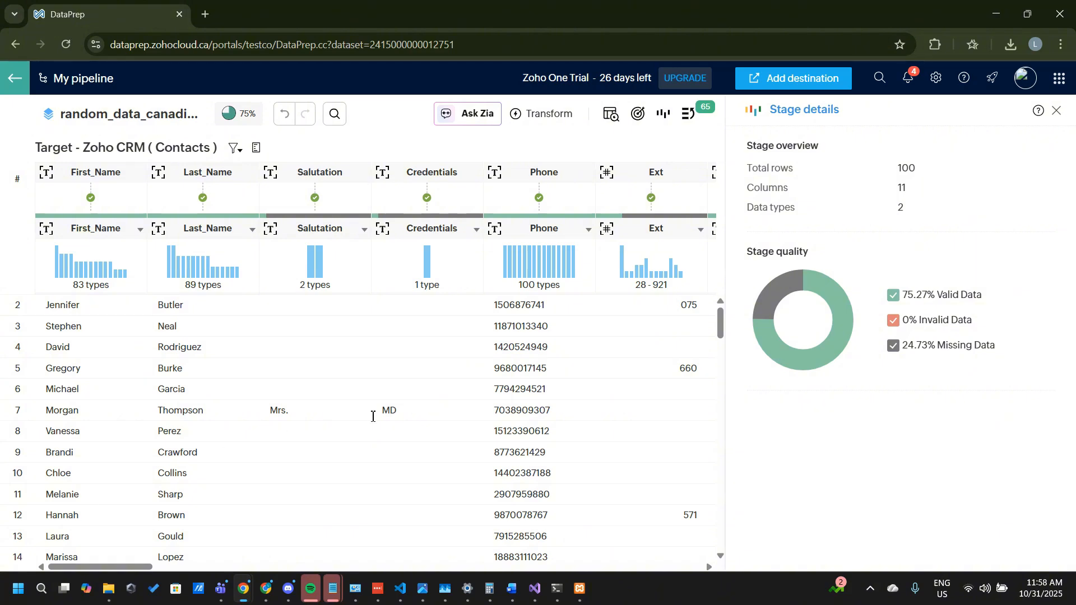
{"action": "left_click", "coordinate": [1059, 112]}
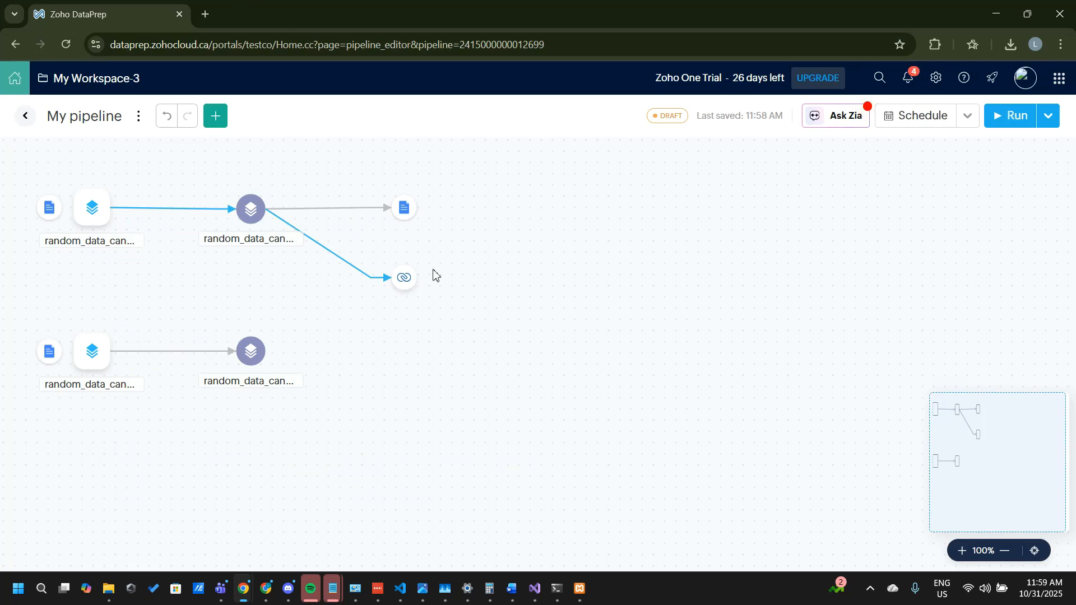
{"action": "left_click", "coordinate": [404, 286]}
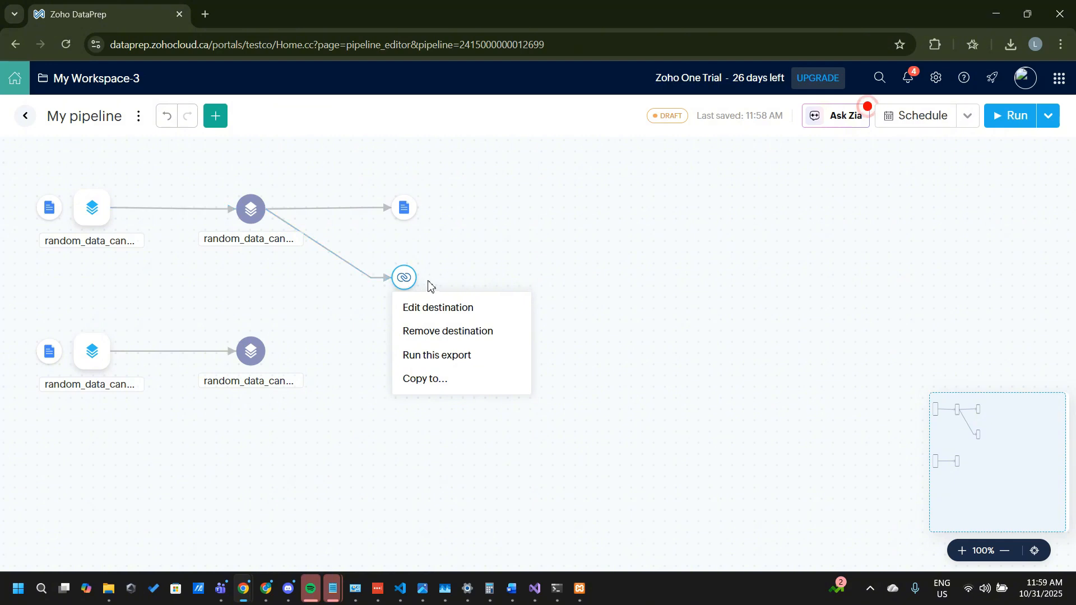
{"action": "left_click", "coordinate": [465, 357]}
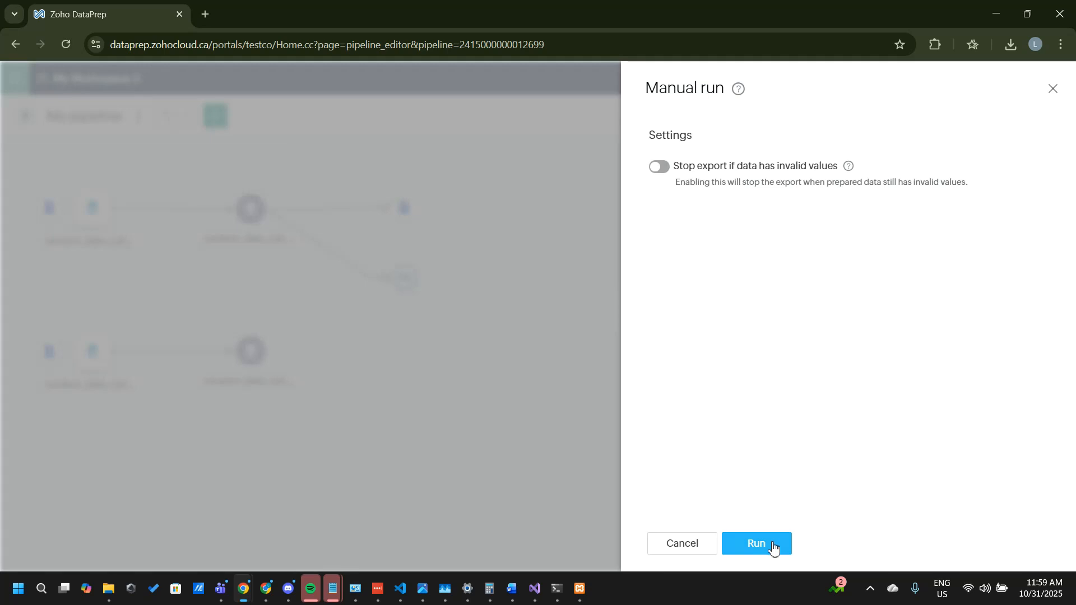
{"action": "left_click", "coordinate": [772, 544]}
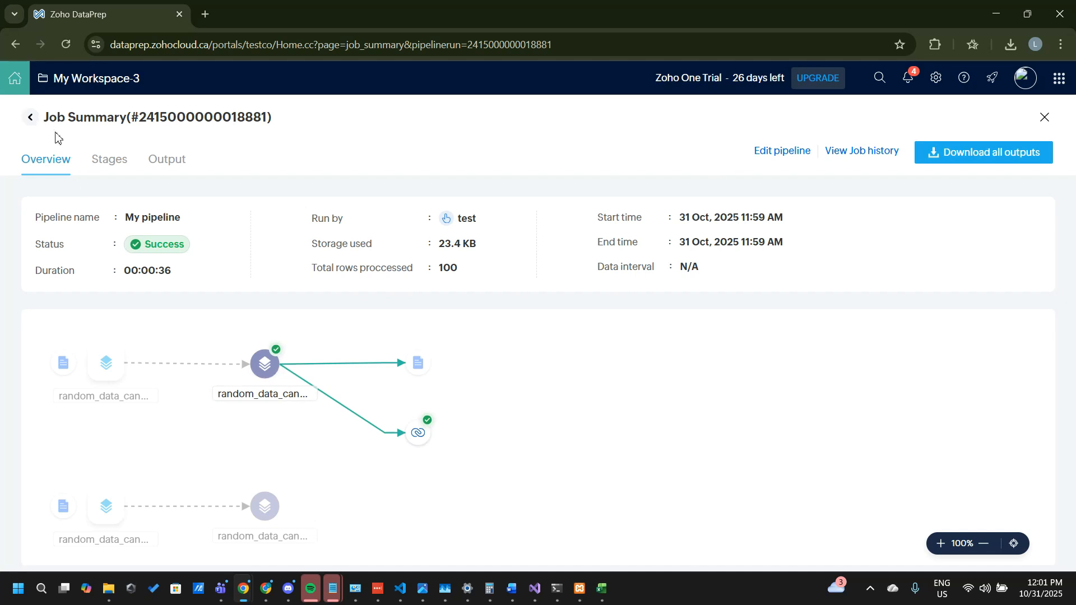
{"action": "left_click", "coordinate": [1044, 117]}
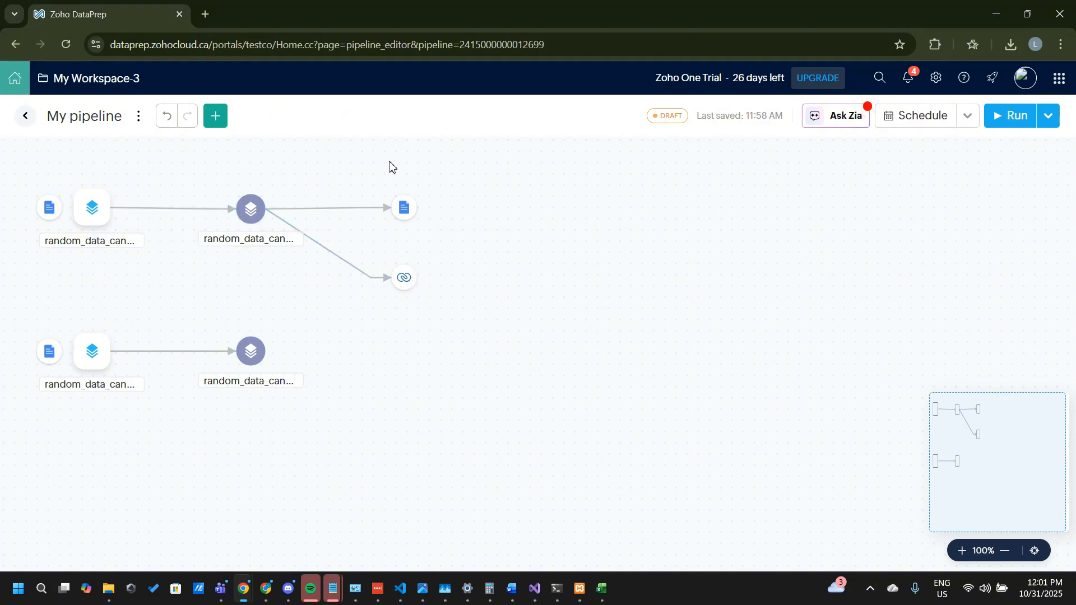
Step: Switch to Zoho CRM, leave the contact being edited, and check the imported records in the Contacts list
{"action": "left_click", "coordinate": [243, 588]}
{"action": "mouse_move", "coordinate": [245, 593]}
{"action": "left_click", "coordinate": [59, 526]}
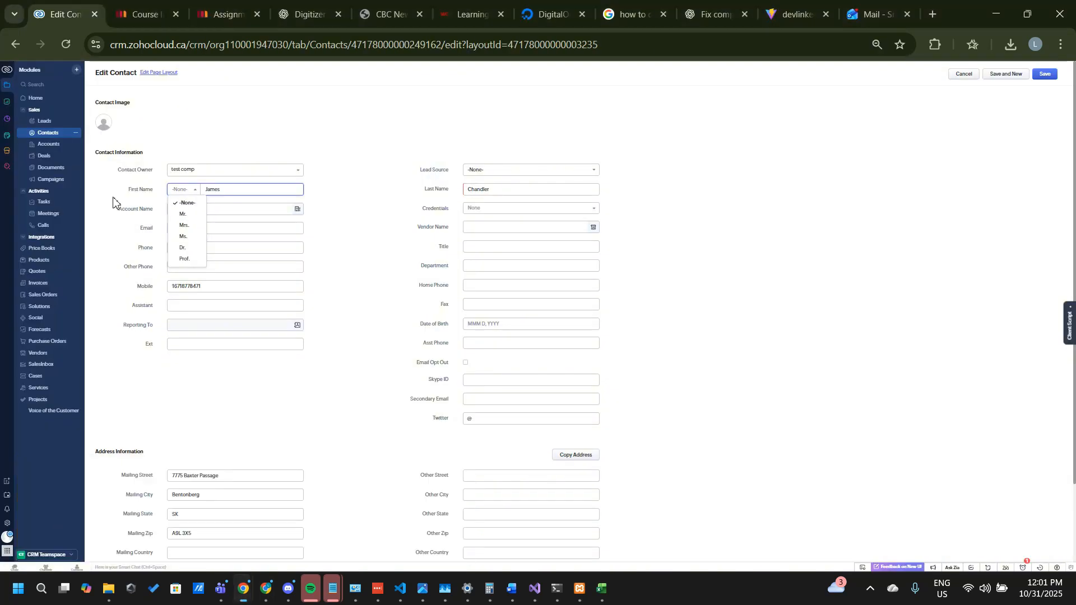
{"action": "left_click", "coordinate": [43, 139]}
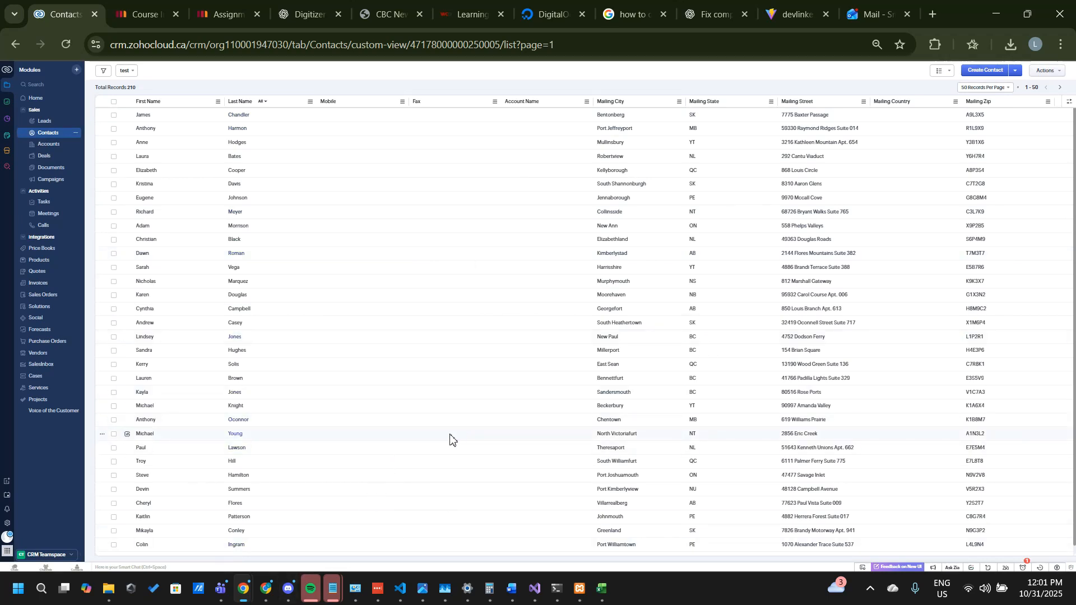
{"action": "scroll", "coordinate": [450, 439], "scroll_direction": "down", "scroll_amount": 4}
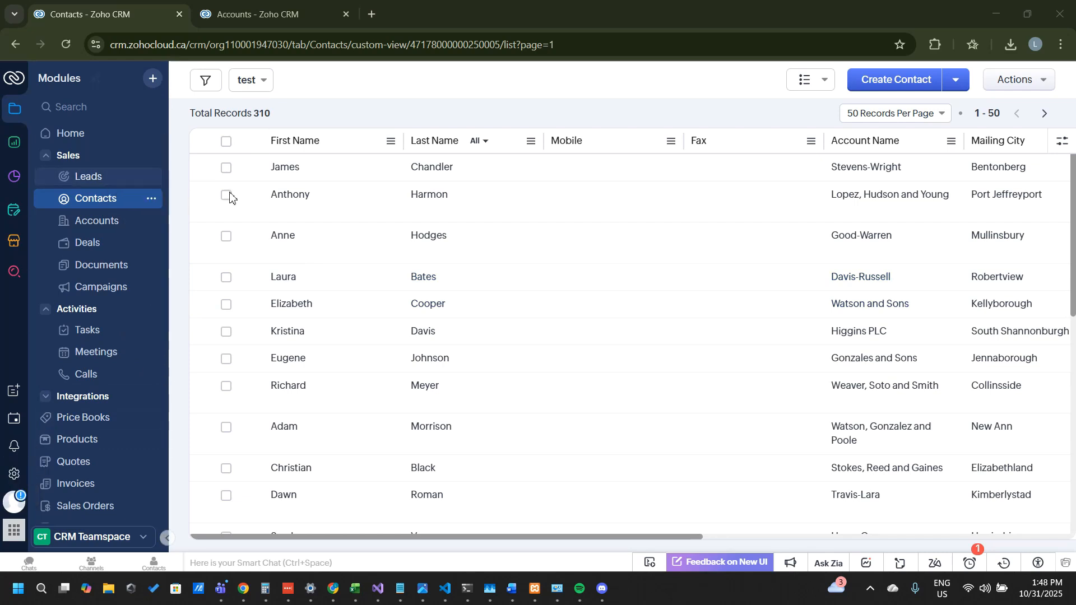
Step: Open the import history from the Data Administration settings in the CRM setup
{"action": "left_click", "coordinate": [11, 477]}
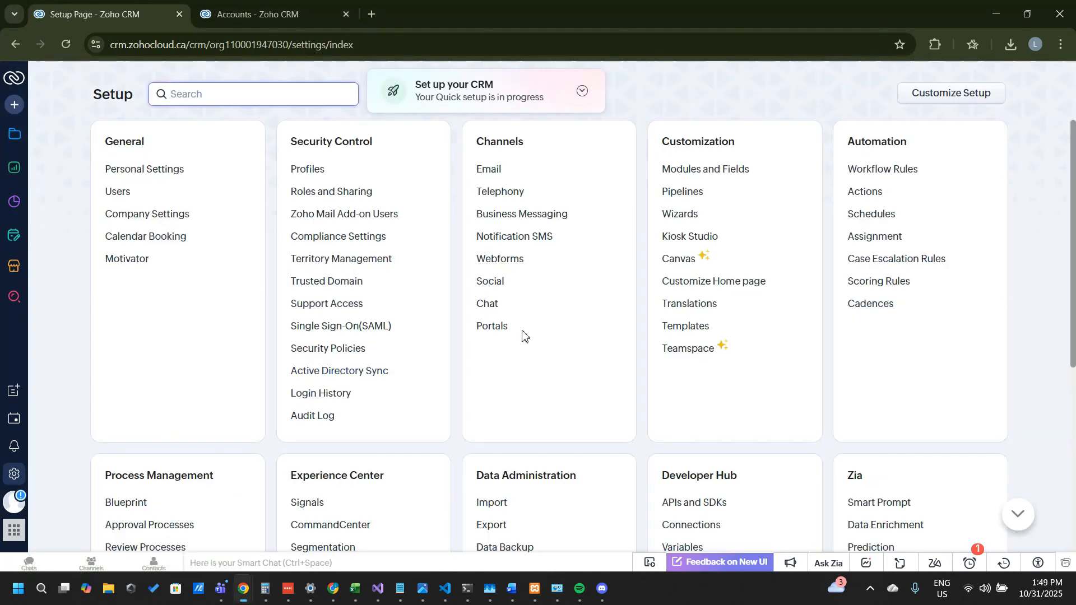
{"action": "scroll", "coordinate": [525, 374], "scroll_direction": "down", "scroll_amount": 2}
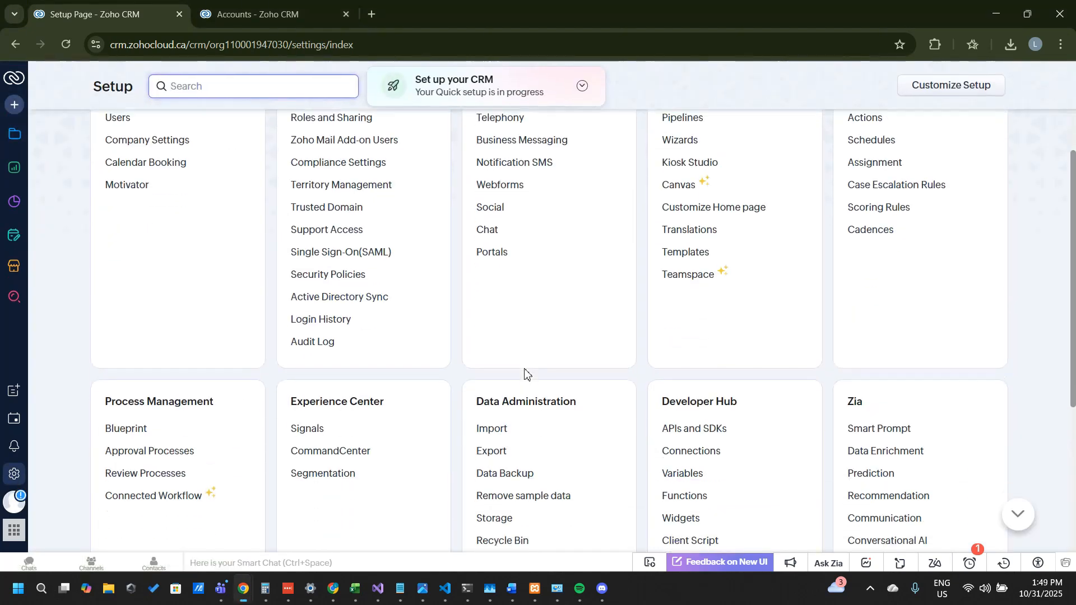
{"action": "scroll", "coordinate": [524, 374], "scroll_direction": "up", "scroll_amount": 2}
{"action": "scroll", "coordinate": [524, 373], "scroll_direction": "down", "scroll_amount": 2}
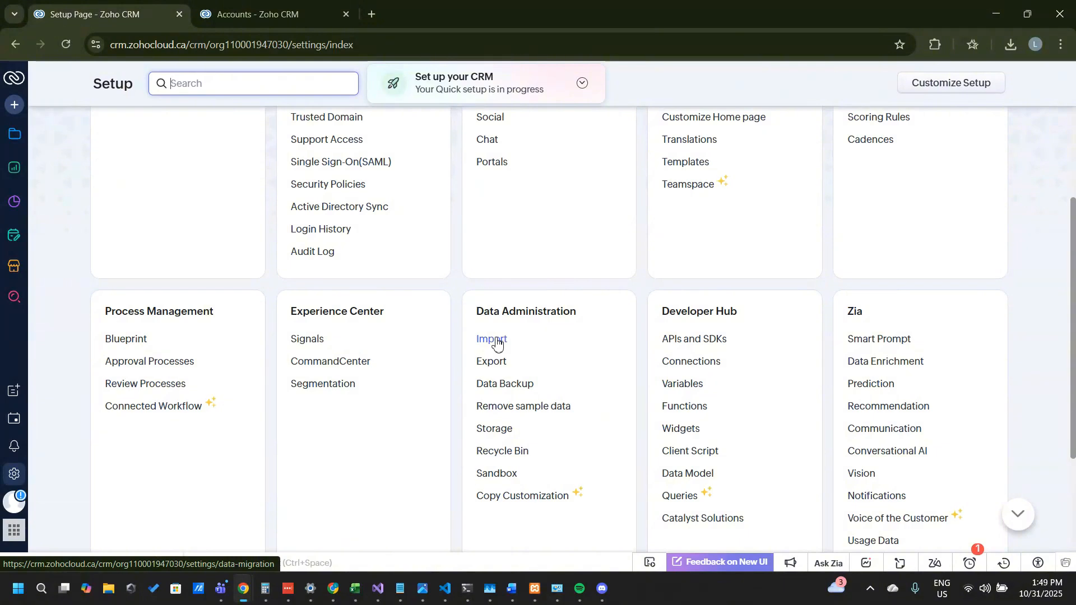
{"action": "left_click", "coordinate": [493, 339]}
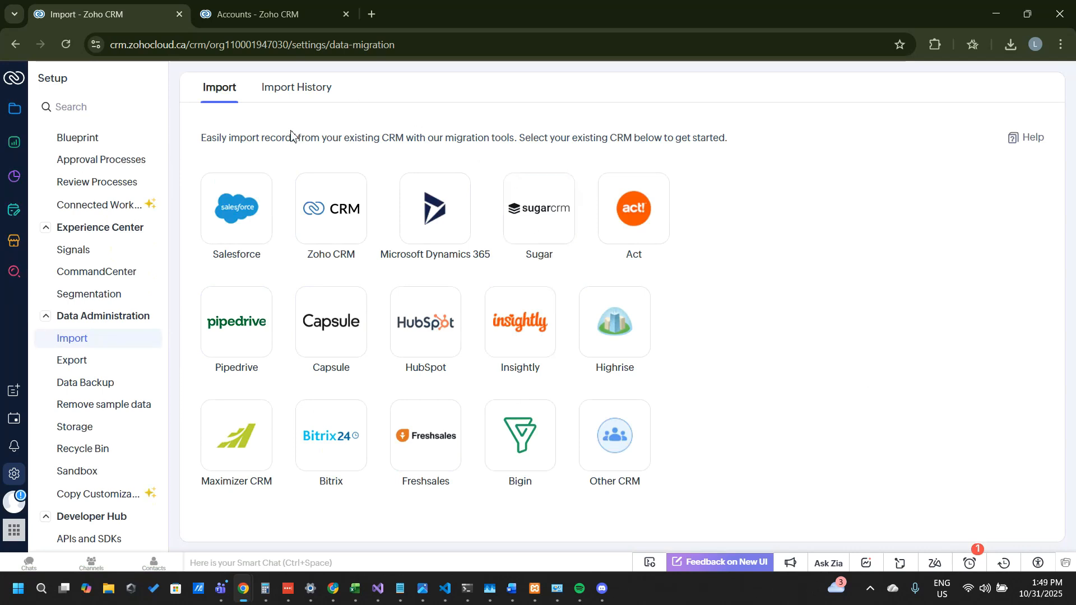
{"action": "left_click", "coordinate": [287, 94]}
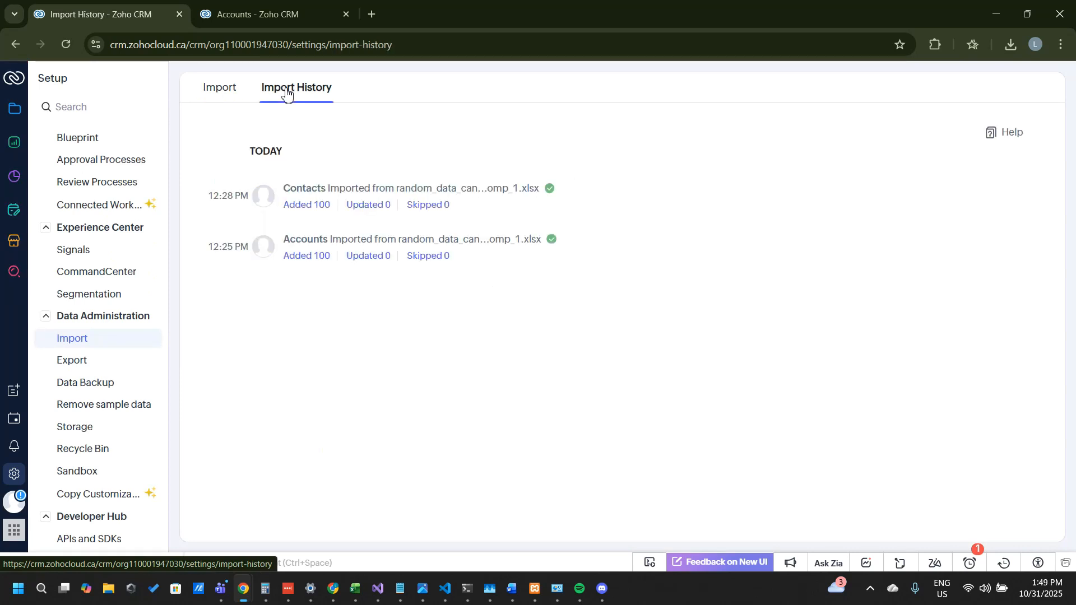
{"action": "mouse_move", "coordinate": [505, 216]}
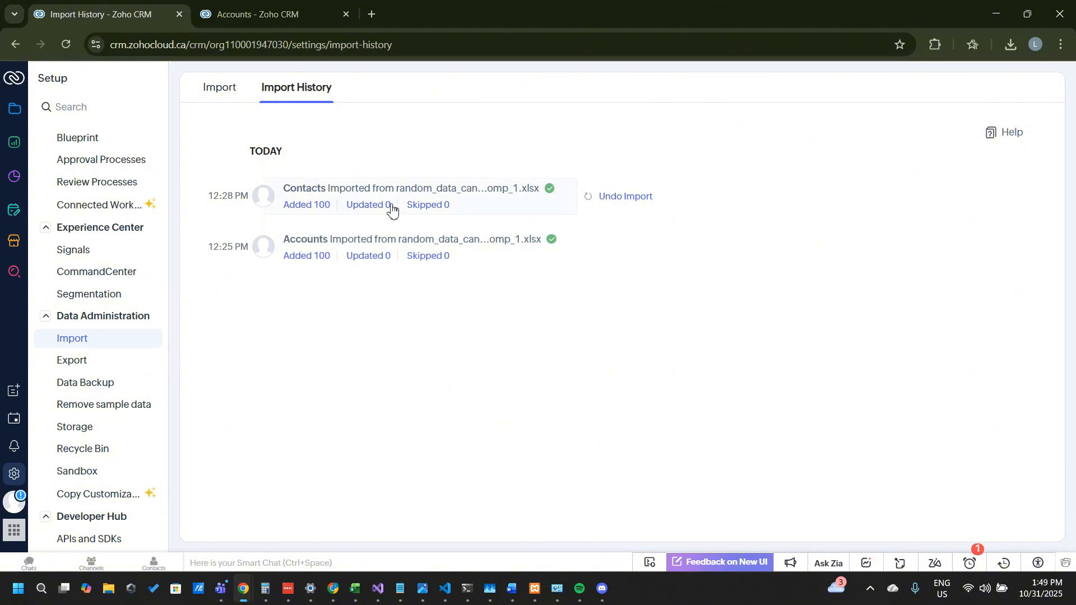
Step: Review the added records in the import summary of the Contacts import, then close the summary
{"action": "left_click", "coordinate": [311, 207]}
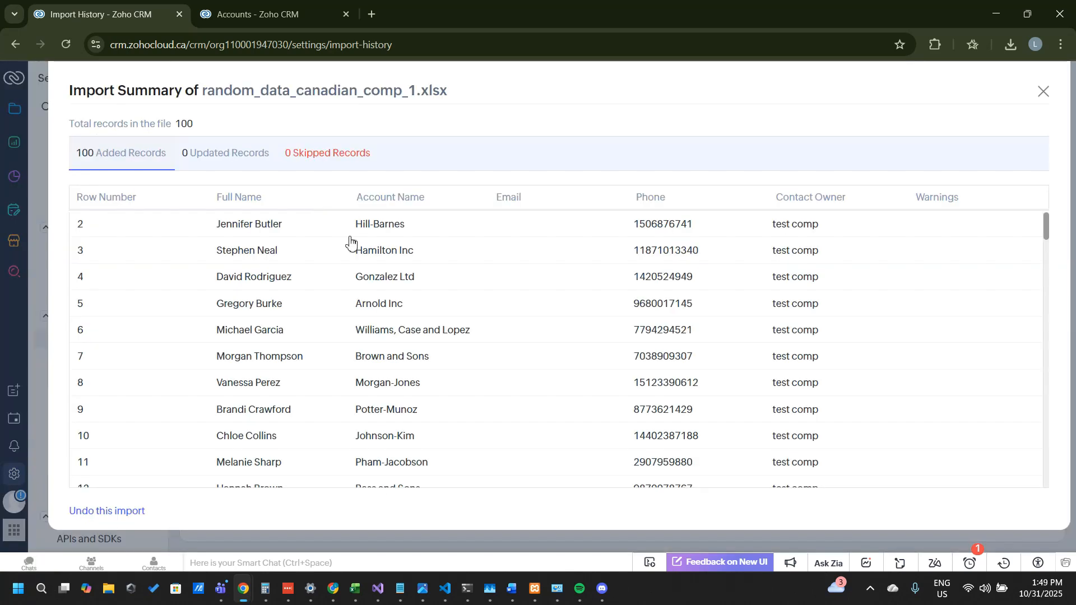
{"action": "scroll", "coordinate": [424, 347], "scroll_direction": "down", "scroll_amount": 20}
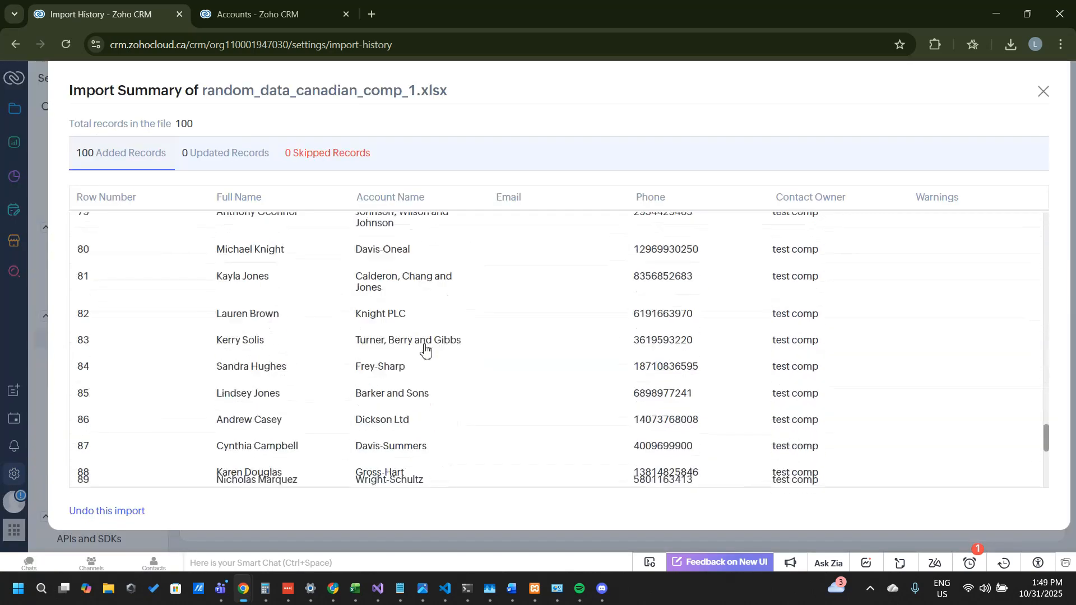
{"action": "scroll", "coordinate": [424, 348], "scroll_direction": "down", "scroll_amount": 1}
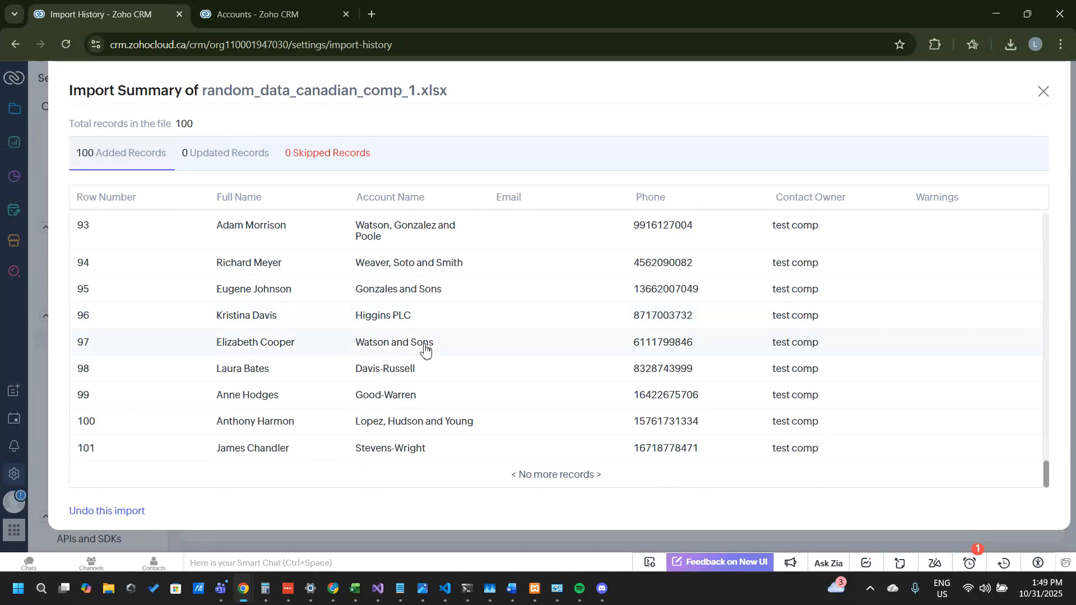
{"action": "scroll", "coordinate": [425, 348], "scroll_direction": "up", "scroll_amount": 7}
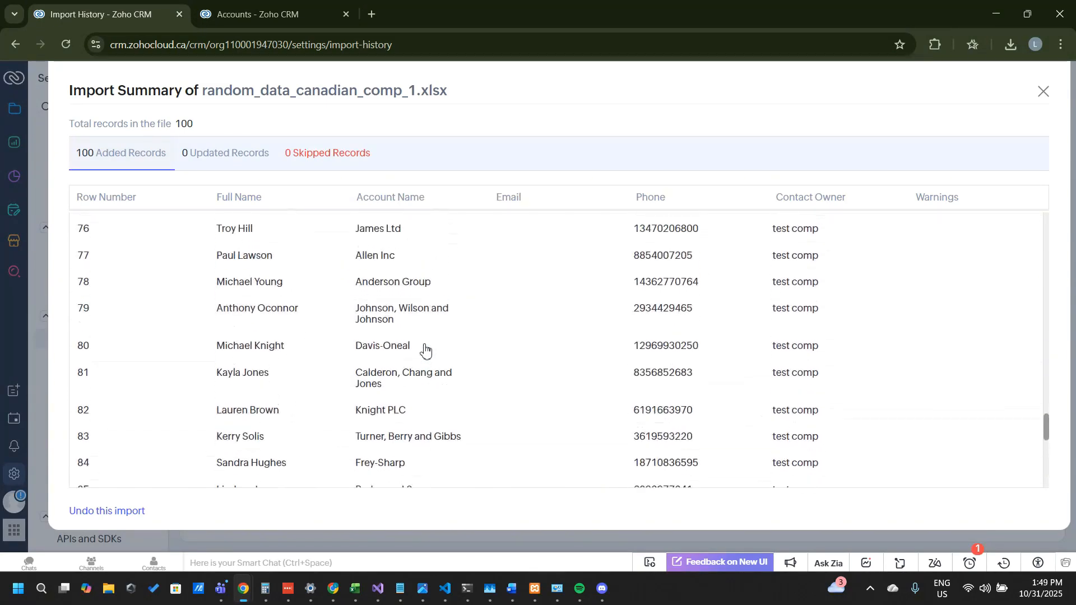
{"action": "scroll", "coordinate": [426, 348], "scroll_direction": "down", "scroll_amount": 5}
{"action": "scroll", "coordinate": [426, 348], "scroll_direction": "down", "scroll_amount": 3}
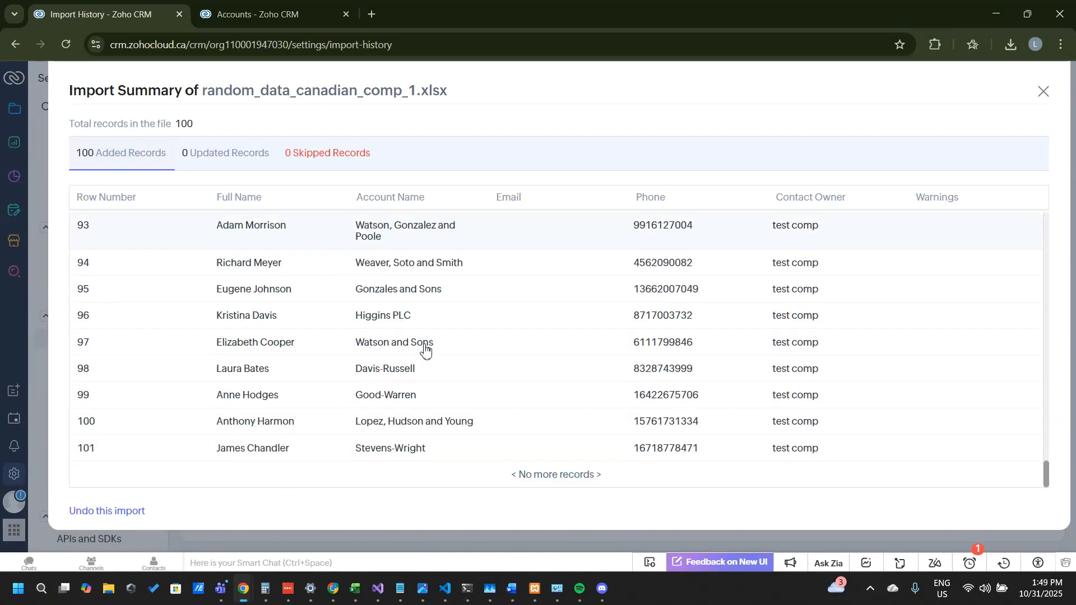
{"action": "left_click", "coordinate": [1042, 92]}
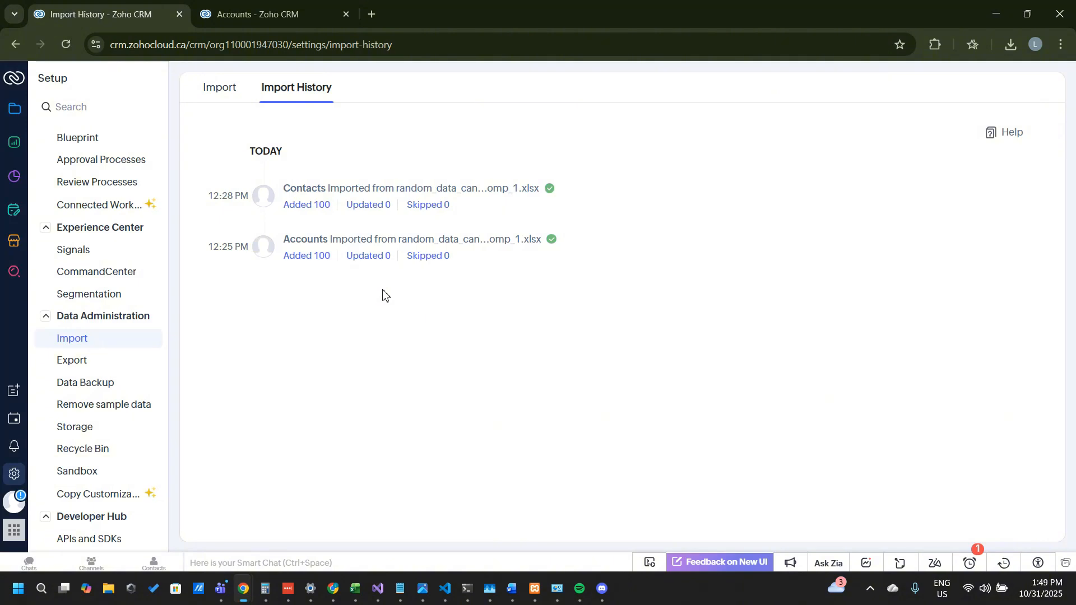
{"action": "mouse_move", "coordinate": [540, 209]}
Step: Return to the Contacts list and try to deduplicate the contacts
{"action": "left_click", "coordinate": [22, 113]}
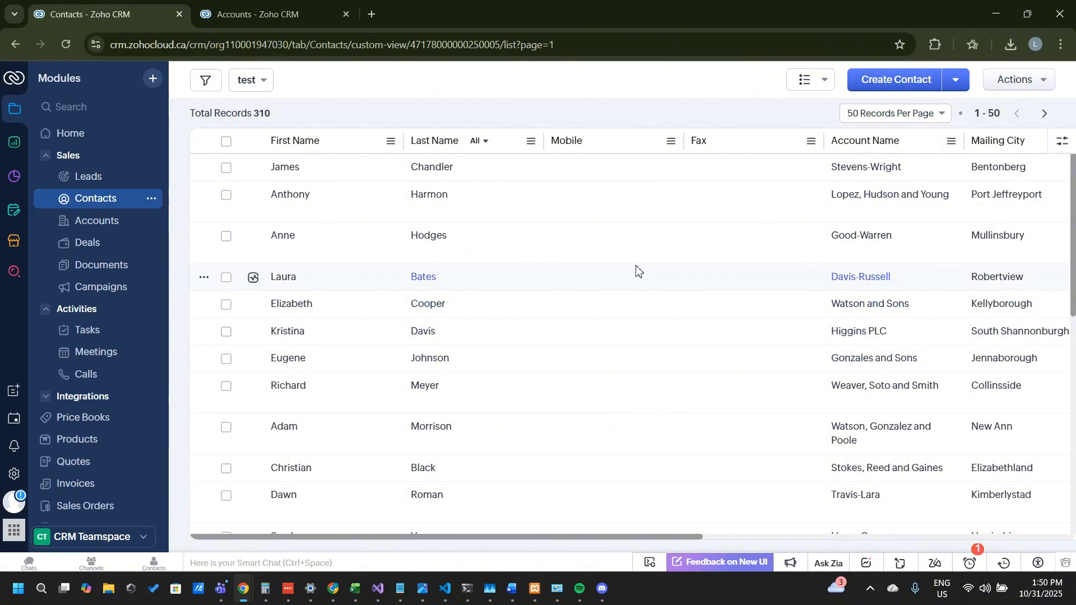
{"action": "left_click", "coordinate": [955, 92]}
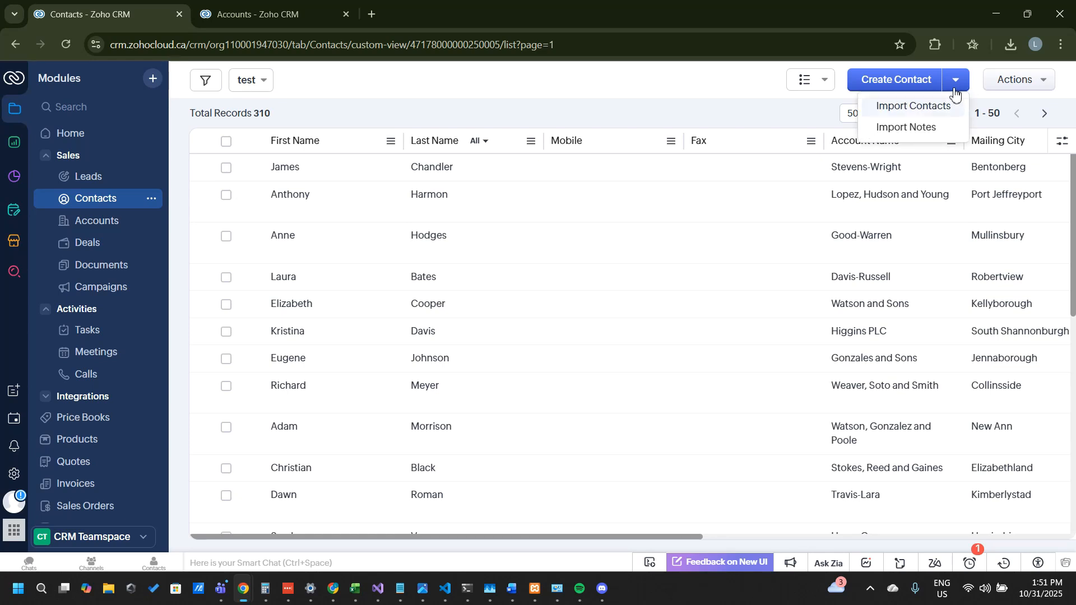
{"action": "left_click", "coordinate": [1037, 88]}
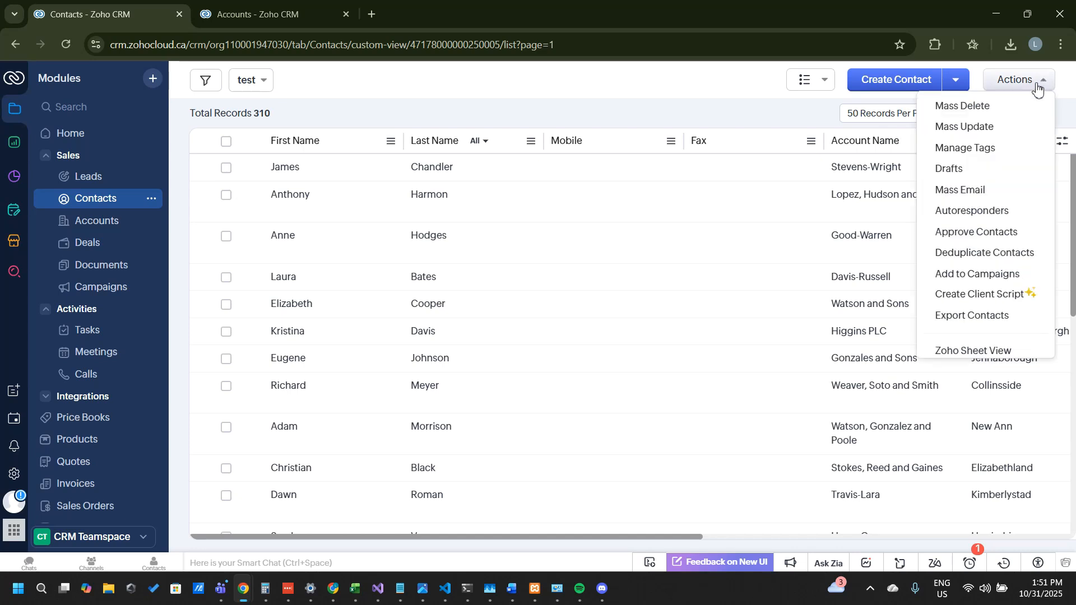
{"action": "left_click", "coordinate": [1019, 80]}
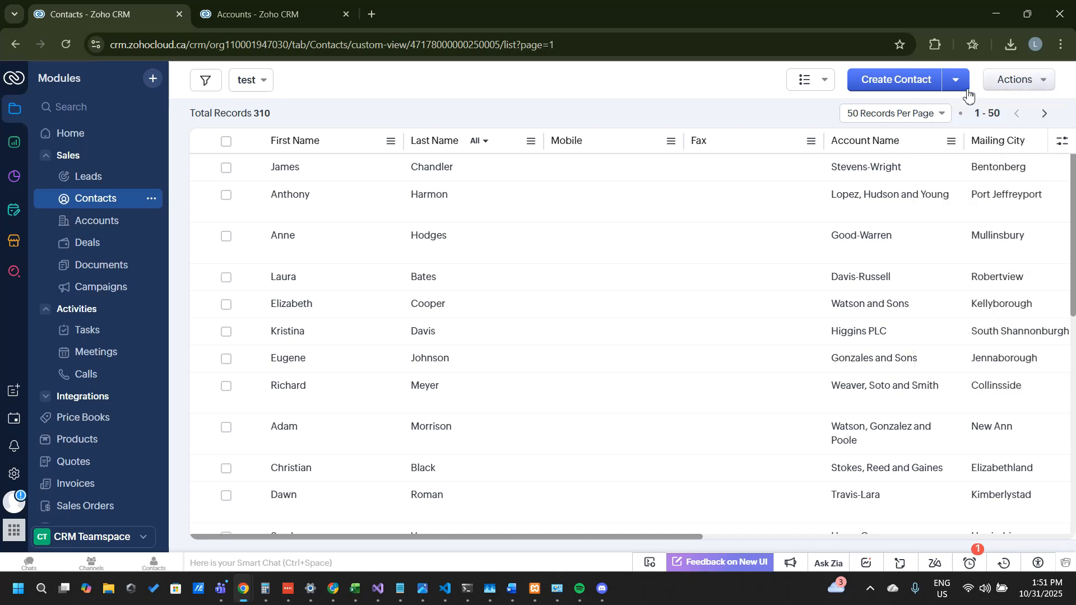
{"action": "left_click", "coordinate": [1045, 88]}
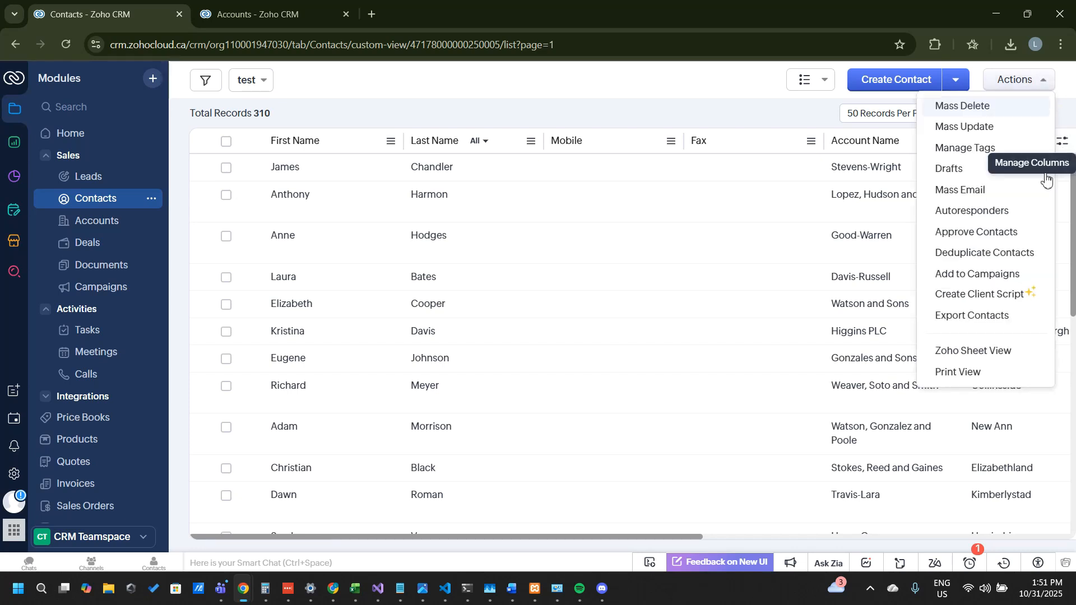
{"action": "left_click", "coordinate": [1007, 254]}
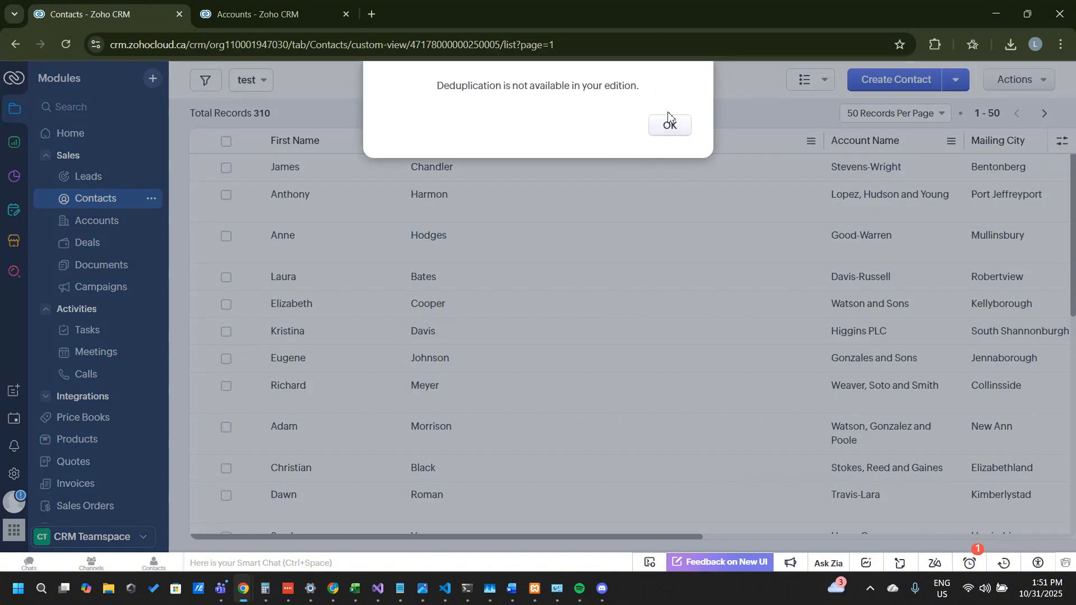
{"action": "left_click", "coordinate": [672, 129]}
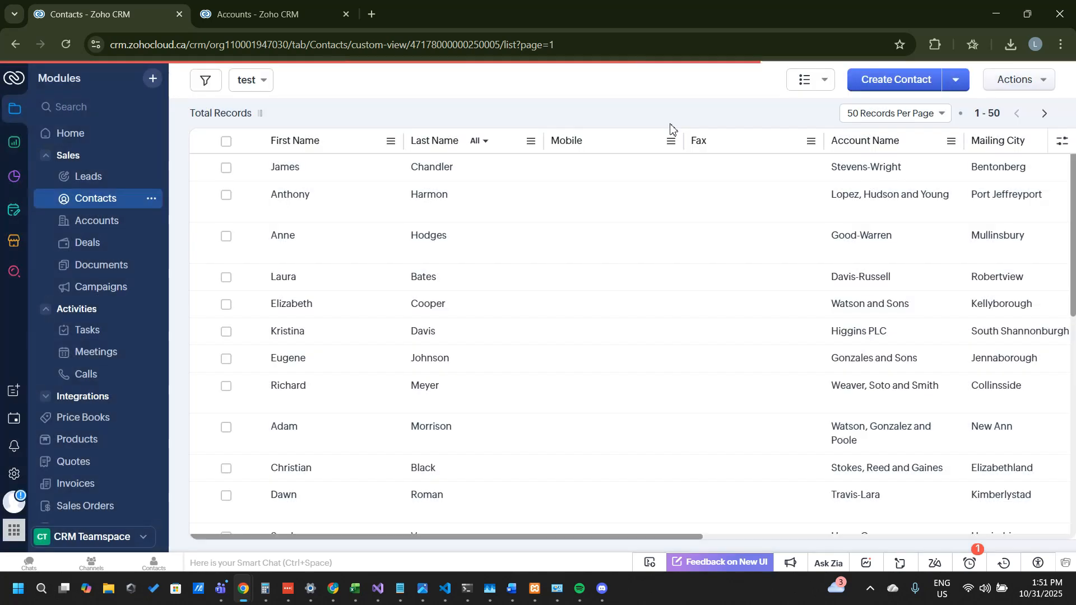
Step: Show the available actions for the Contacts list
{"action": "left_click", "coordinate": [1025, 81]}
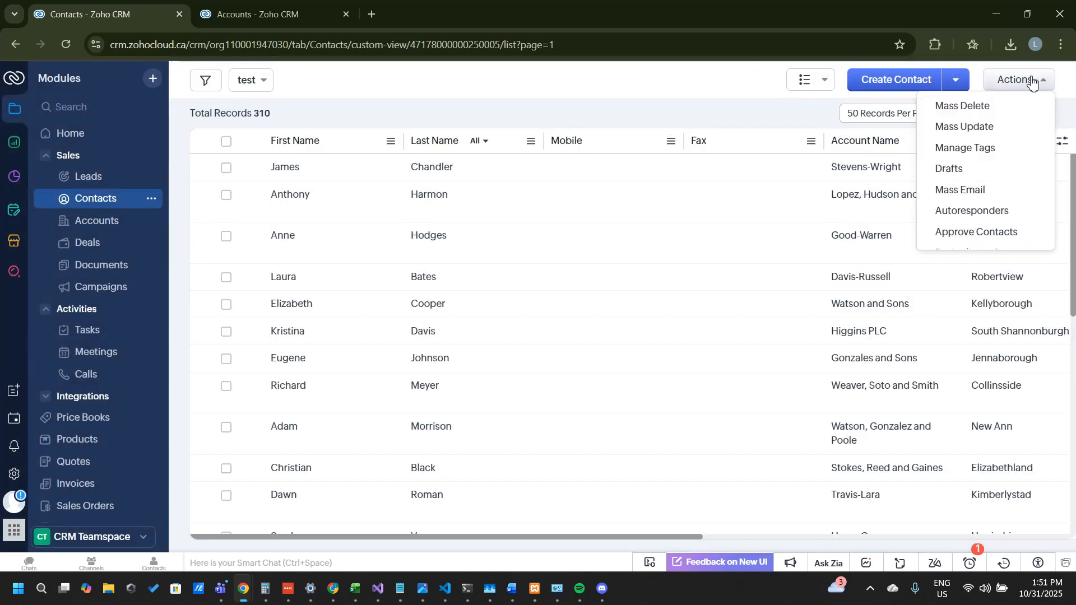